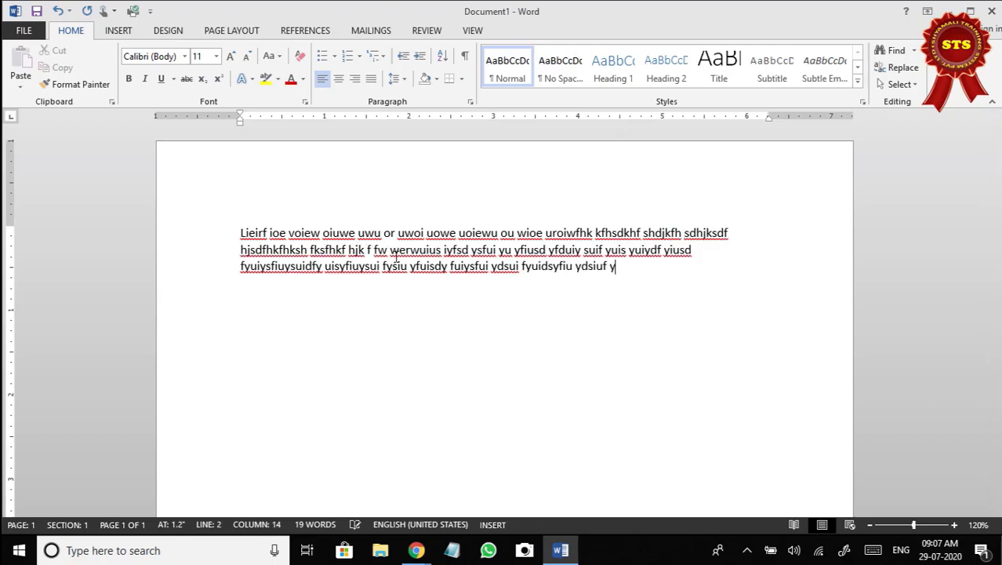
# Extend the paragraph with random filler words over several lines, ending with "dfiuo fdoi udfoiu".
pyautogui.write('siudf yuisy fuis y')
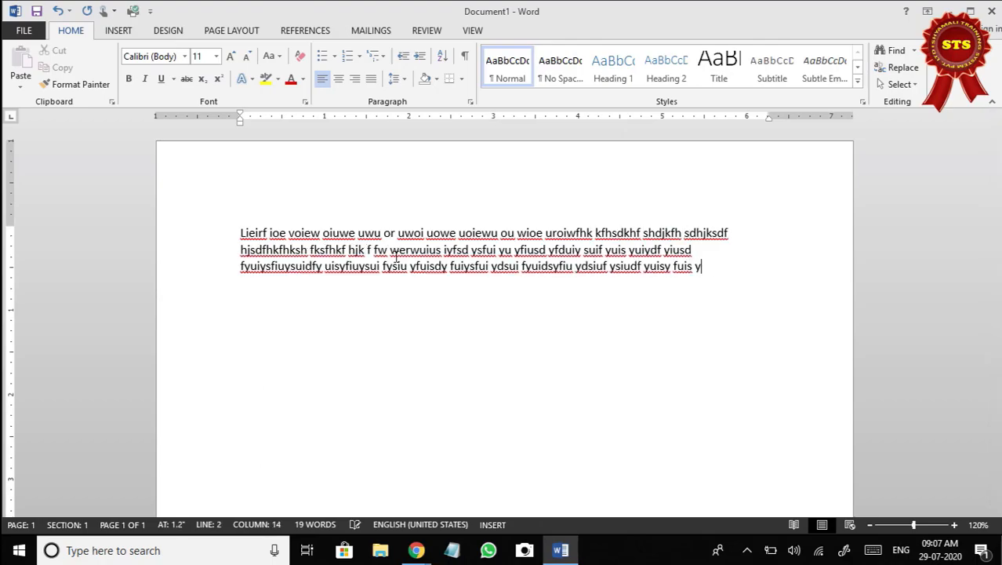
pyautogui.write('iuf ysdiuy fiuysiysiuf uf iusiusy')
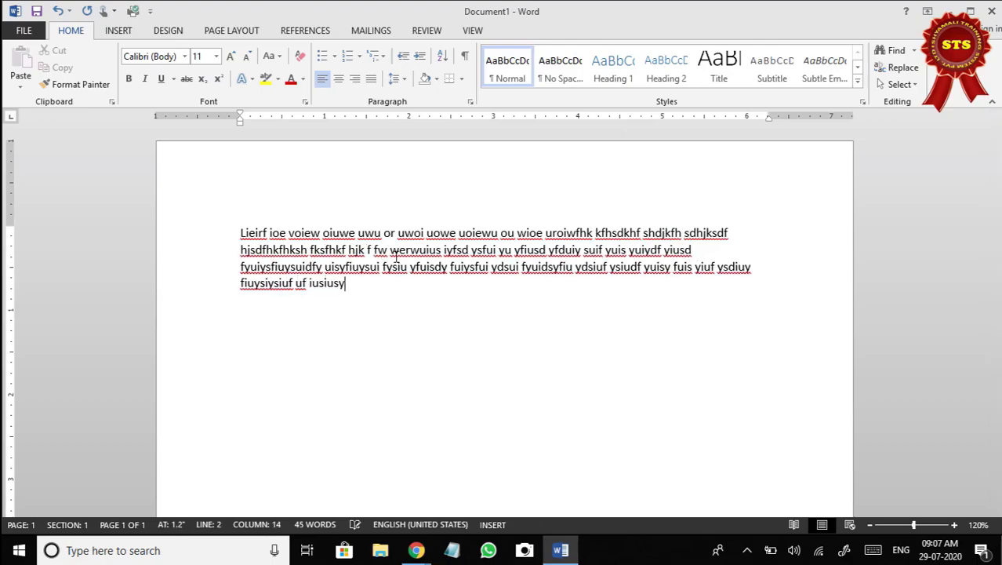
pyautogui.write('yufui yfdui fdu idsf uyidfui fds iudfu i')
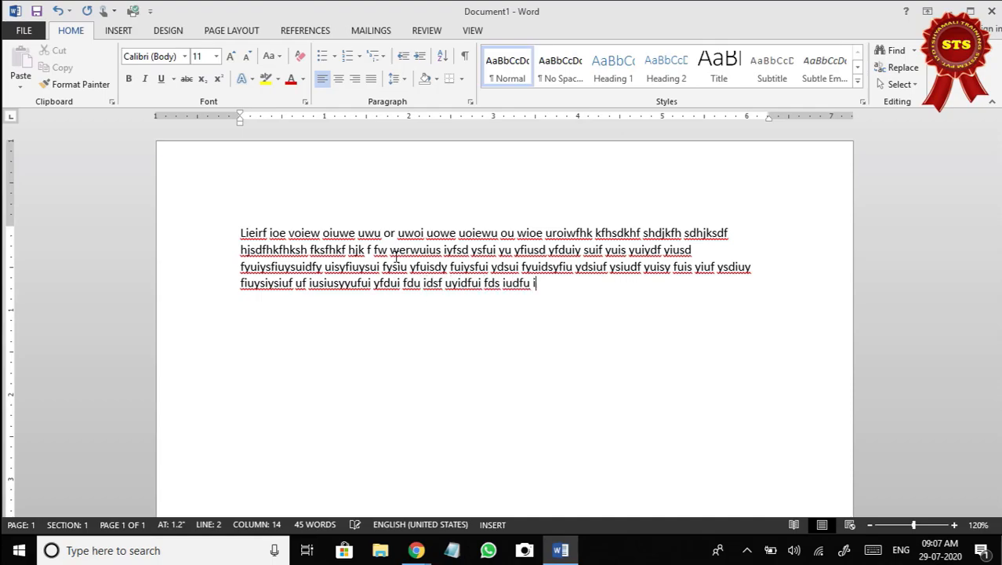
pyautogui.write('fiy sf iufuy ifdiu sfyifyufdu fdyudf w8eyf 89wew9e8')
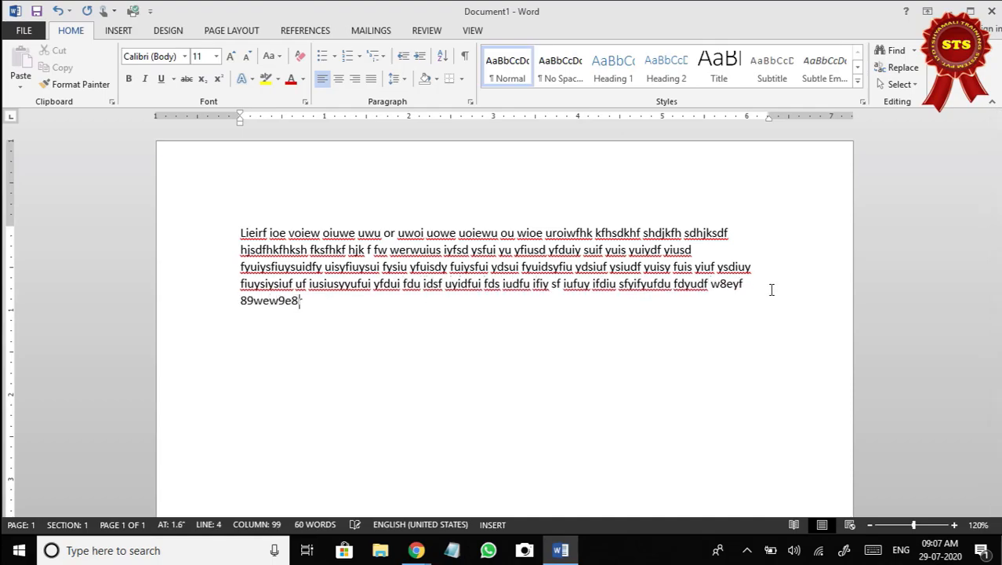
pyautogui.write('rw98r98ew uudfsiodsfusdsu  iuofd')
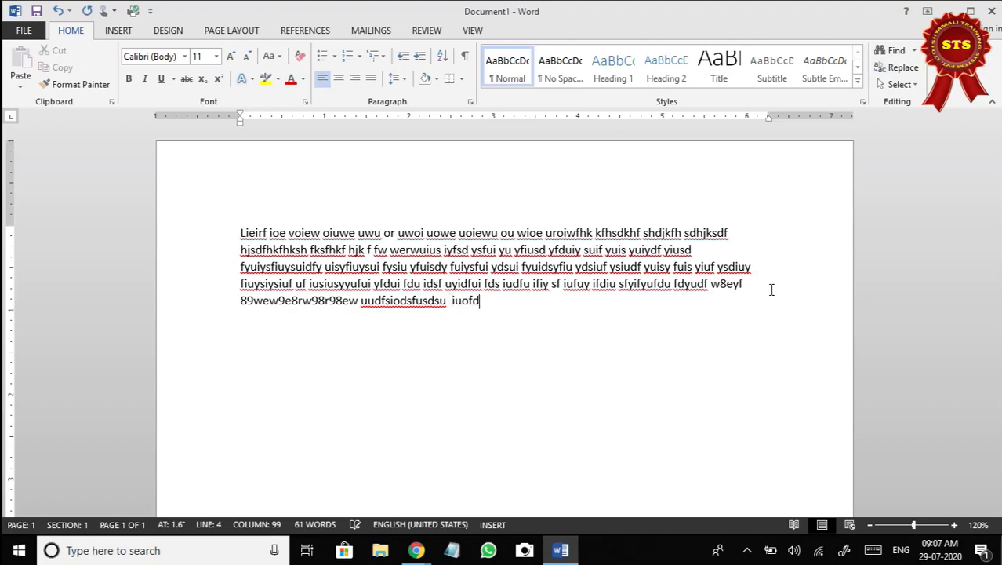
pyautogui.write('ioufdiou dfiuo fdoi udfoiu')
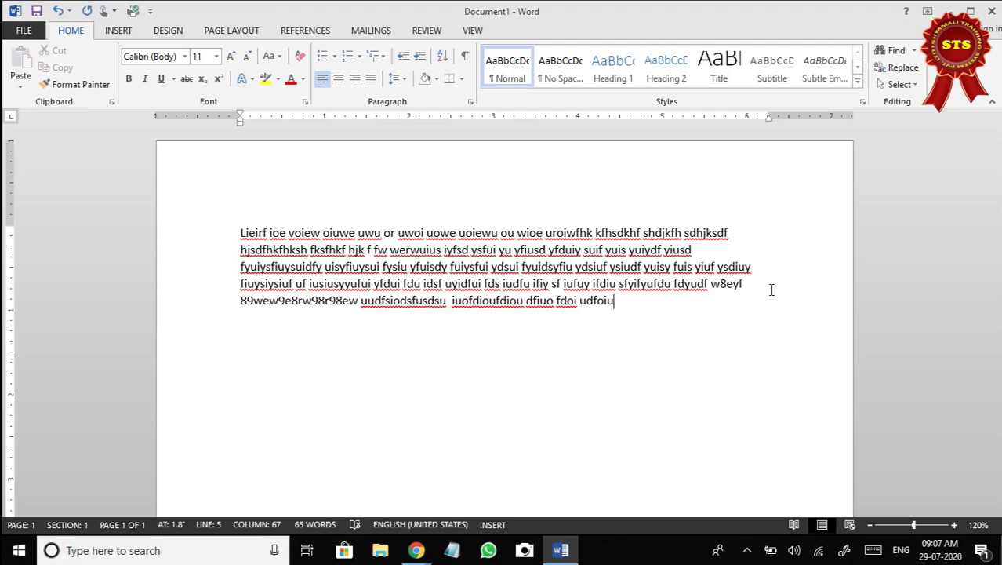
# Switch to the Google Meet class window and return to the Word document.
pyautogui.moveTo(416, 550)
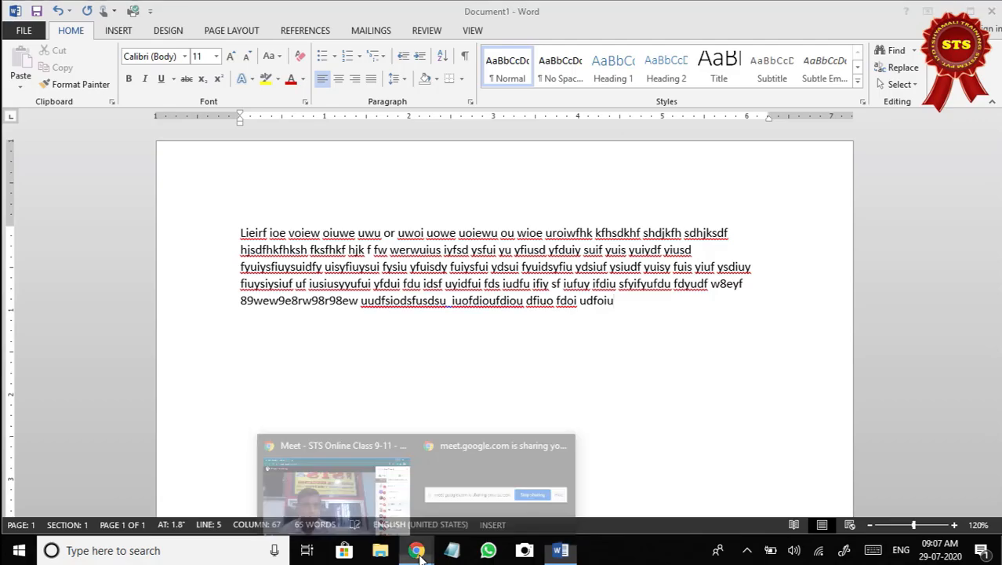
pyautogui.click(334, 492)
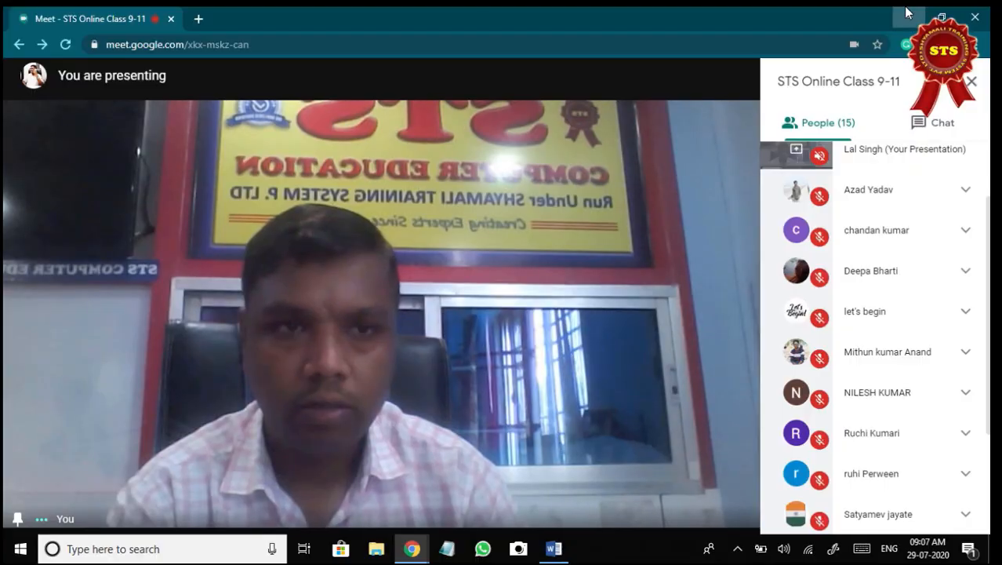
pyautogui.click(906, 15)
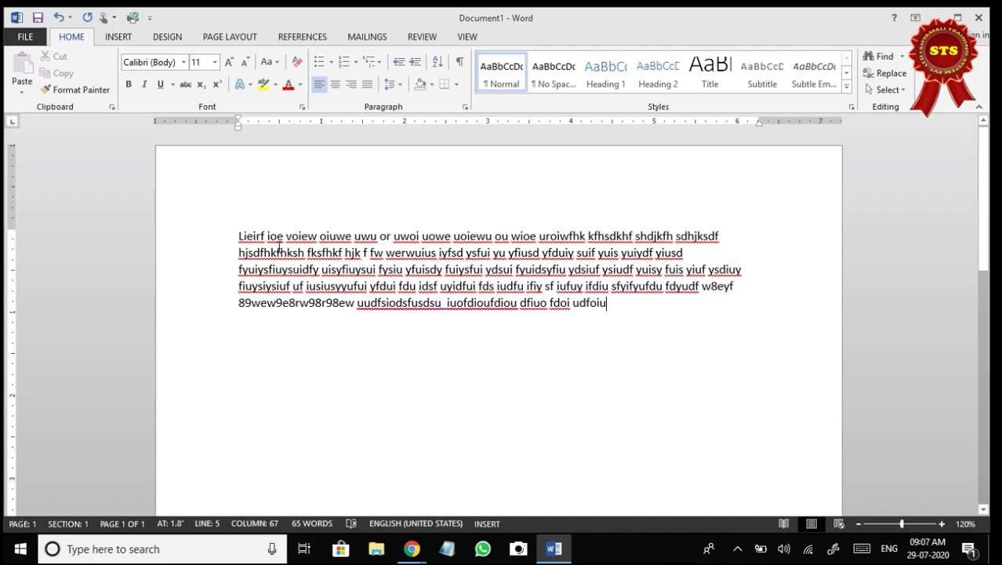
# Continue the paragraph after "udfoiu" with more random filler words, from "f yfuiewiyweui" to "ywieruy r uirui".
pyautogui.moveTo(239, 235); pyautogui.dragTo(609, 304)
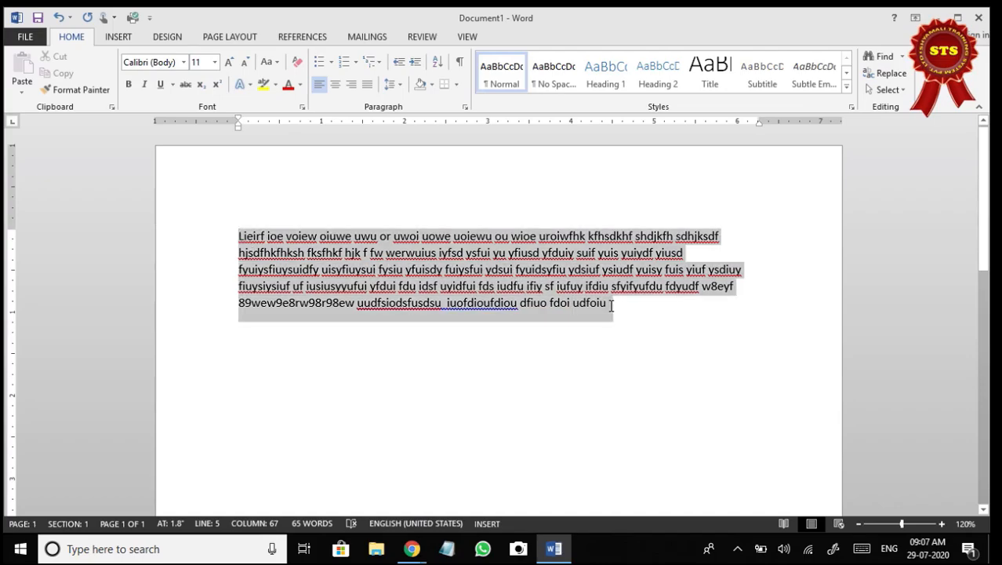
pyautogui.click(613, 309)
pyautogui.write('f yfuiewiyweui yriwe yiur yweui yriuwe yr iuyewui ryuewi yriuweiryweui ryuiweyriyewiyiwe ryiuewr  ywer')
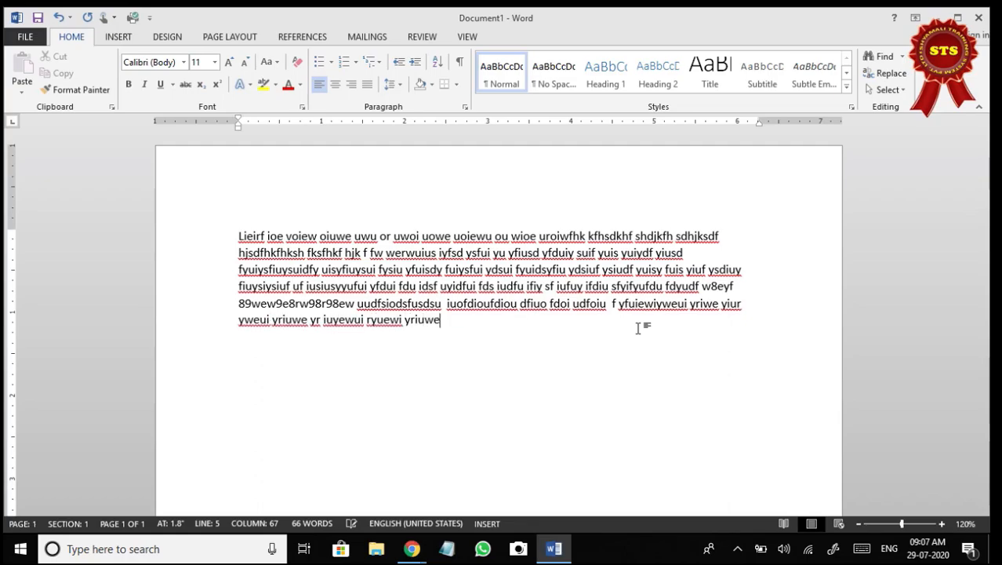
pyautogui.write('weyriuewyryuewr yuiewru ywieruy r uirui')
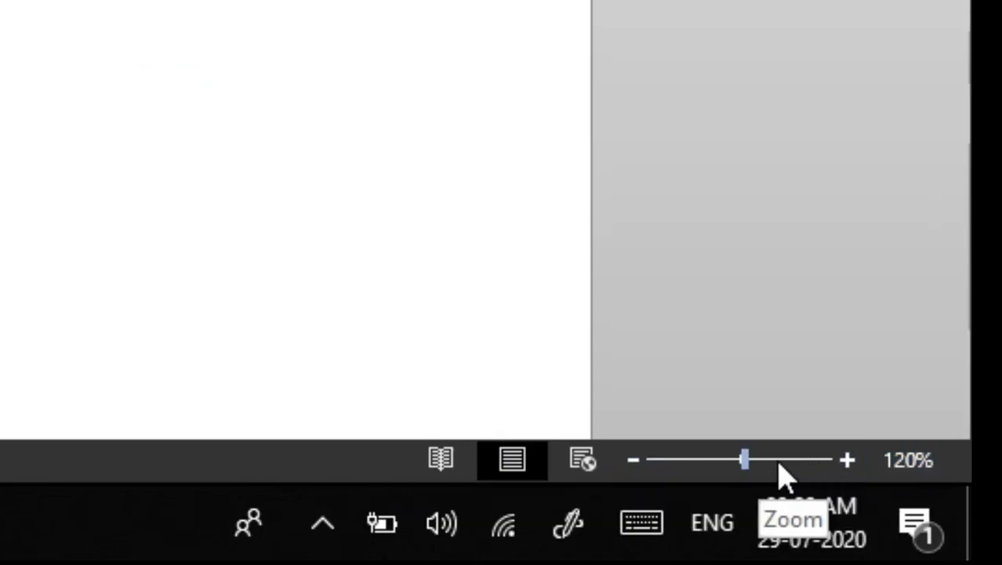
# View the whole page at 40% zoom.
pyautogui.click(634, 460)
pyautogui.click(633, 461)
pyautogui.click(634, 460)
pyautogui.click(634, 460)
pyautogui.click(634, 460)
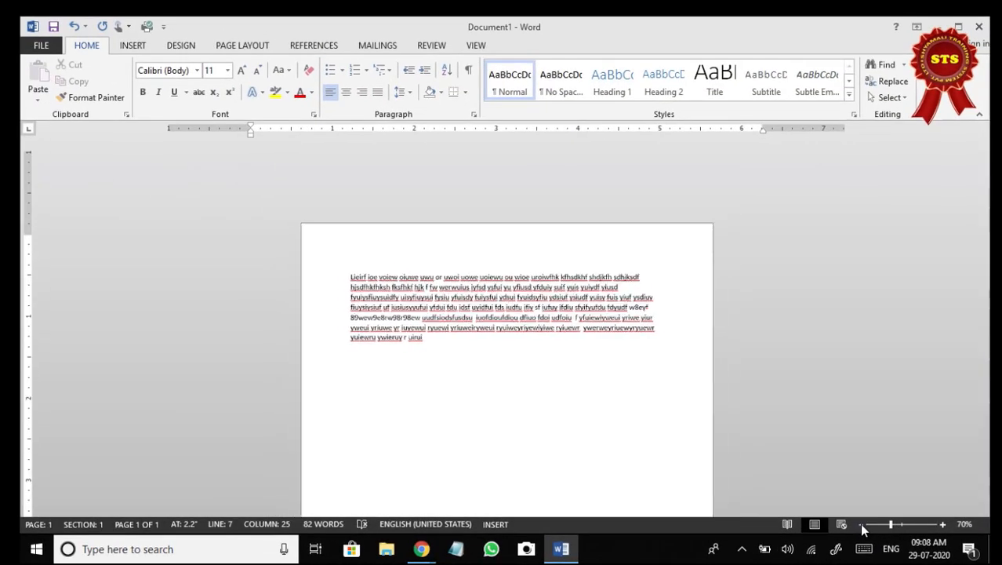
pyautogui.click(861, 524)
pyautogui.click(860, 524)
pyautogui.click(860, 524)
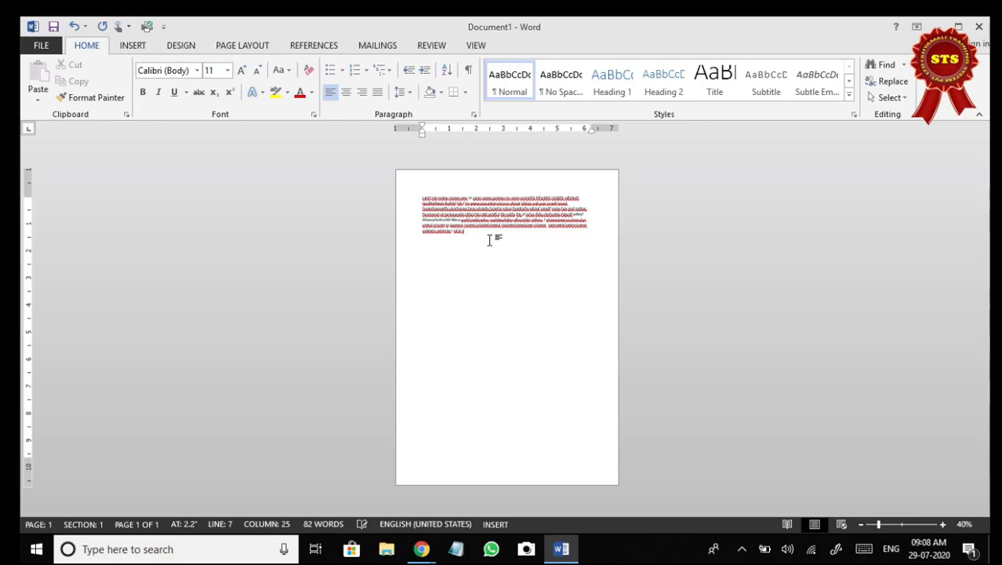
# Add about three more lines of random filler words to the end of the paragraph, ending with "uert oiureto iu".
pyautogui.write("bdhcbsnc bsdcb,csbc hsu sdhcsdt sd ''sdc wsdc wsd usd")
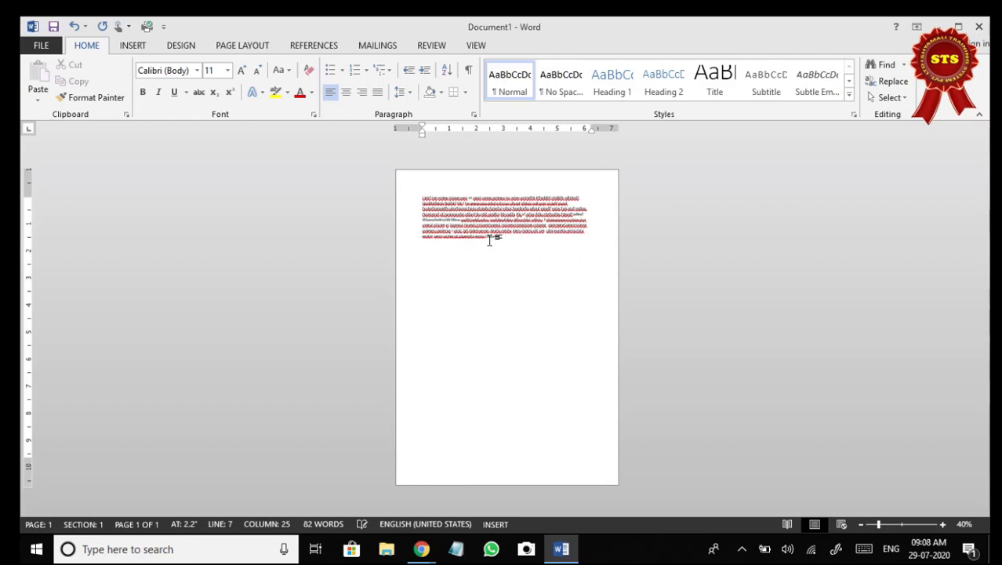
pyautogui.write("sdcs s.'''sd wes sdcs sc wscd sdc sxbcs.bsxwd usd")
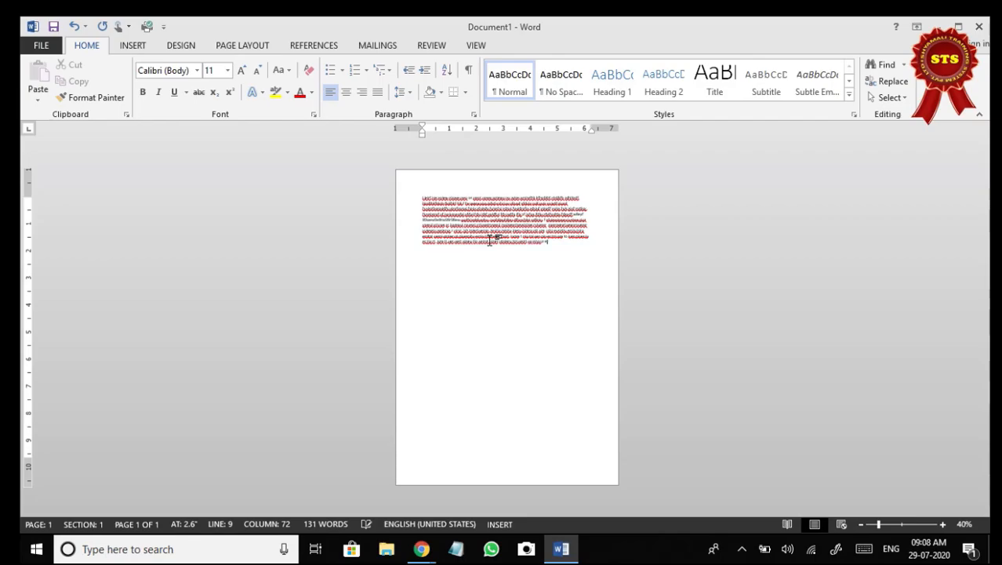
pyautogui.write('sdcv ws ms sedt sdcvsb sdcvsdsd ss sdd sdcssd sdcs sdcd sdcsdcsd s')
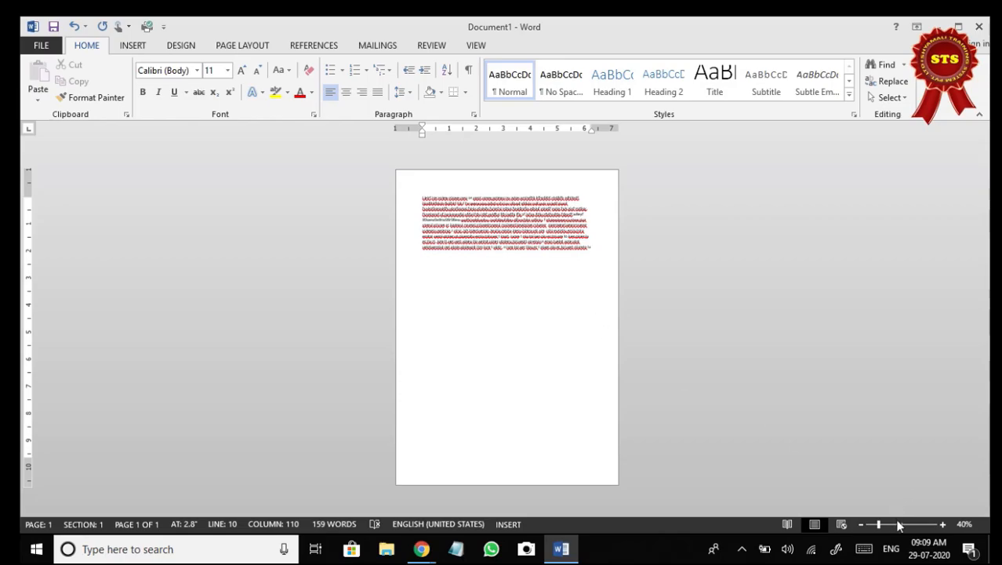
# Generate sample paragraphs on a new line below the filler text with =rand(), and open the On-Screen Keyboard.
pyautogui.click(943, 525)
pyautogui.click(942, 525)
pyautogui.click(943, 525)
pyautogui.click(942, 525)
pyautogui.click(942, 525)
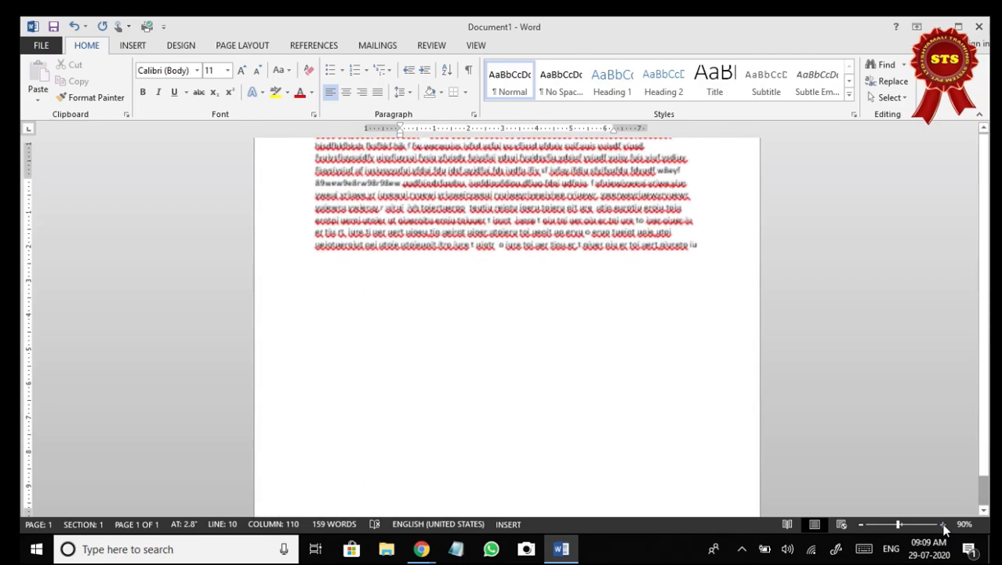
pyautogui.click(943, 525)
pyautogui.click(942, 525)
pyautogui.click(943, 525)
pyautogui.scroll(3, 707, 336)
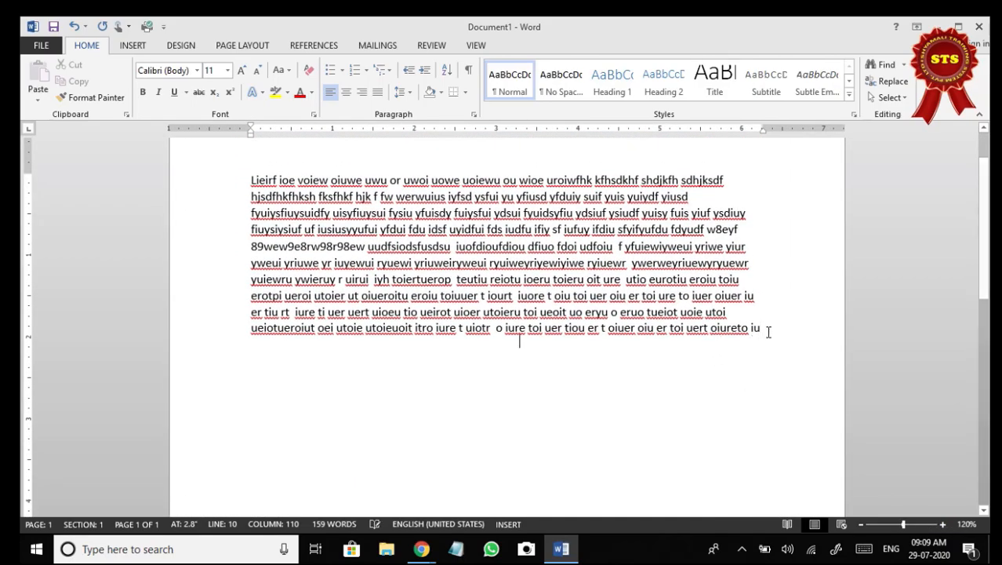
pyautogui.press('Return')
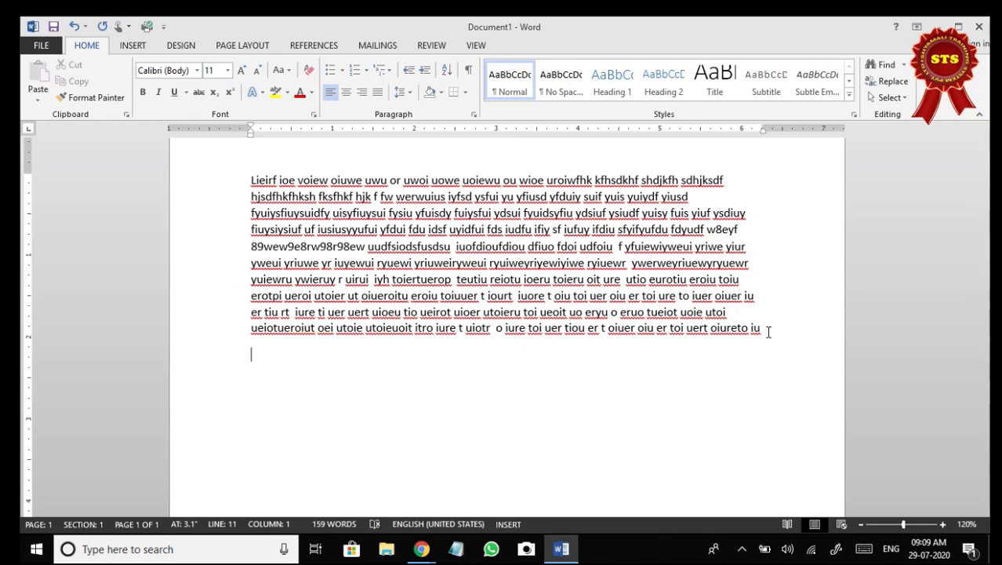
pyautogui.write('=rand(')
pyautogui.press('ctrl+super+o')
pyautogui.click(561, 196)
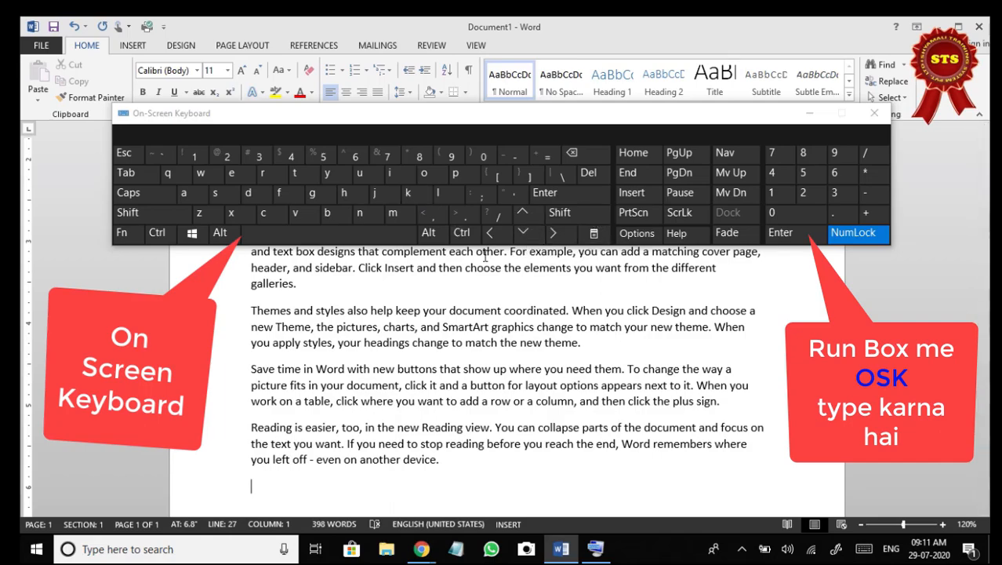
# Generate a second set of sample paragraphs by entering =rand() at the document's end with the On-Screen Keyboard.
pyautogui.click(547, 155)
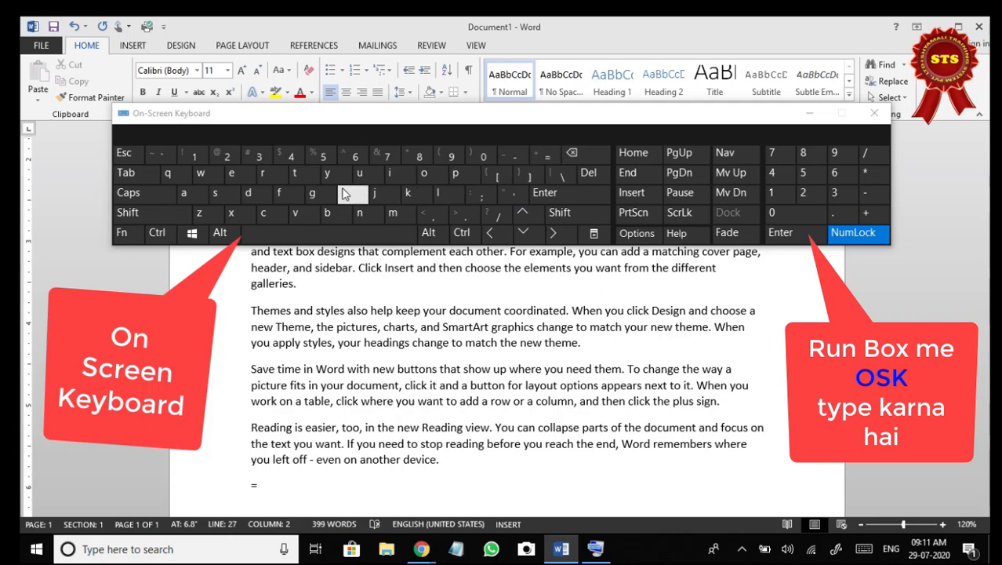
pyautogui.click(263, 172)
pyautogui.click(185, 193)
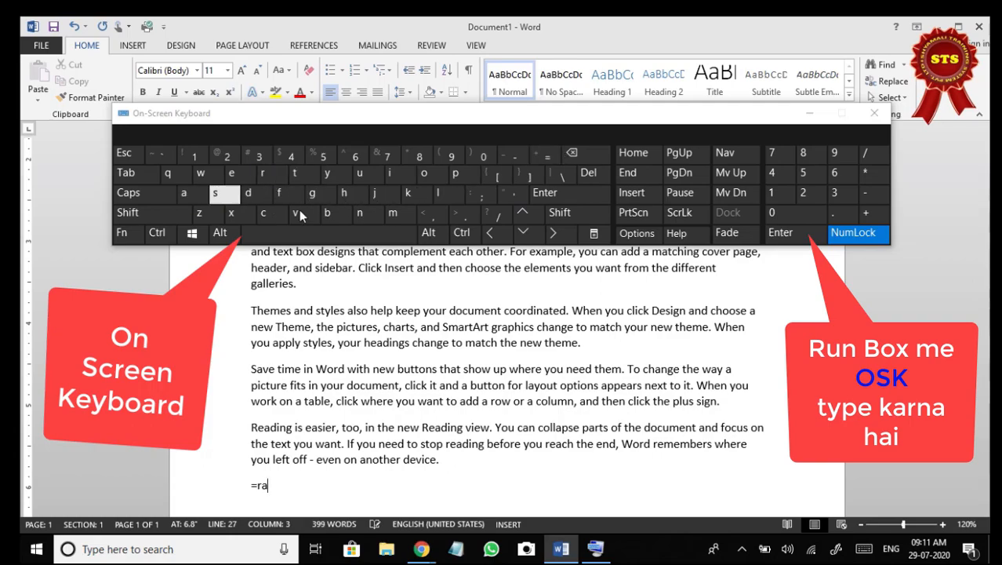
pyautogui.click(361, 213)
pyautogui.click(249, 194)
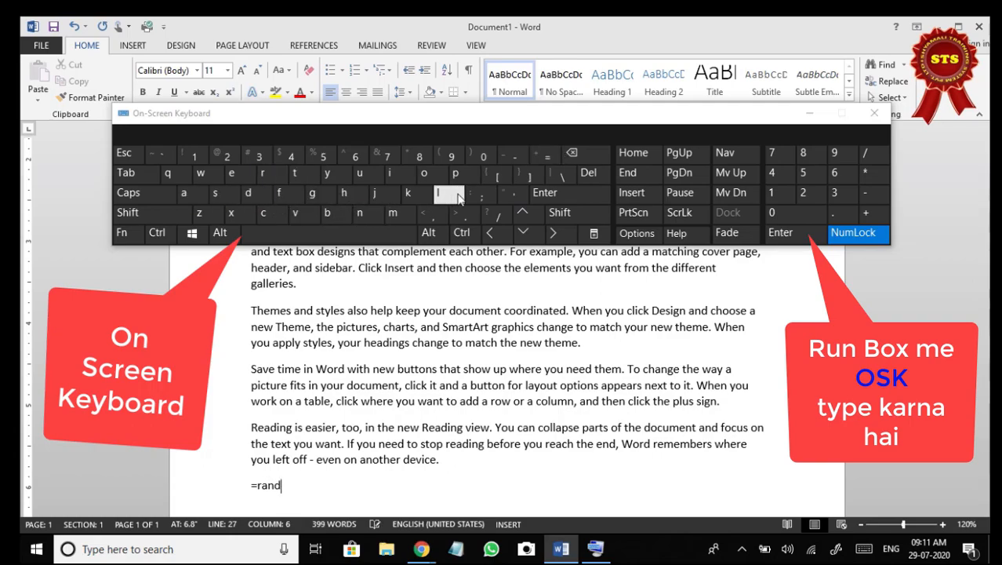
pyautogui.click(560, 212)
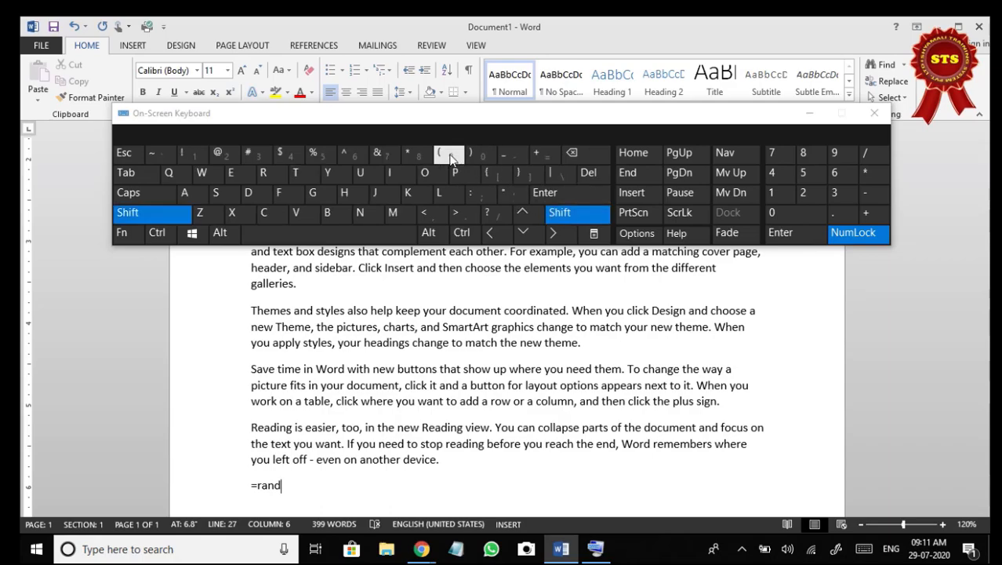
pyautogui.click(451, 156)
pyautogui.click(484, 157)
pyautogui.click(581, 157)
pyautogui.click(575, 213)
pyautogui.click(475, 158)
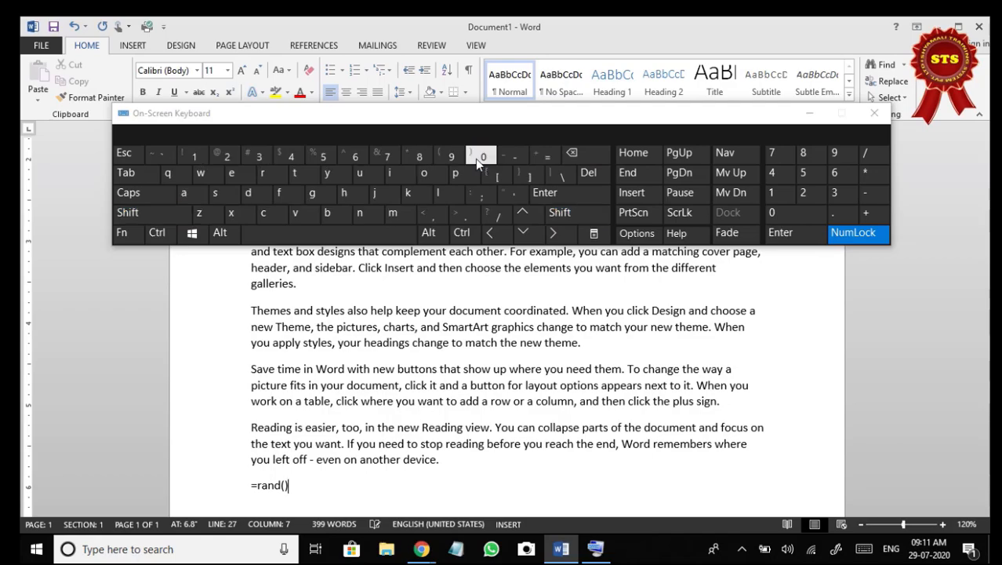
pyautogui.click(571, 198)
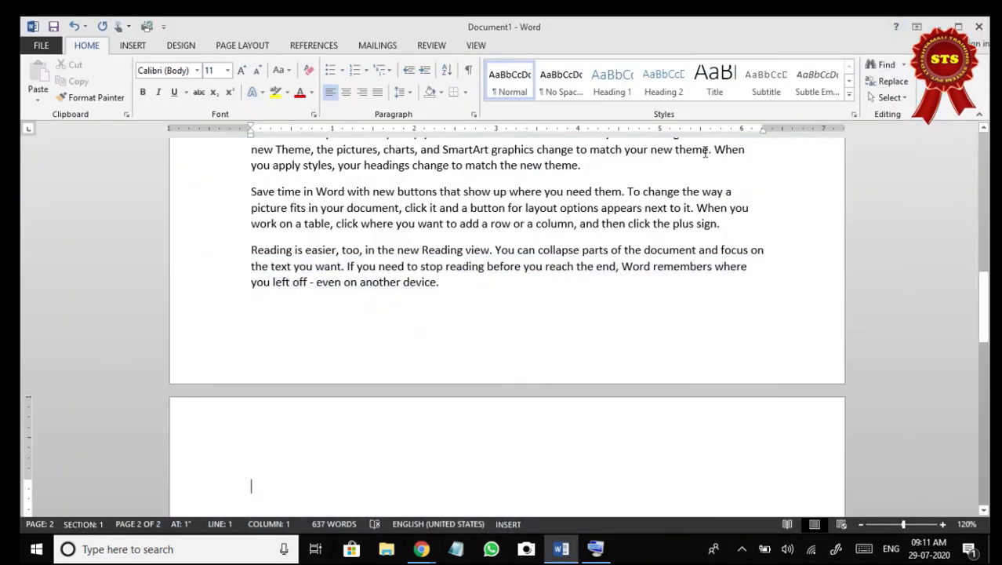
# Examine the generated paragraphs and how they fill the first and second pages at 40% zoom.
pyautogui.click(453, 302)
pyautogui.scroll(3, 453, 282)
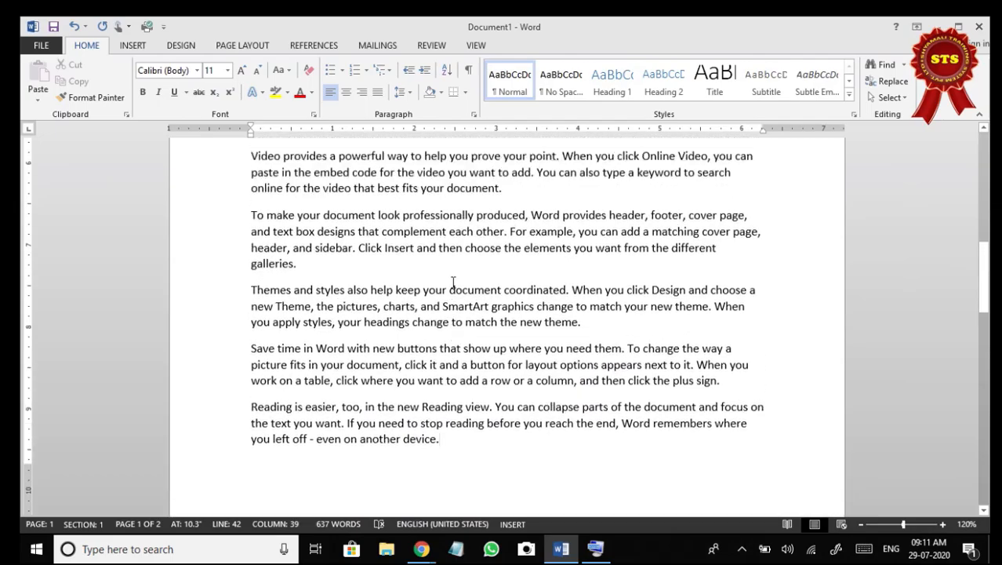
pyautogui.scroll(6, 452, 282)
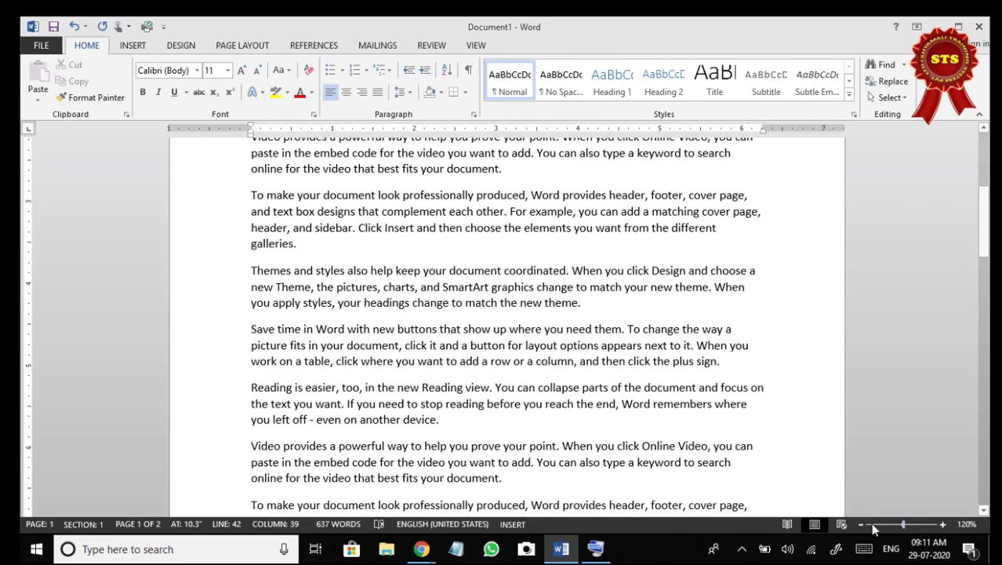
pyautogui.click(861, 524)
pyautogui.click(860, 524)
pyautogui.click(861, 524)
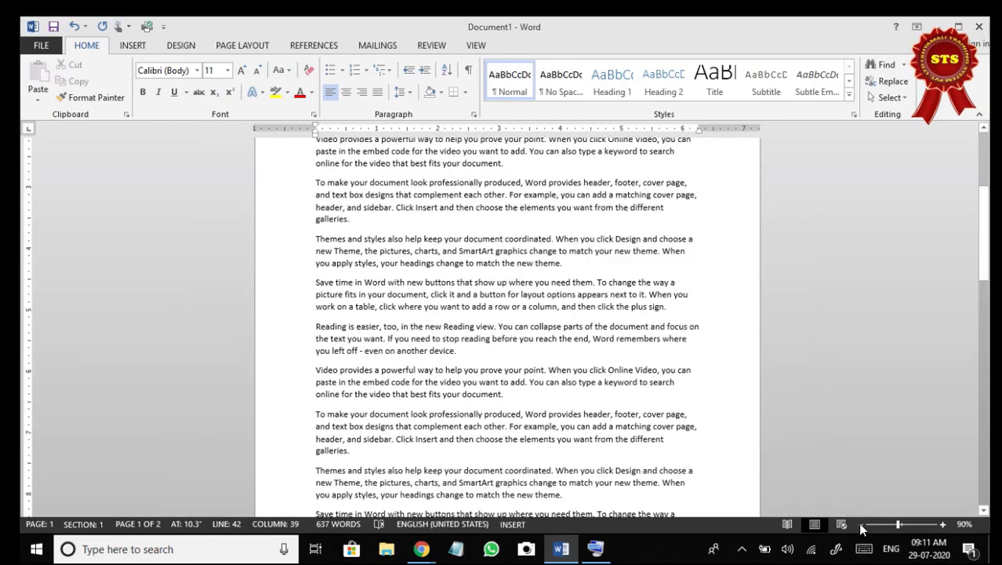
pyautogui.click(860, 524)
pyautogui.click(861, 523)
pyautogui.click(860, 524)
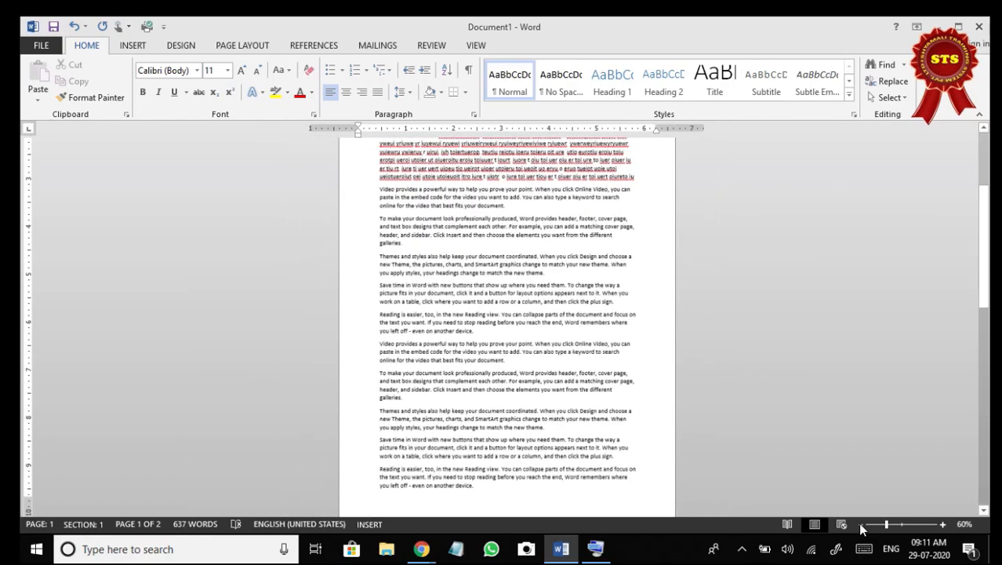
pyautogui.click(860, 524)
pyautogui.click(860, 523)
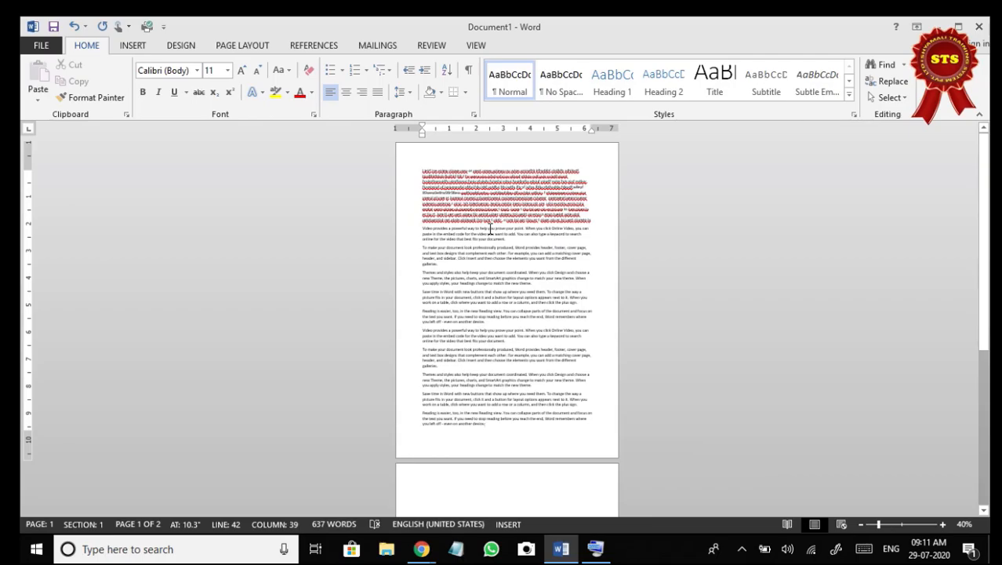
pyautogui.scroll(-10, 519, 300)
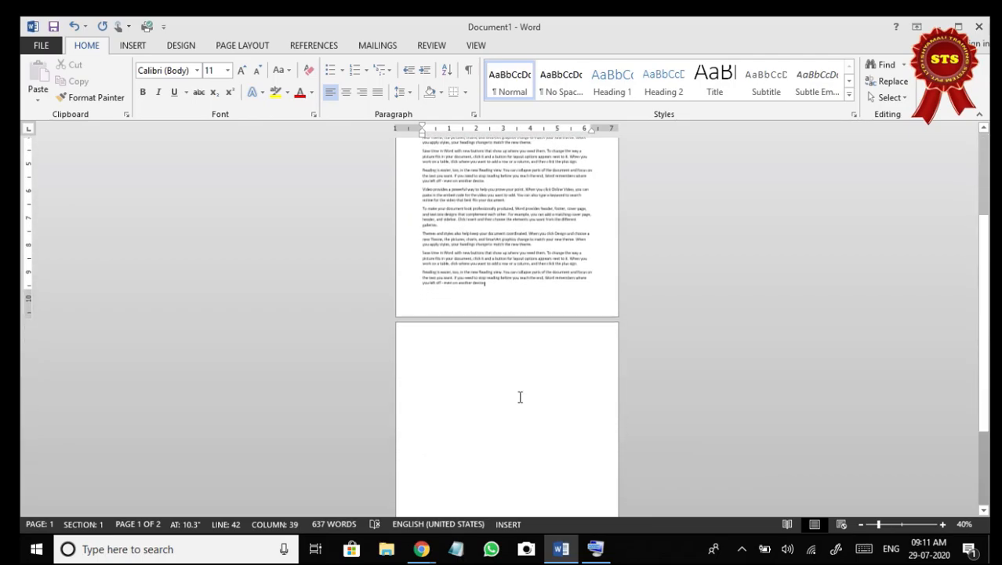
pyautogui.scroll(-2, 519, 397)
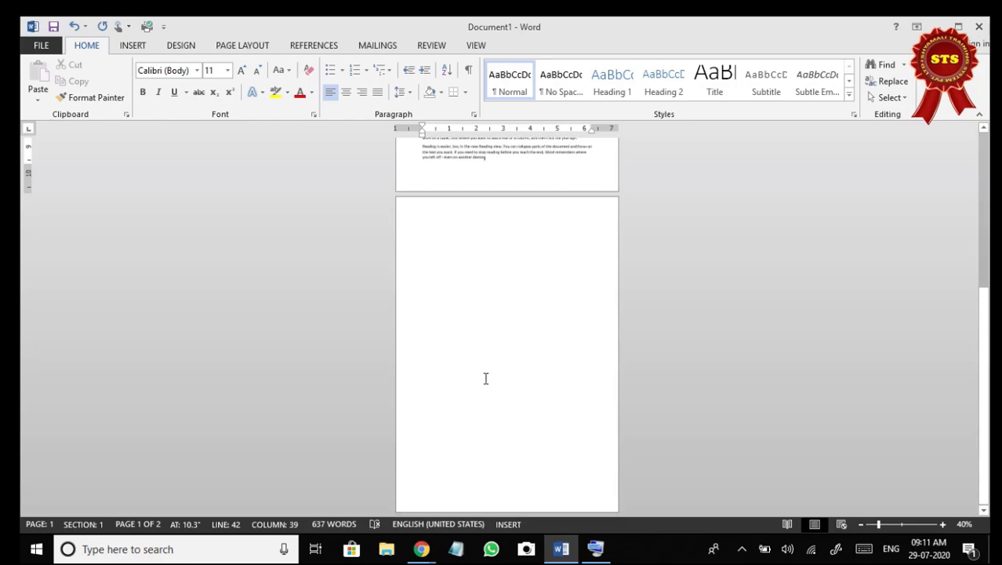
pyautogui.scroll(5, 490, 341)
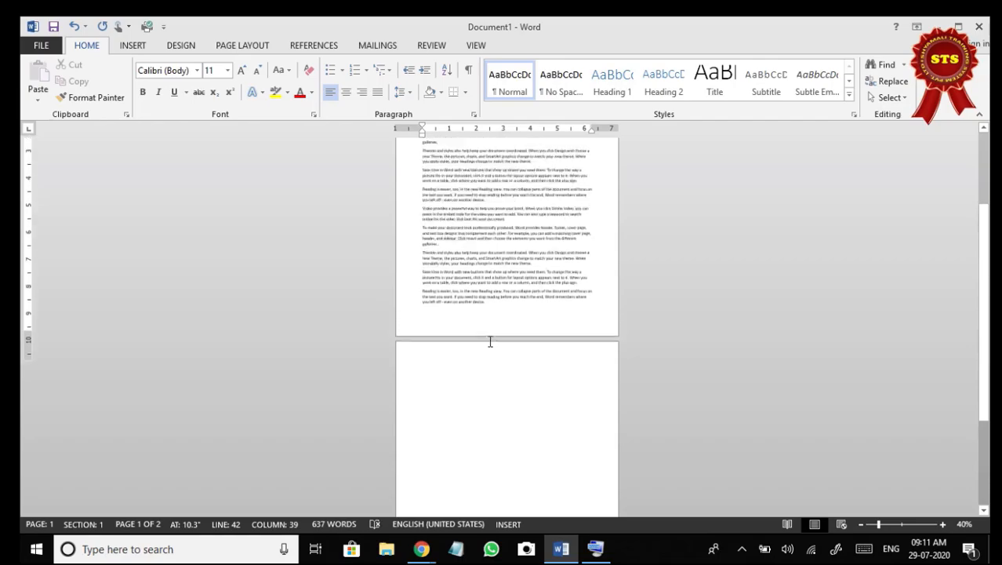
pyautogui.scroll(2, 490, 342)
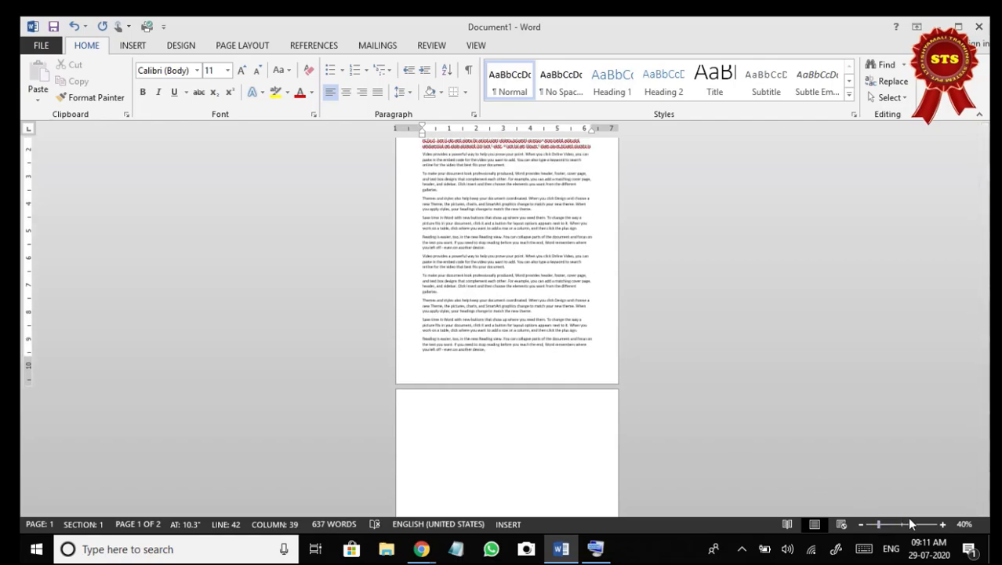
# Extend the last generated paragraph with about six lines of random filler words, starting "Reieruteor uiteu" and ending "toiueriot uoieru toi" on the second page.
pyautogui.click(945, 524)
pyautogui.click(945, 524)
pyautogui.click(945, 524)
pyautogui.click(945, 524)
pyautogui.click(945, 524)
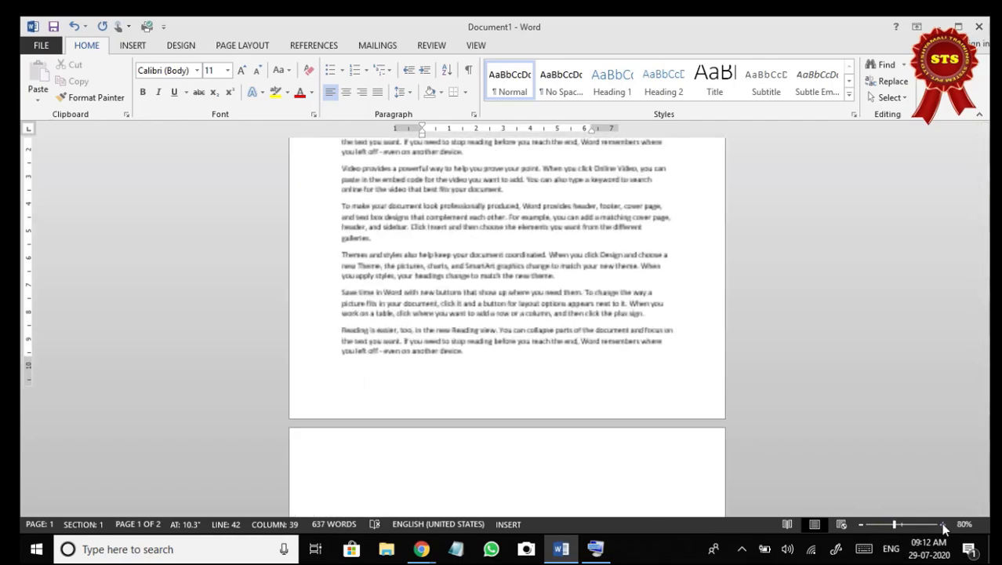
pyautogui.click(946, 524)
pyautogui.click(945, 524)
pyautogui.click(945, 524)
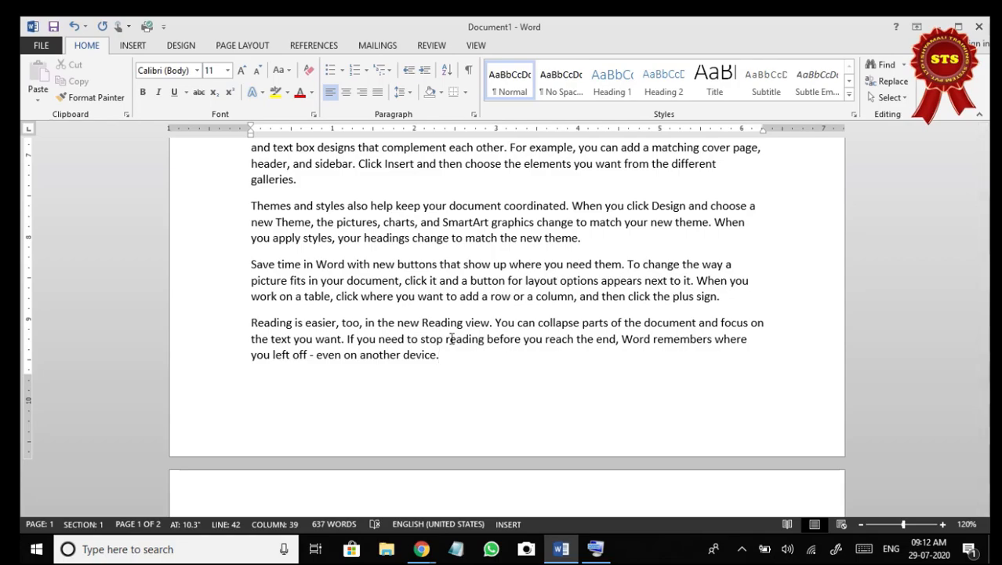
pyautogui.write('Reieruteor uiteu toei utieru toie uroit uoeirut oier utu ')
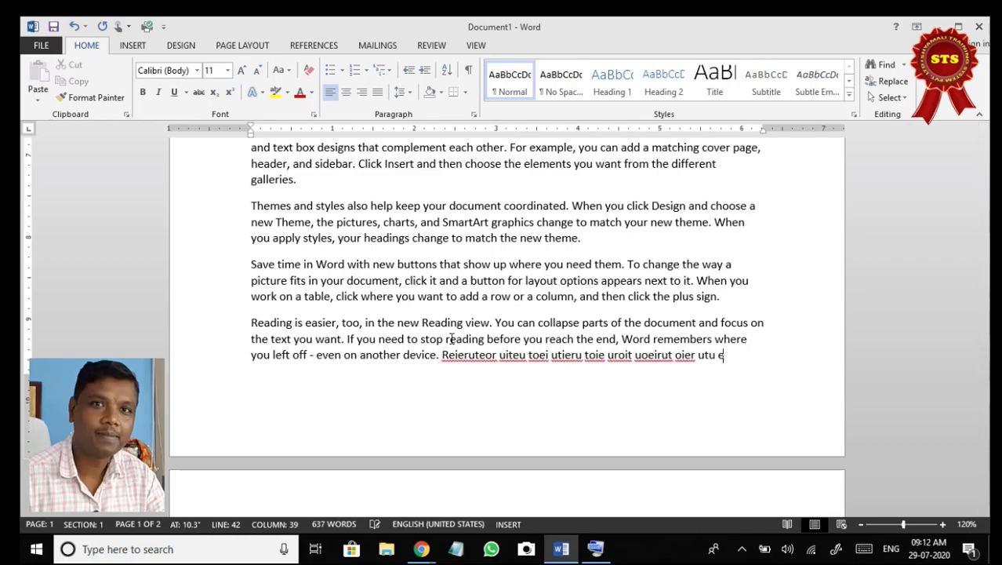
pyautogui.write('eiotu oieru toie uroit ueriot uoieru toieutoiu eroit uioer utio eu riot ueci')
pyautogui.write('uoeir uioertu iotro iur toi utr iuor tiou r tio u')
pyautogui.write('re toiu re toi ure tu oitr iou tr  iuor t iuore t ioutr oiu rt')
pyautogui.write(' iou tr iuo tr iou rt iou rtiuo tr oiurtuir tiurtu')
pyautogui.write('ioretoiu er tui re t uirt ioeio utioeru tio  ueioui tioeu itou')
pyautogui.write(' erot uoieu toiueriot uoieru toieriot uioer uto iueoit uoier uioui')
pyautogui.write('troi utr  oiurt  iuotr oi ure toi ur tiou rt iuo r')
pyautogui.write('e toiurtu roeu toiueriot uoieru toi')
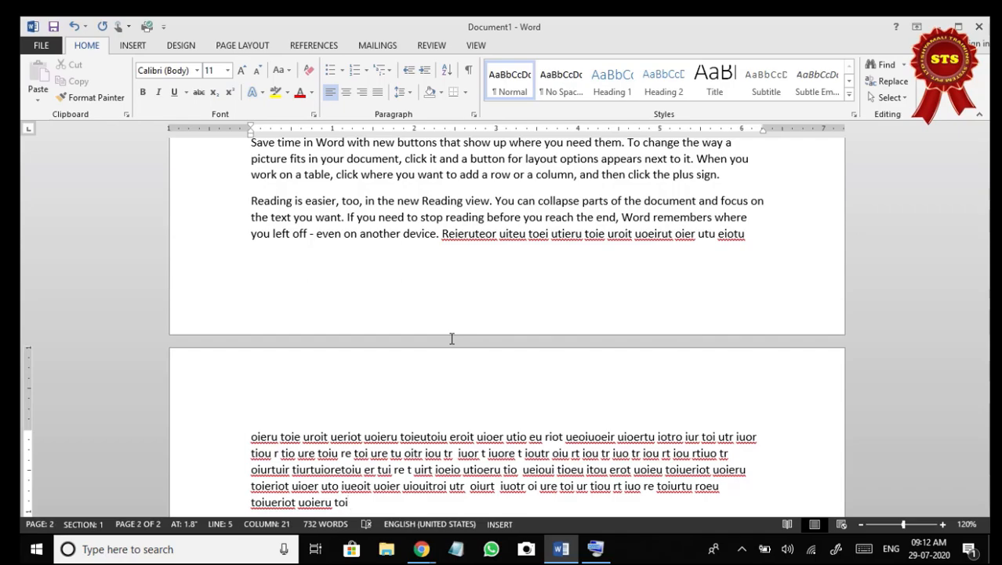
# Add eight one-word filler lines below the paragraph: Ertret, Rtete, Erteter, Erte, Terte, Tete, Tet and Etet.
pyautogui.press('Return')
pyautogui.write('ertret')
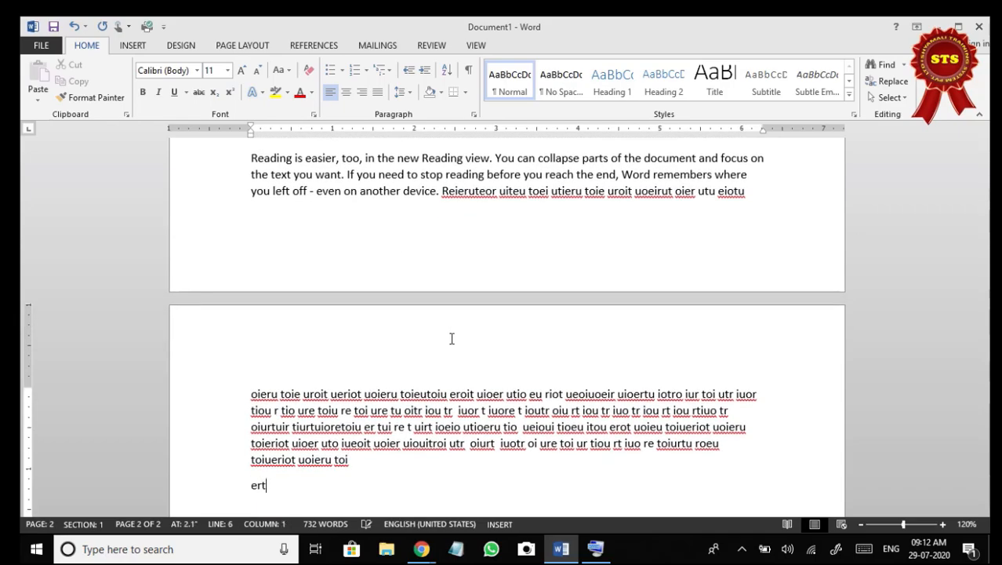
pyautogui.press('Return')
pyautogui.write('rtete')
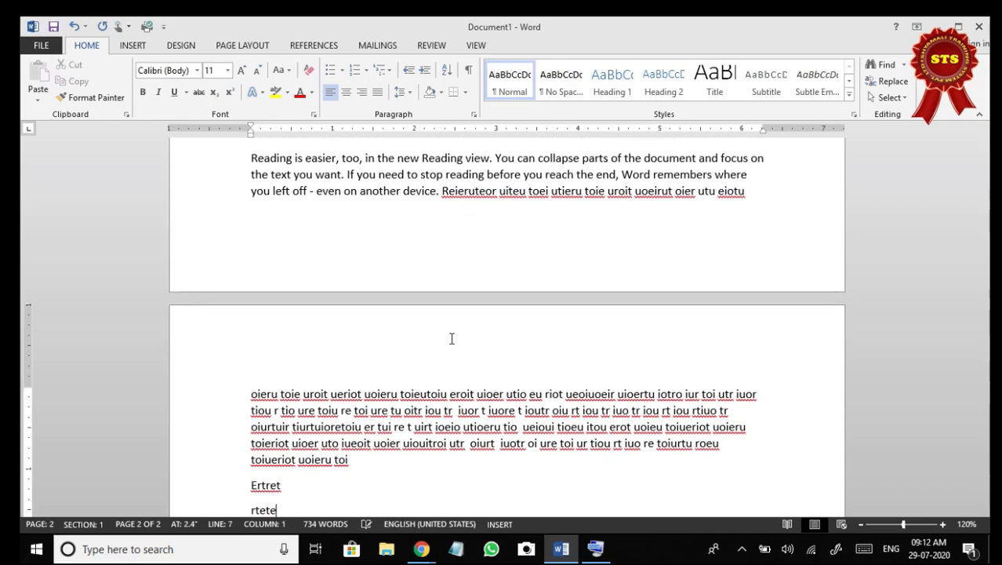
pyautogui.press('Return')
pyautogui.write('ert')
pyautogui.press('Return')
pyautogui.write('erte')
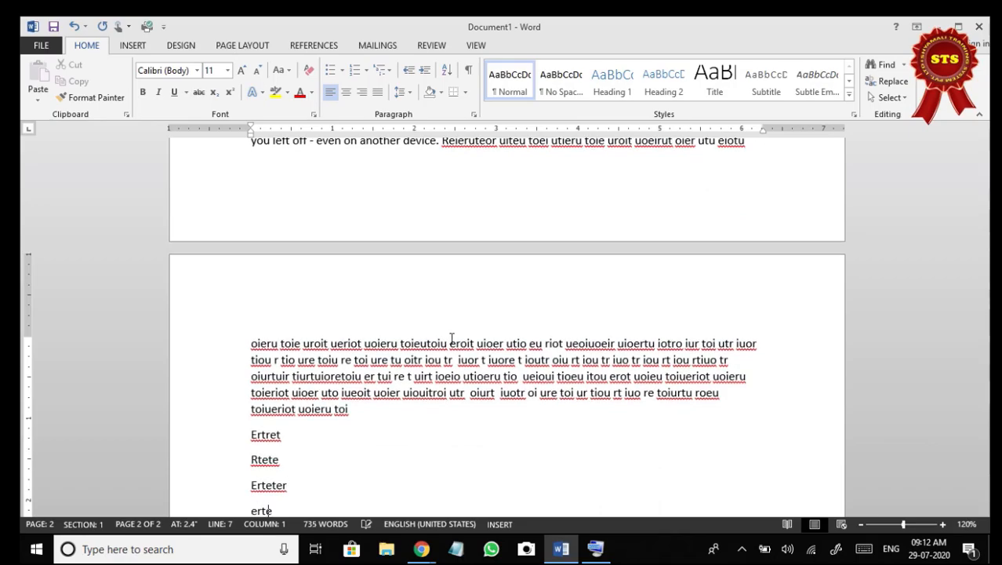
pyautogui.press('Return')
pyautogui.write('terte')
pyautogui.press('Return')
pyautogui.write('tete')
pyautogui.press('Return')
pyautogui.write('tet')
pyautogui.press('Return')
pyautogui.write('etet')
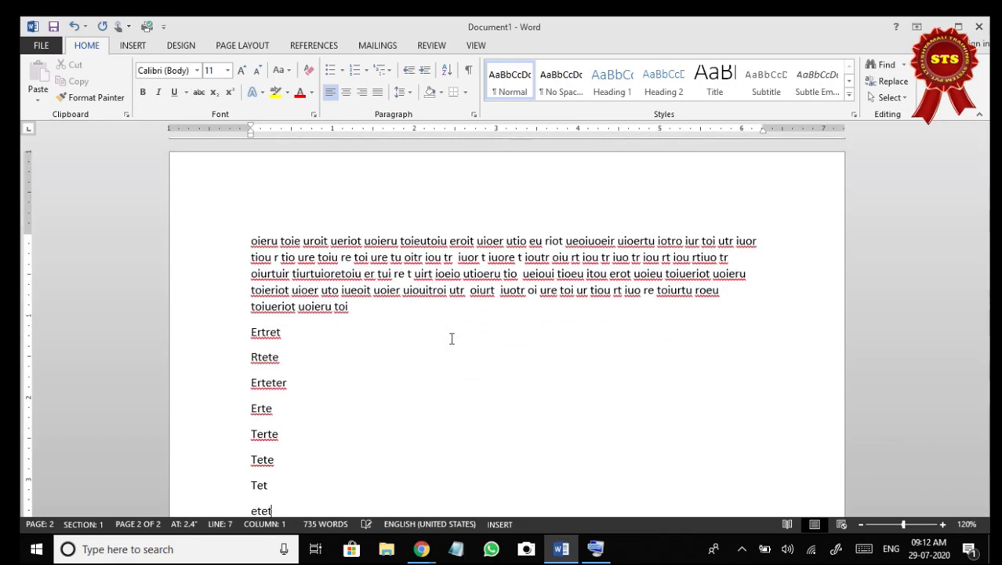
# Continue the one-word filler lines down the second page, from "Erte" and "Tet" through to "Erter", "Tert" and "Ete".
pyautogui.press('Return')
pyautogui.write('erte')
pyautogui.press('Return')
pyautogui.write('tet')
pyautogui.press('Return')
pyautogui.write('erte')
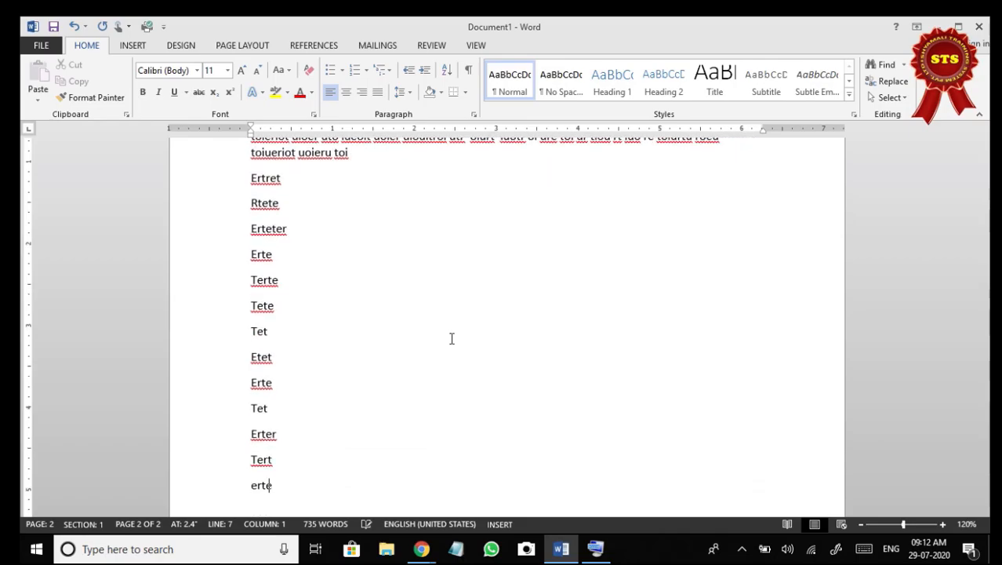
pyautogui.write('r tert erte tert ert ete tert erte tet et ete tert')
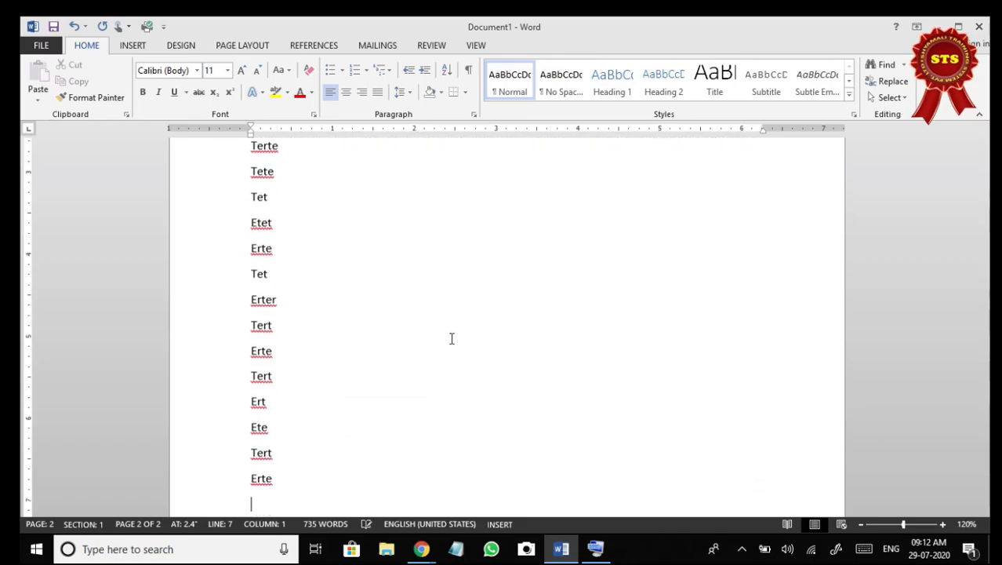
pyautogui.press('Return')
pyautogui.write('erter')
pyautogui.press('Return')
pyautogui.write('tert')
pyautogui.press('Return')
pyautogui.write('ete')
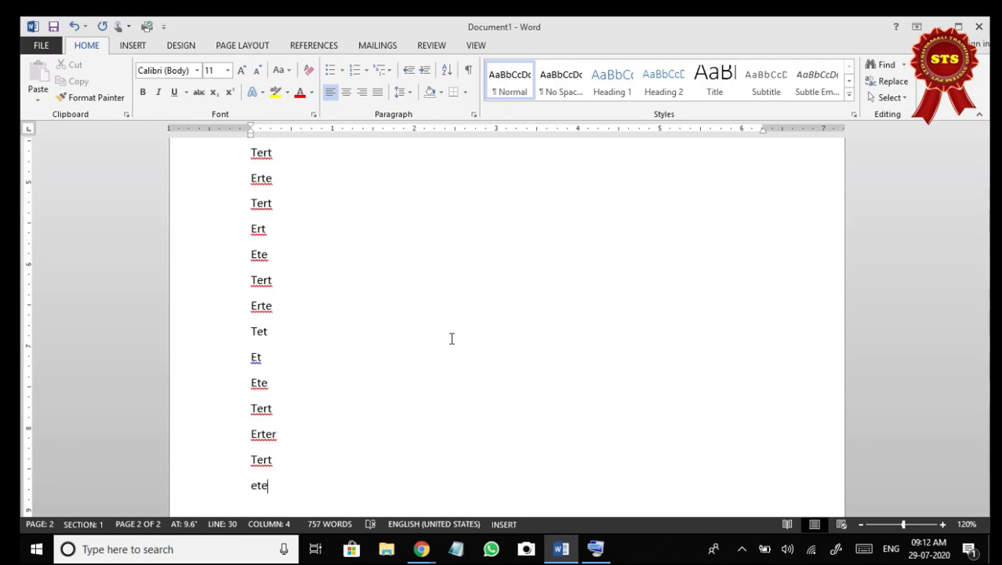
# Add the filler lines "Dfgfdgd" and "Fgdfgdg" below "Ete", and continue onto the first line of the third page.
pyautogui.press('Return')
pyautogui.press('Return')
pyautogui.press('Return')
pyautogui.press('BackSpace')
pyautogui.press('BackSpace')
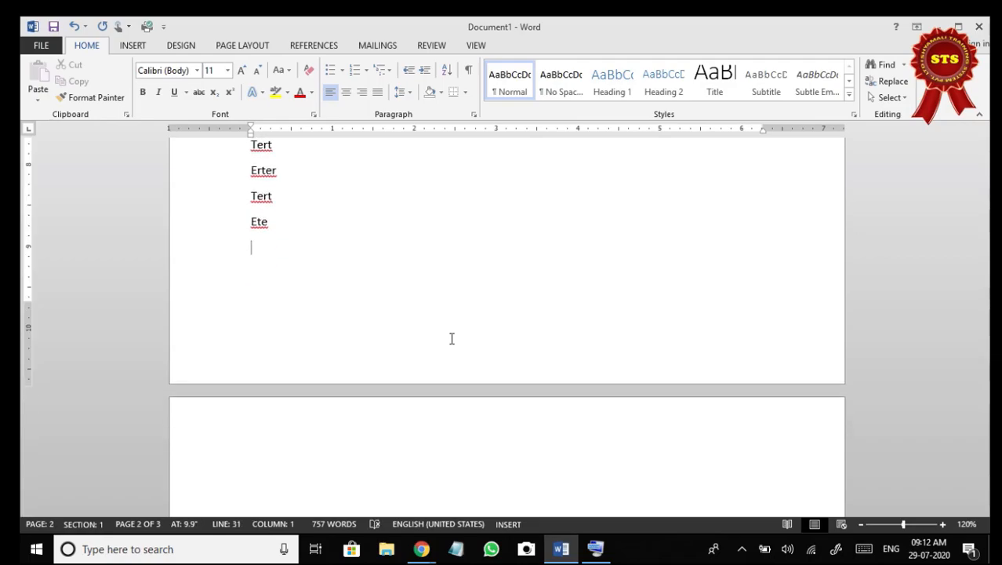
pyautogui.write('dfgfdgd')
pyautogui.press('Return')
pyautogui.write('fgdfgdg')
pyautogui.press('Return')
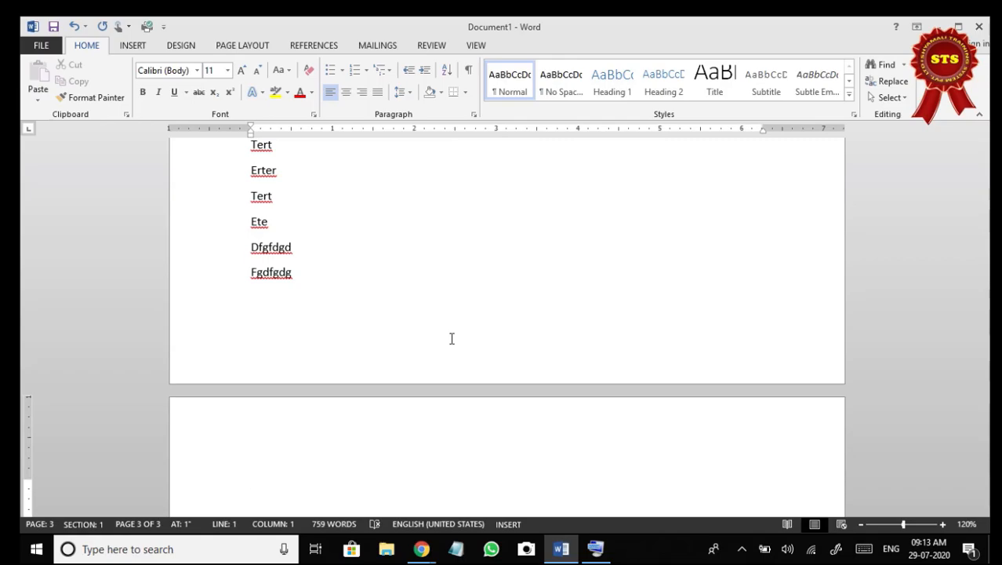
# Write "Page : Width – 8.5 Inch" on the first line of the third page.
pyautogui.scroll(-3, 407, 340)
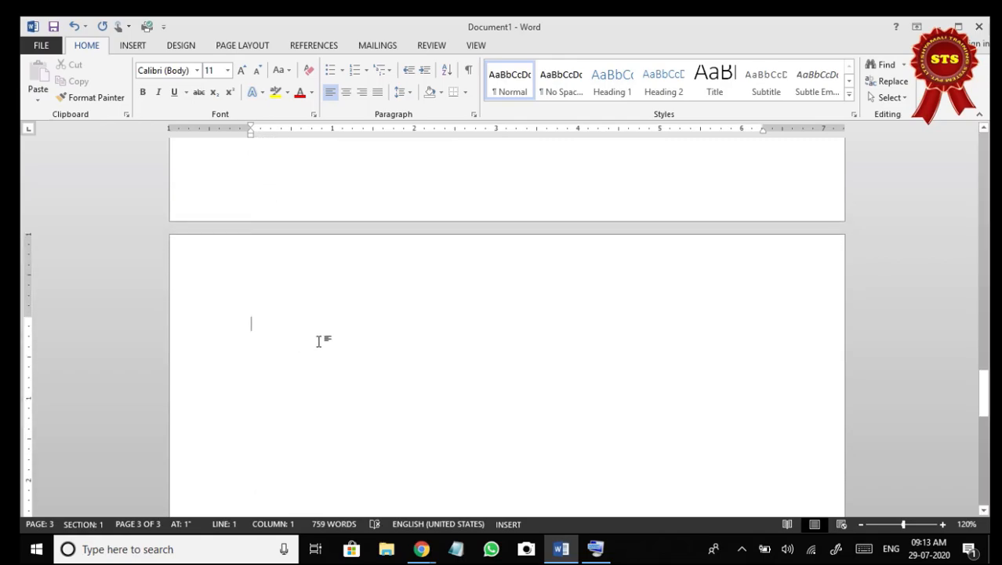
pyautogui.write('Page ')
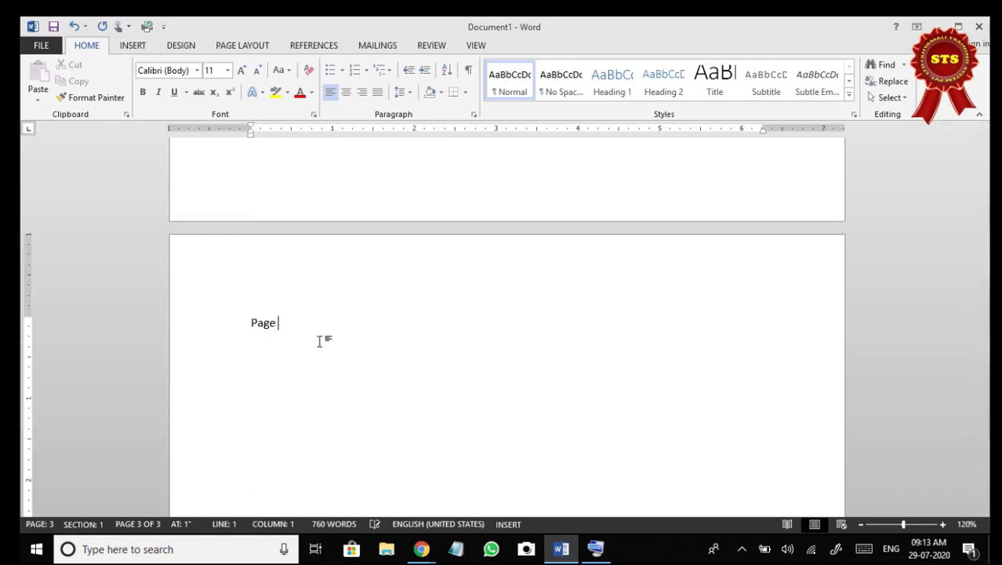
pyautogui.write(': Width ')
pyautogui.write('-')
pyautogui.write(' 8.')
pyautogui.write('5 Inch')
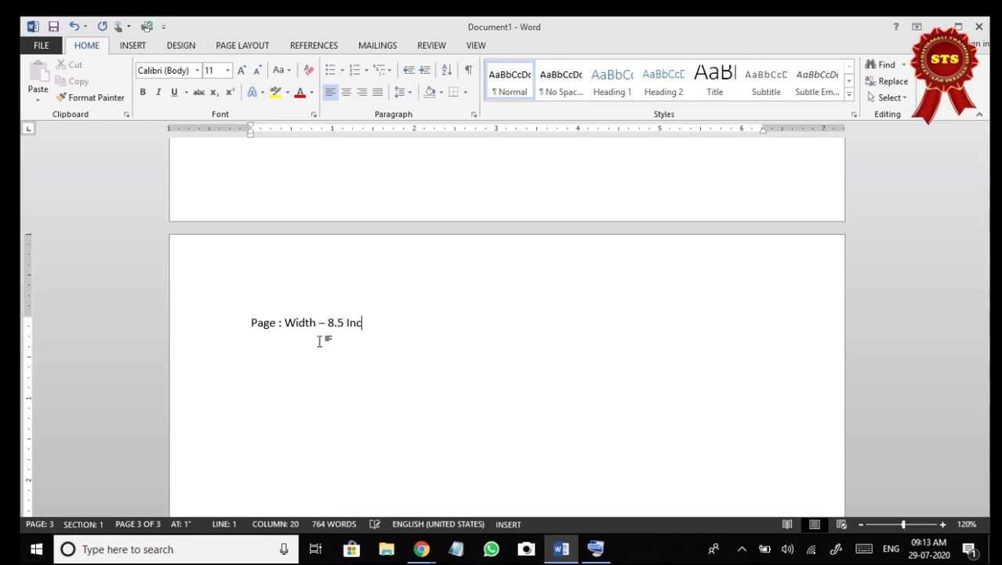
# Add an indented line "Height : 11 Inch" directly below the width line.
pyautogui.press('Return')
pyautogui.press('Return')
pyautogui.press('Return')
pyautogui.press('Return')
pyautogui.press('Return')
pyautogui.press('BackSpace')
pyautogui.press('BackSpace')
pyautogui.press('Up')
pyautogui.press('Down')
pyautogui.write('height : 11 Inch')
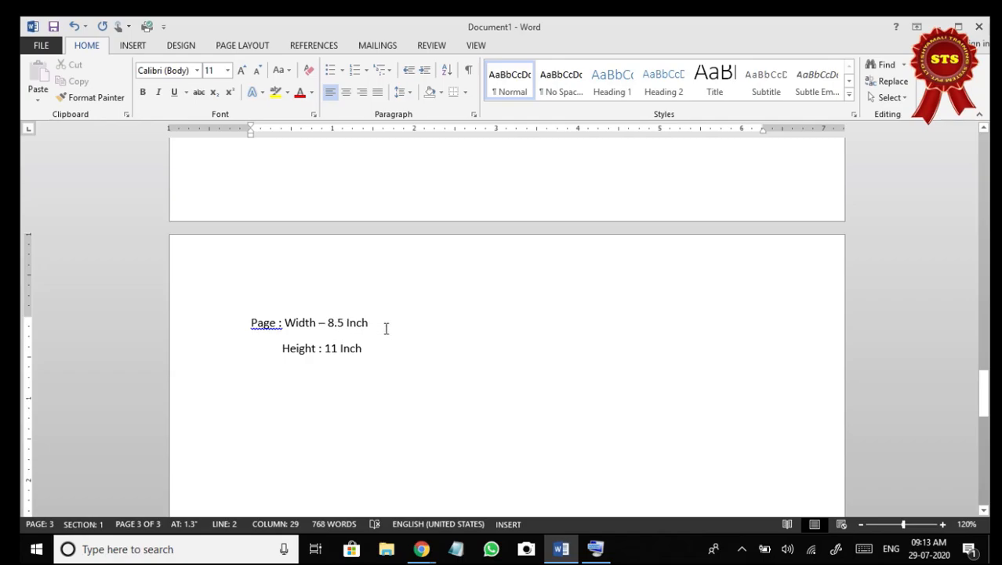
# Split the width text off after "Page :", leaving an empty line, and label it "Size :" on its own line.
pyautogui.scroll(-2, 386, 329)
pyautogui.click(285, 242)
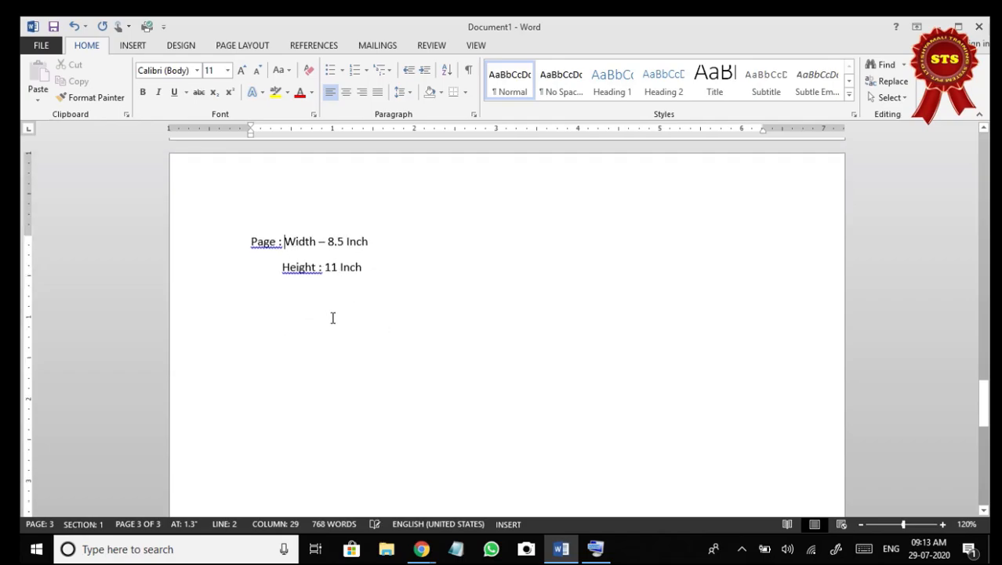
pyautogui.press('Return')
pyautogui.press('Return')
pyautogui.write('Size :  Width')
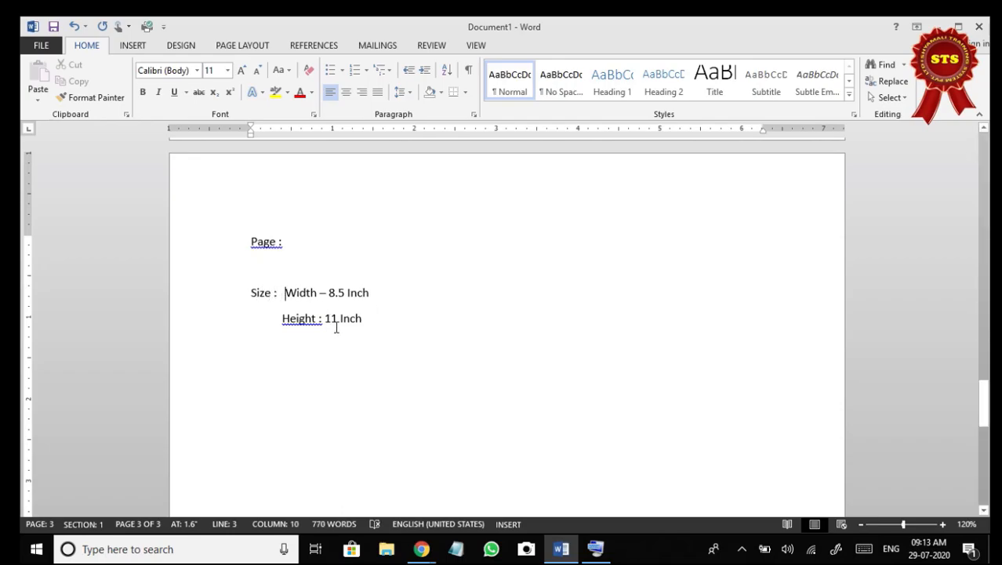
# Add the line "Margin : Left Right Top Bottom – 1 Inch" below the height line.
pyautogui.click(405, 315)
pyautogui.press('Return')
pyautogui.write('Margin : Left')
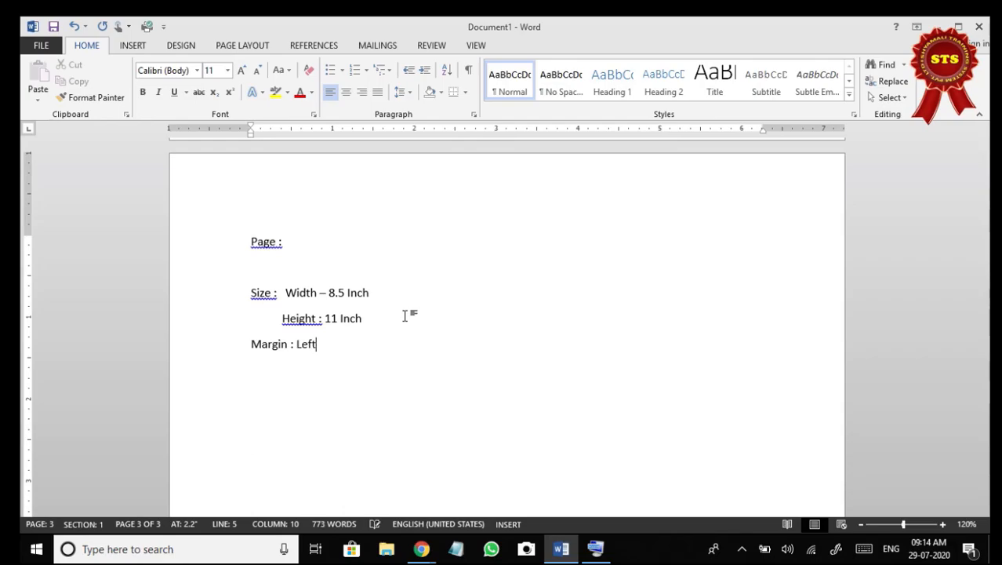
pyautogui.write('Right Top Bott')
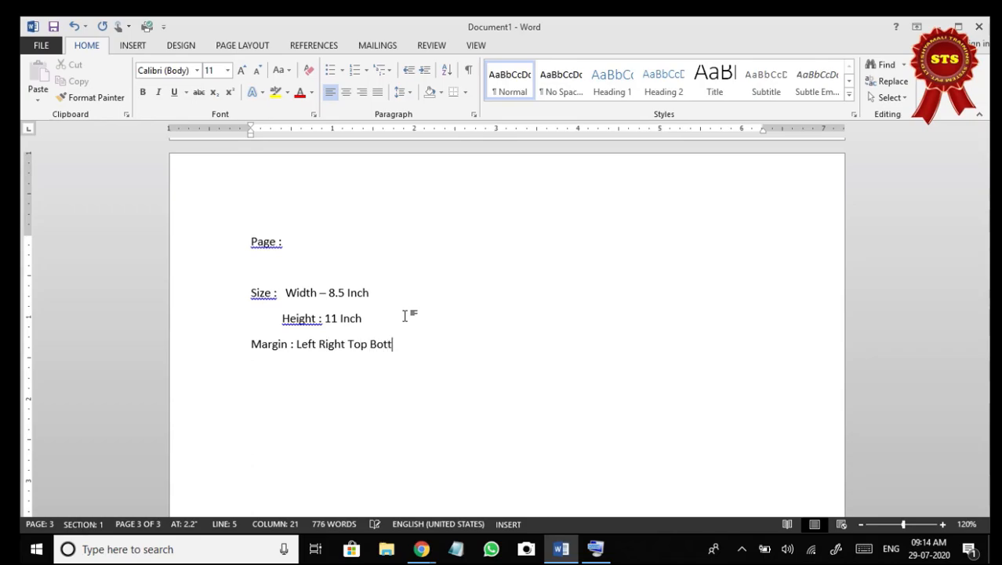
pyautogui.write('om - 1 Inch')
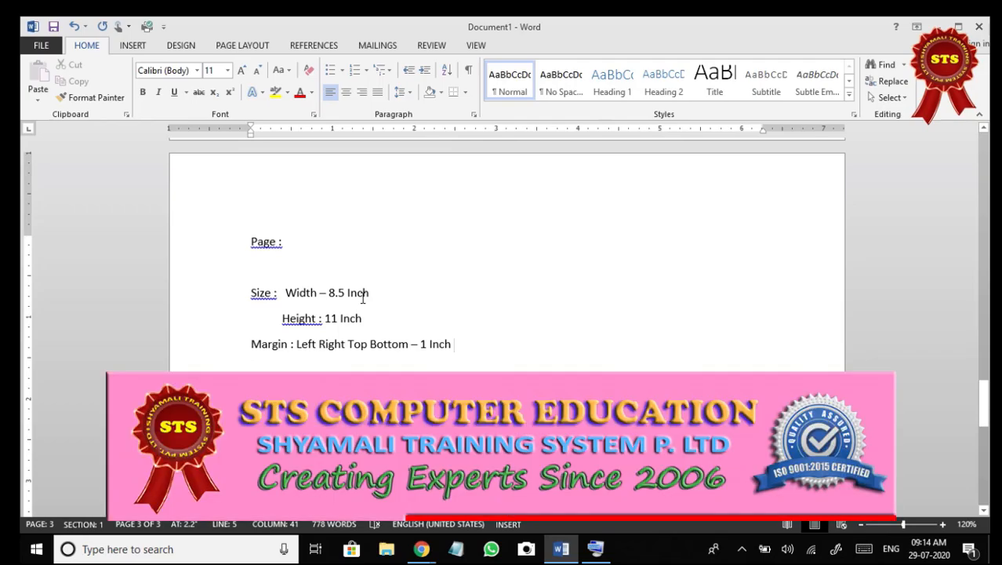
# Examine the width and height entries, and compare the page height with the vertical ruler down to the page's end.
pyautogui.moveTo(277, 320); pyautogui.dragTo(381, 341)
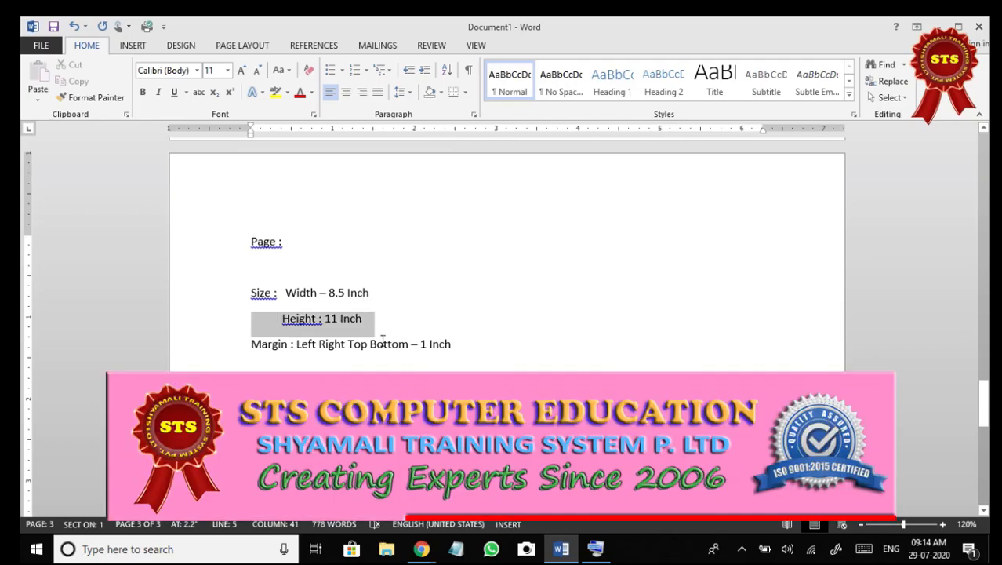
pyautogui.click(464, 344)
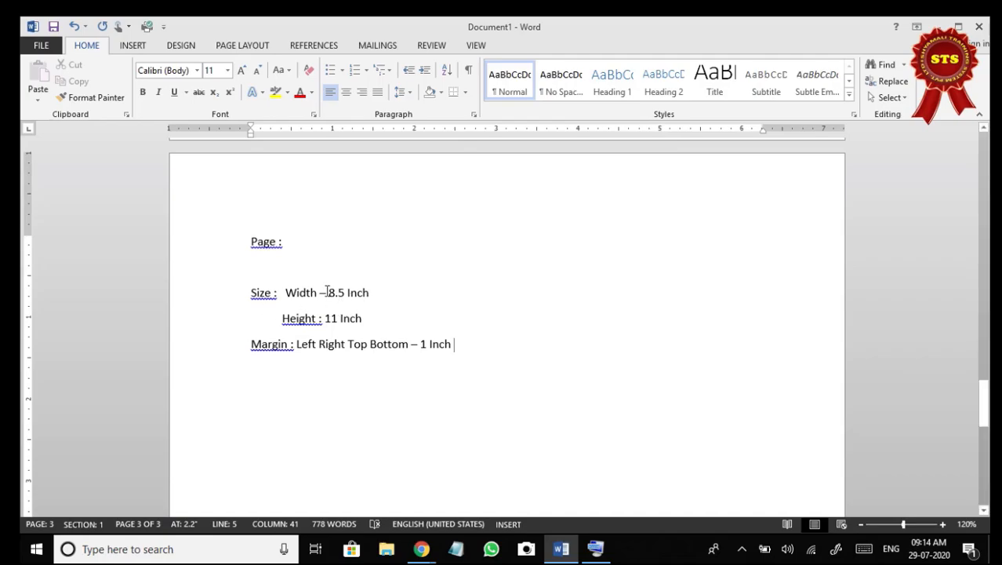
pyautogui.moveTo(329, 292); pyautogui.dragTo(368, 297)
pyautogui.click(356, 317)
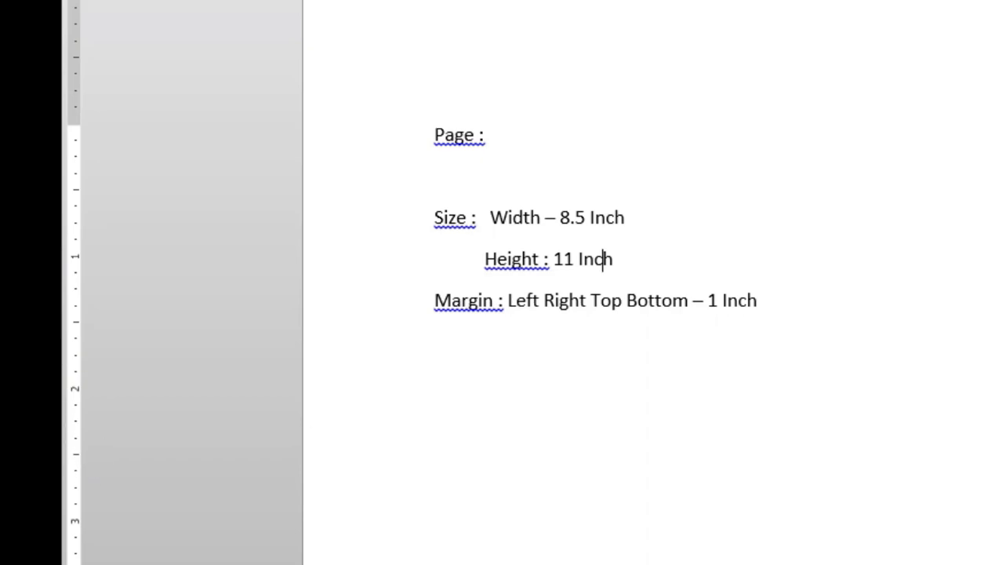
pyautogui.scroll(-5, 203, 299)
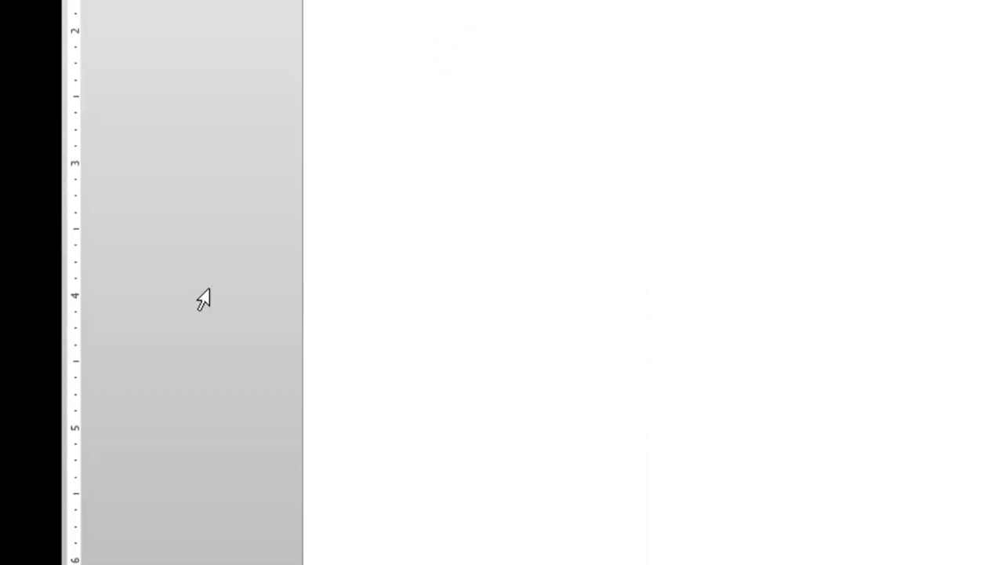
pyautogui.scroll(-6, 203, 299)
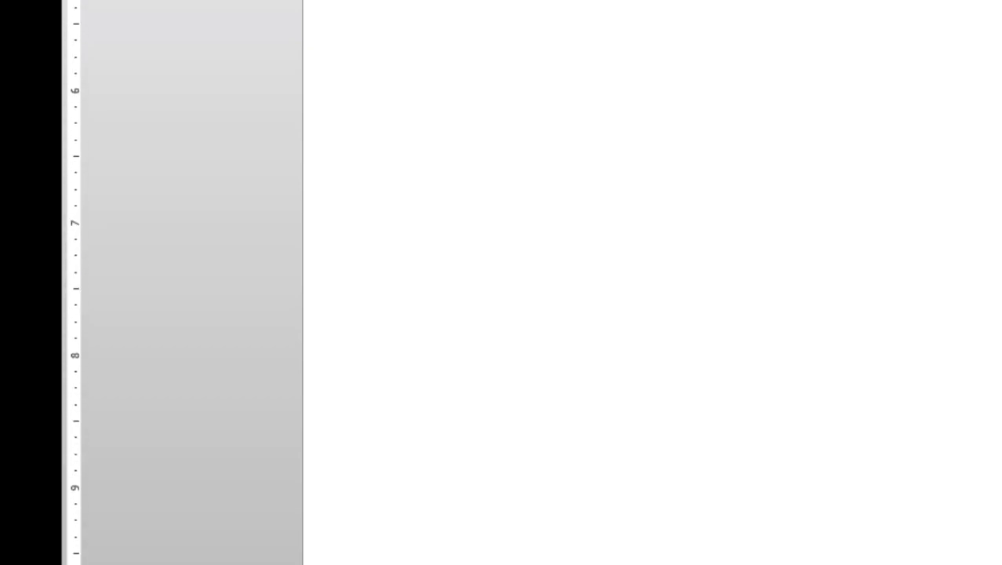
pyautogui.scroll(-2, 203, 299)
pyautogui.scroll(-1, 532, 282)
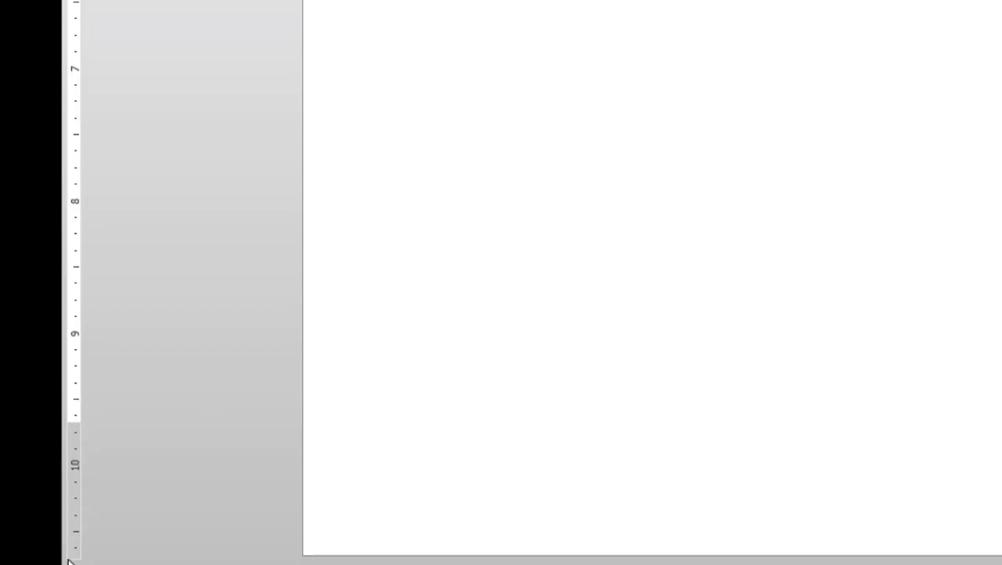
pyautogui.scroll(9, 541, 295)
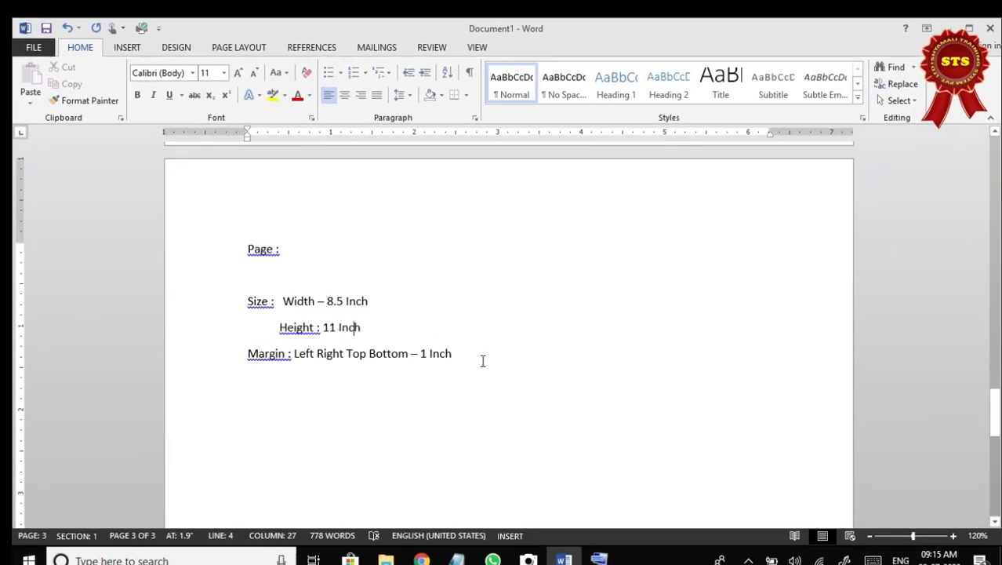
# Start a new line below the margin line and enter the filler lines "Fdgdfgd", "Fgdfgd" and "Gfdgd".
pyautogui.press('Return')
pyautogui.press('Return')
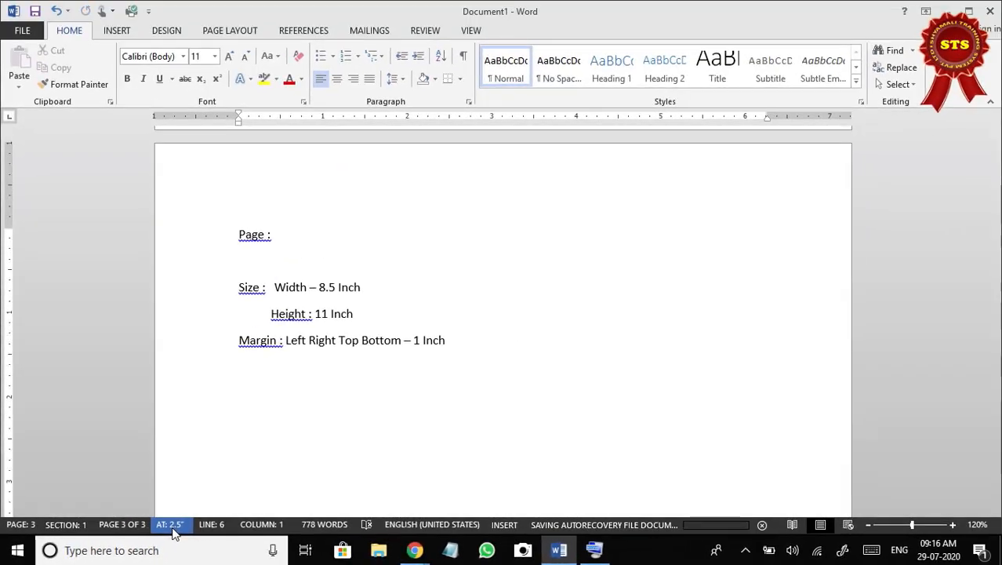
pyautogui.write('fdgdfgd')
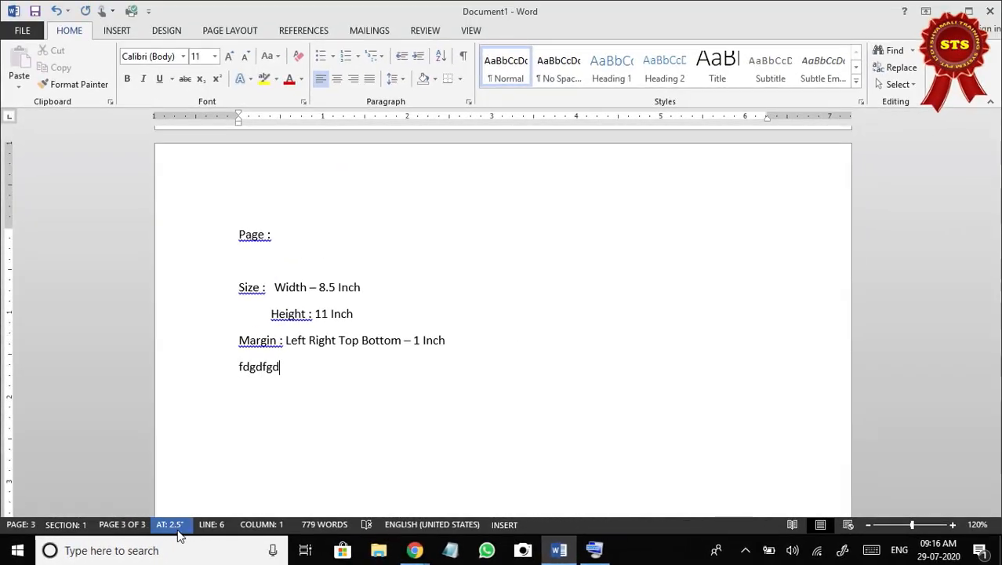
pyautogui.press('Return')
pyautogui.write('fgdfgd')
pyautogui.press('Return')
pyautogui.write('gfdgd')
# Add five more filler lines below "Gfdgd": Gfgdfg, Fgdfg, Fdgdfgdg, Dfgdfg and Fgfdg, followed by an empty line.
pyautogui.press('Return')
pyautogui.write('g')
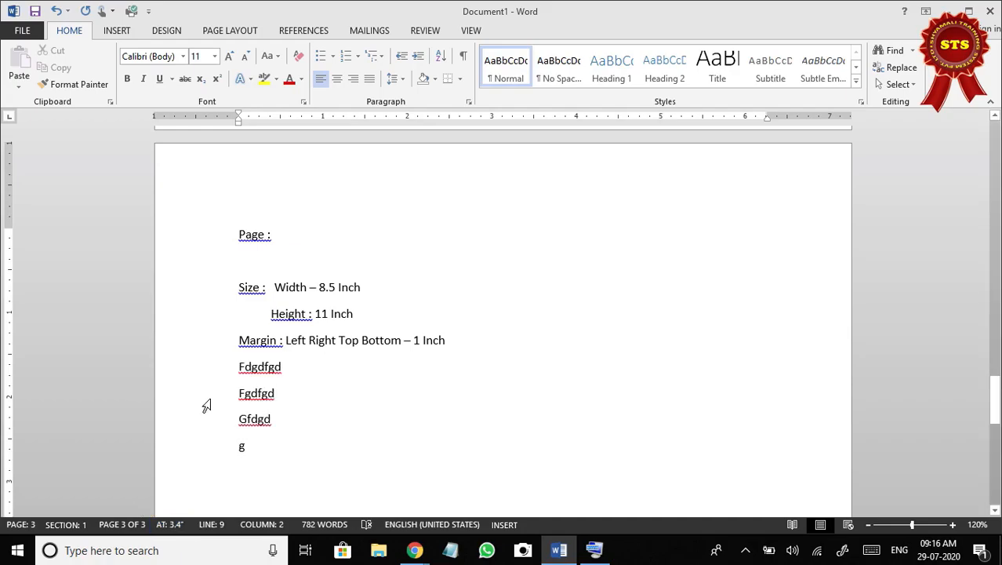
pyautogui.scroll(-1, 298, 452)
pyautogui.write('fgdfg')
pyautogui.press('Return')
pyautogui.write('fgdfg')
pyautogui.press('Return')
pyautogui.write('fdgdfgdg')
pyautogui.press('Return')
pyautogui.write('dfgdfg')
pyautogui.press('Return')
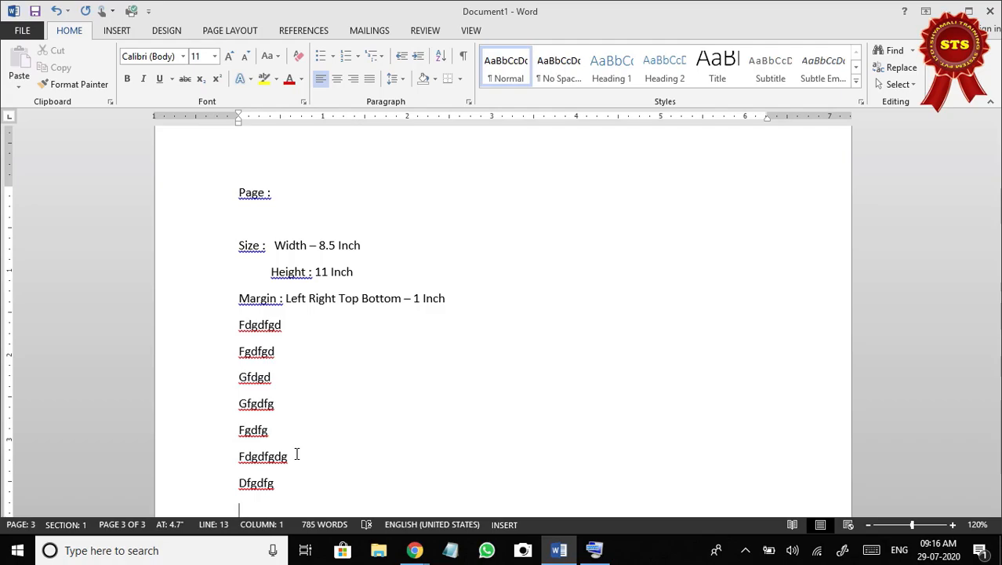
pyautogui.write('fgfdg')
pyautogui.press('Return')
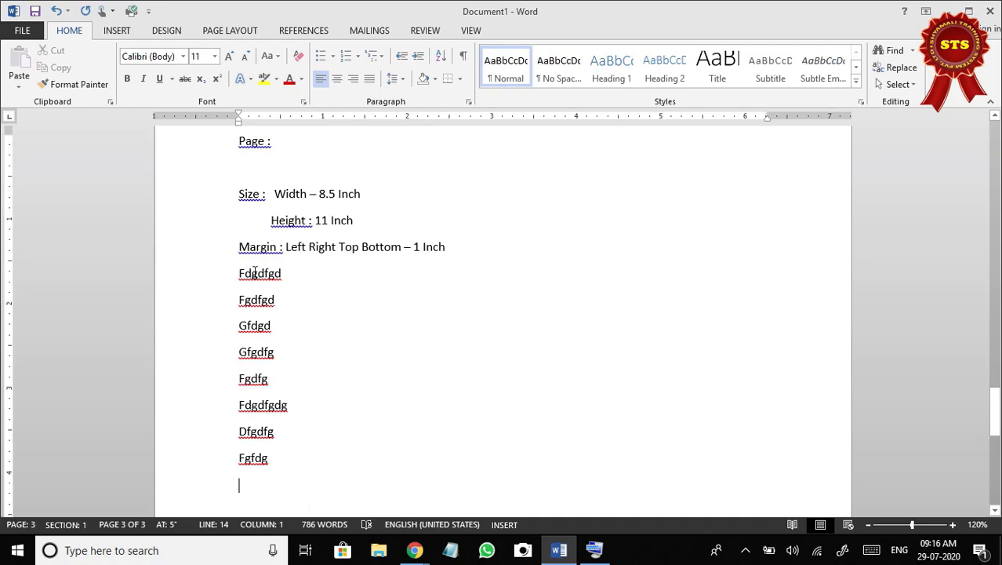
pyautogui.scroll(1, 245, 251)
pyautogui.scroll(-1, 252, 226)
pyautogui.scroll(-1, 252, 226)
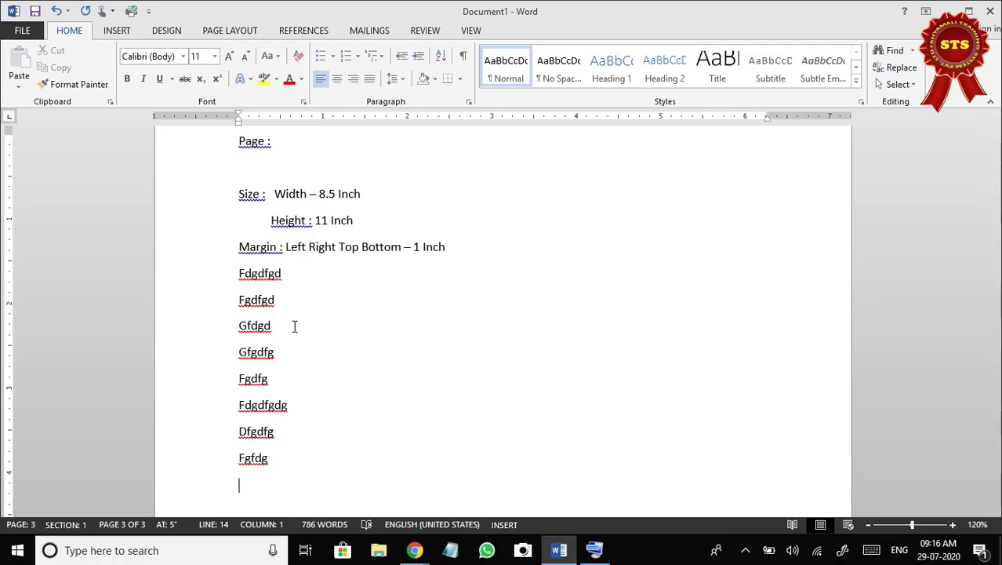
# Continue the filler below "Fgfdg" with one-word lines running from "Sdgfdsfsdf" through "Sdfsdfsdfdsf".
pyautogui.write('Sdgfdsfsdf Fdsdfs Dfsdf Sdfsd Fsdf Sdfsd Fsdfsd Fdsfsdf sdfdsf')
pyautogui.press('Return')
pyautogui.write('sf')
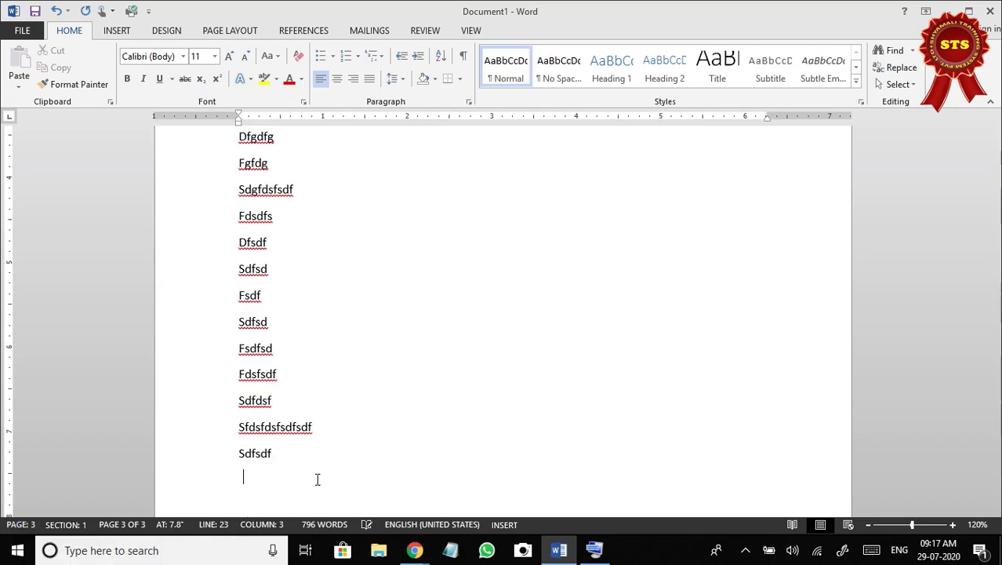
pyautogui.write('sdfsdf')
pyautogui.press('Return')
pyautogui.write('sdfsdfsdfdsf')
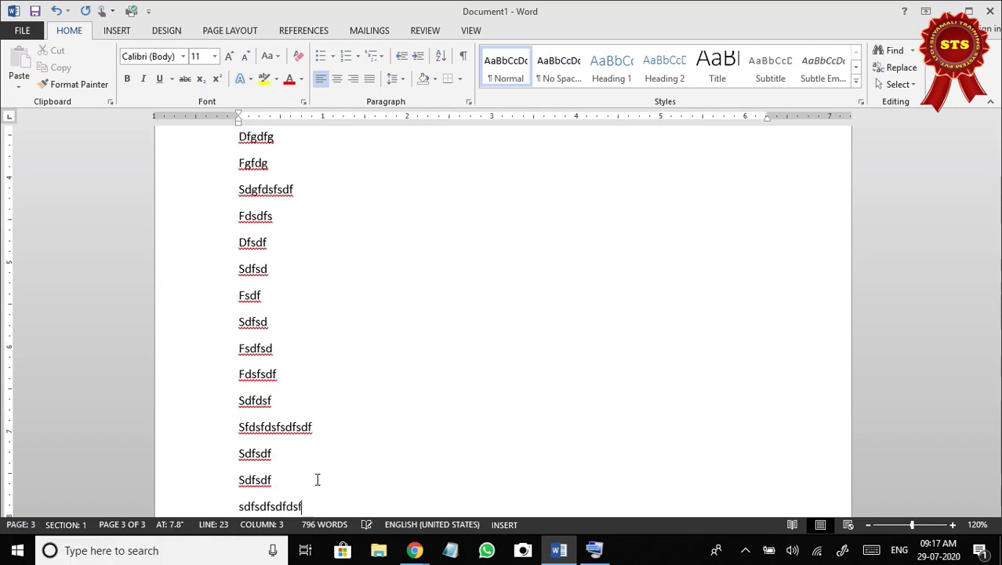
# Add the filler lines "Dsfdsfdsfsdfsd", "Dfdsfsdfs" and "Fdffsdf" below the last line.
pyautogui.press('Return')
pyautogui.write('dsfdsfdsfsfdsd')
pyautogui.press('Return')
pyautogui.write('dfdsfsdfs')
pyautogui.press('Return')
pyautogui.write('fdffsc')
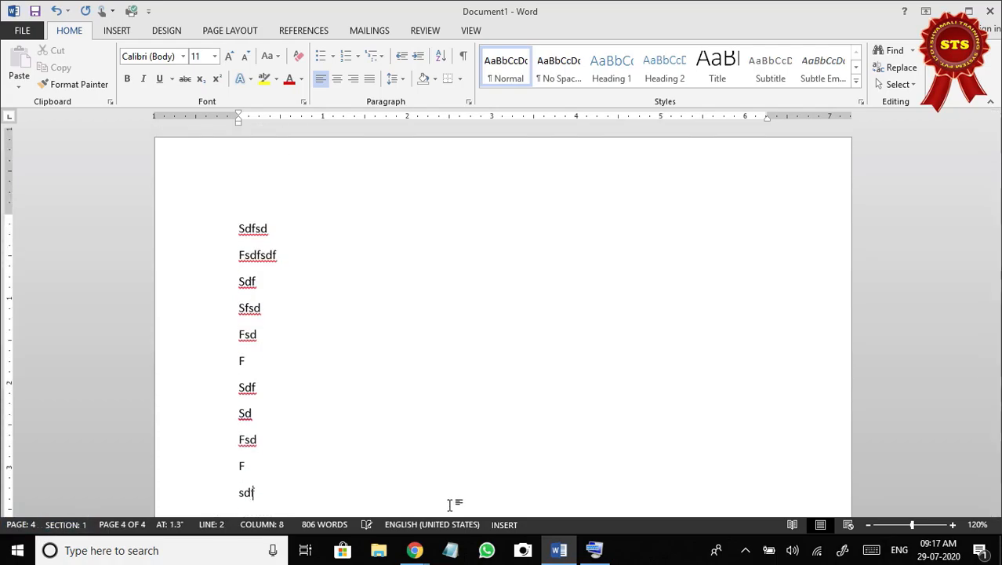
# Keep adding short one-word filler lines such as "Sdf", "Fsd" and "F" until the text runs onto page 6.
pyautogui.write('sdf ds fsd f sdf ds fsd fsd f sdf sdf sd fsd fsd f sdf sdf sdf sd fsd fsd f sdf')
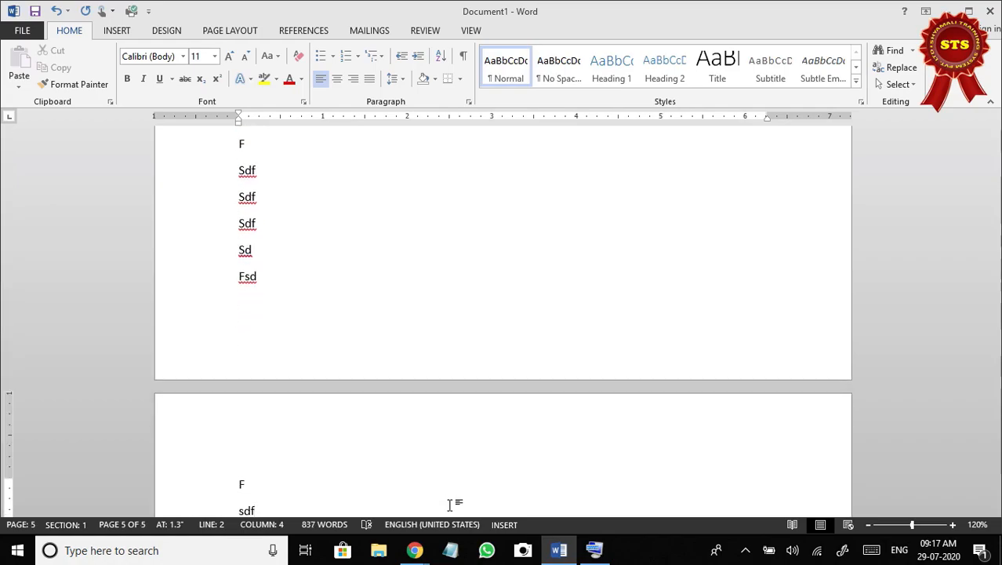
pyautogui.write('sd')
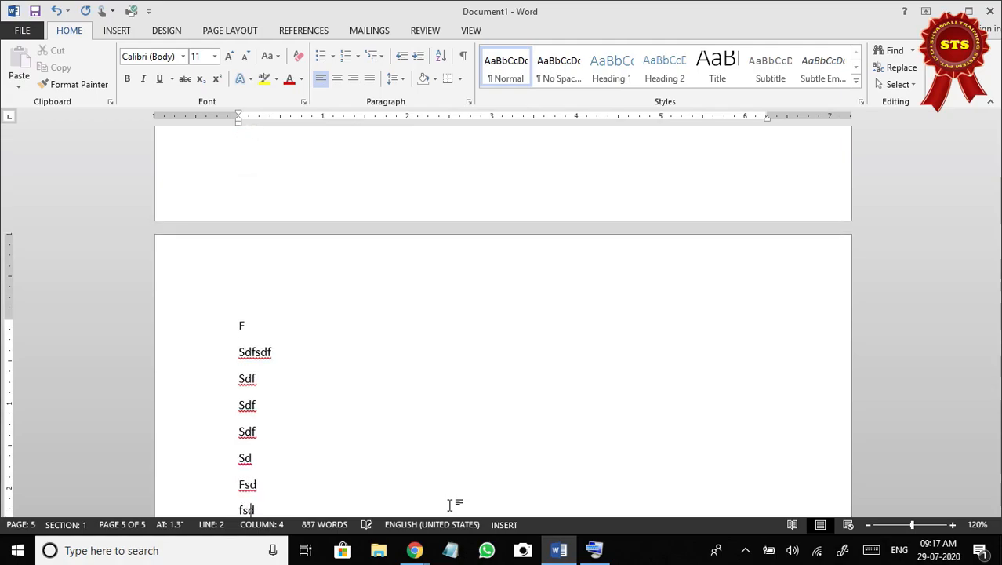
pyautogui.write('f sdf sdf sdf sd fsd fsd fsd f sdf sdf sd fsd dsf sdf sdf sdf sd fds f sdf sdf sd fsd fs f dsf sf sf s')
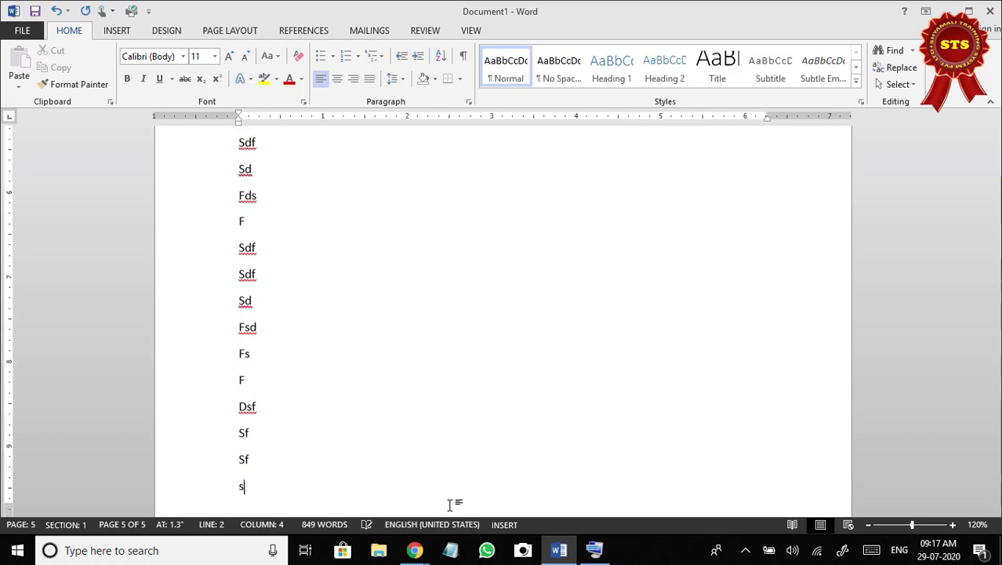
pyautogui.write(' fsd f')
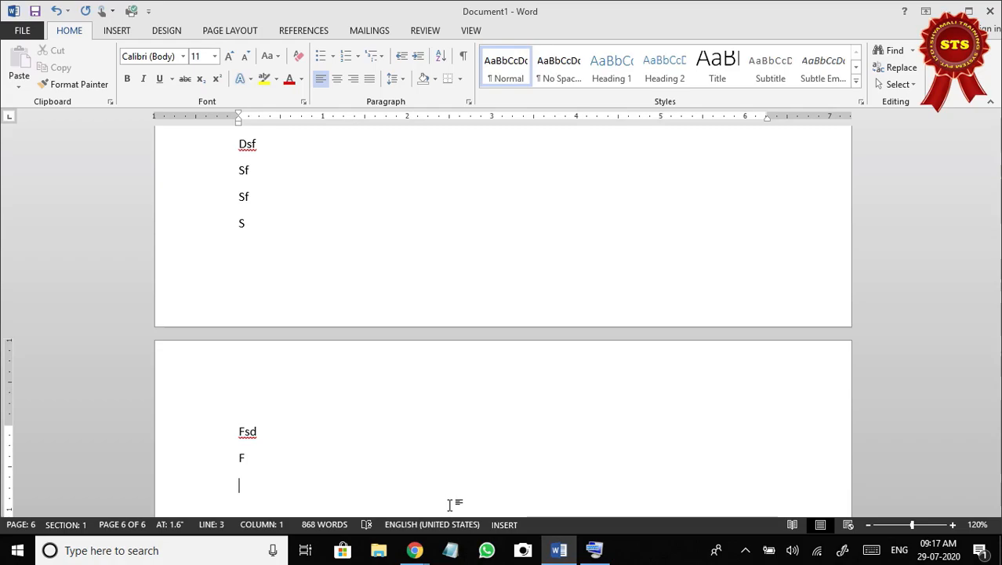
# Write the question "How many page we can take in Ms-Word?" with options 99, 199, 999, Unlimited, and the note "(page count depends on your computer memory )".
pyautogui.press('BackSpace')
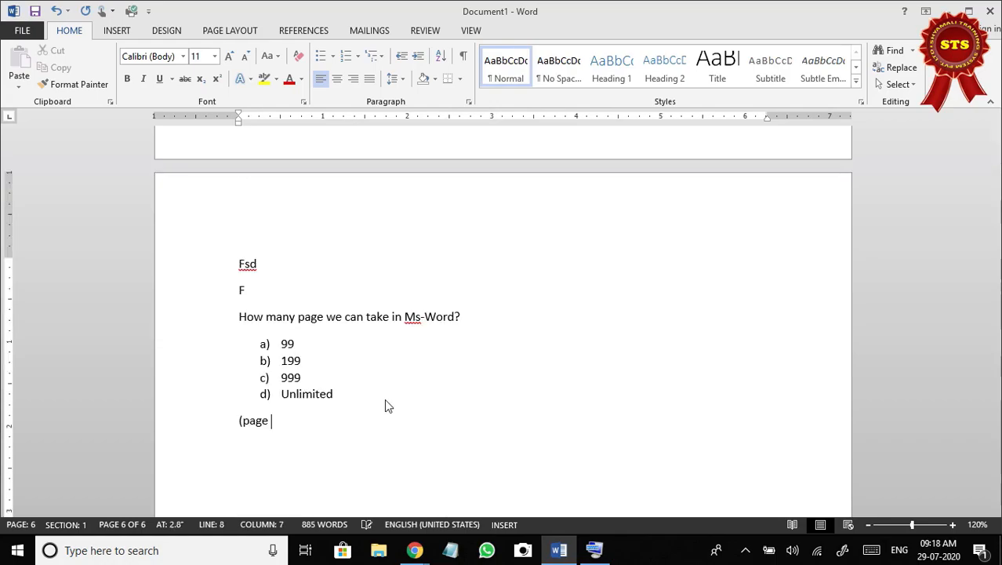
pyautogui.write('count depents on you')
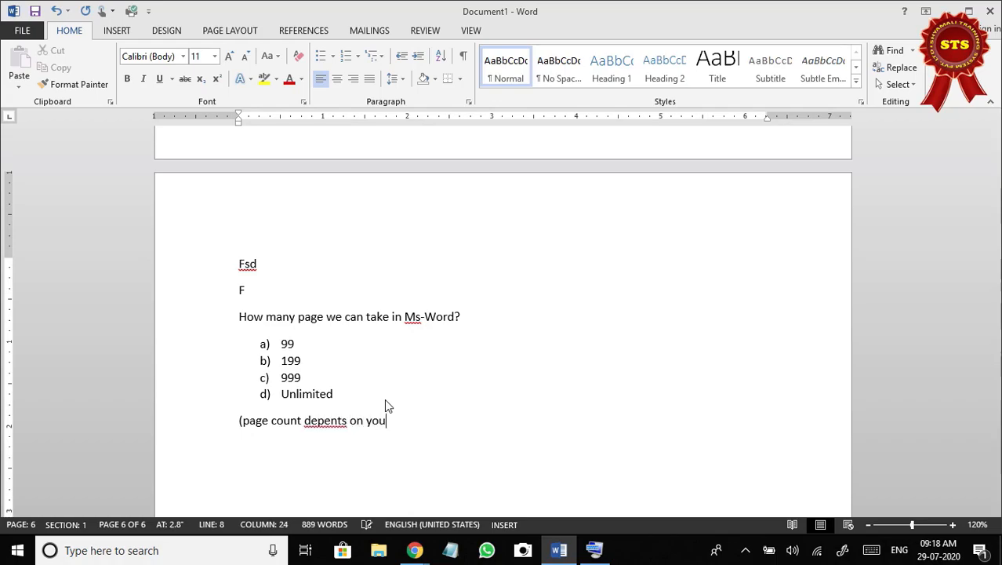
pyautogui.write('r compute')
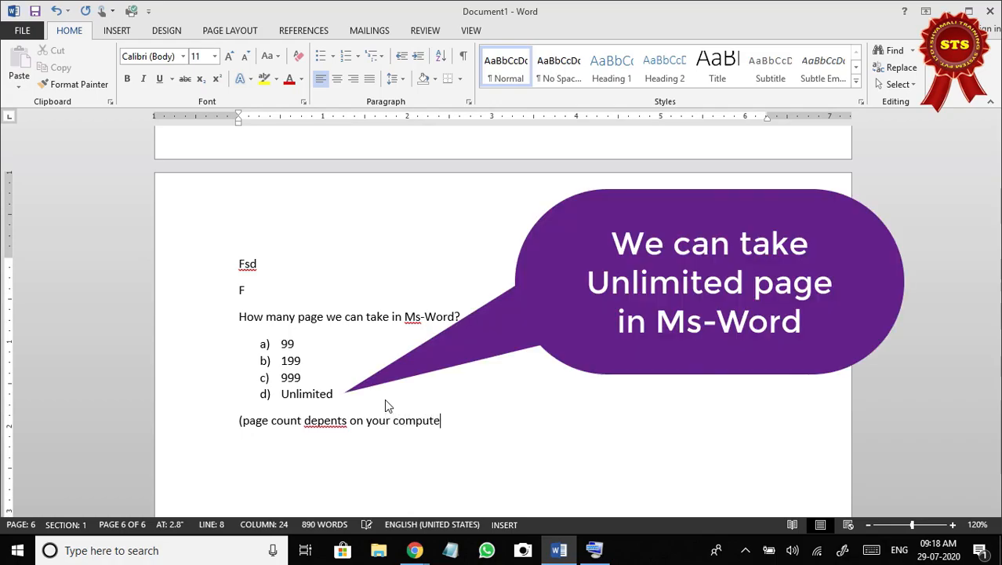
pyautogui.write('r memory )')
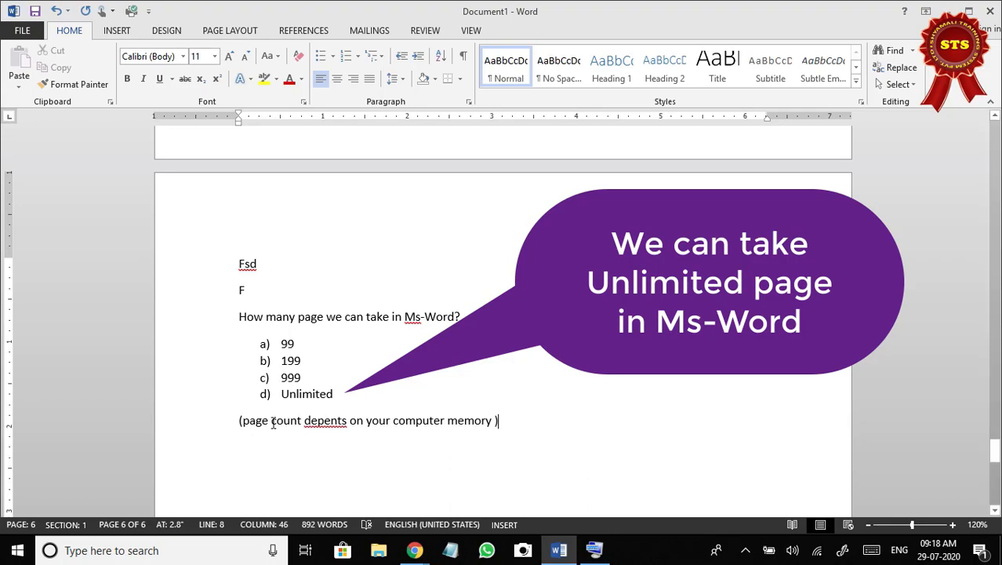
pyautogui.rightClick(319, 420)
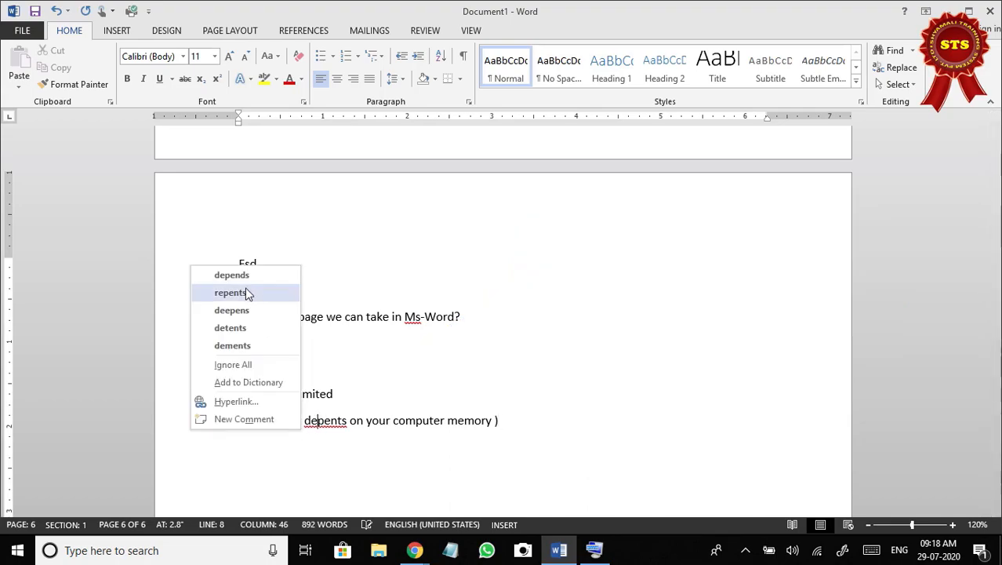
pyautogui.click(246, 275)
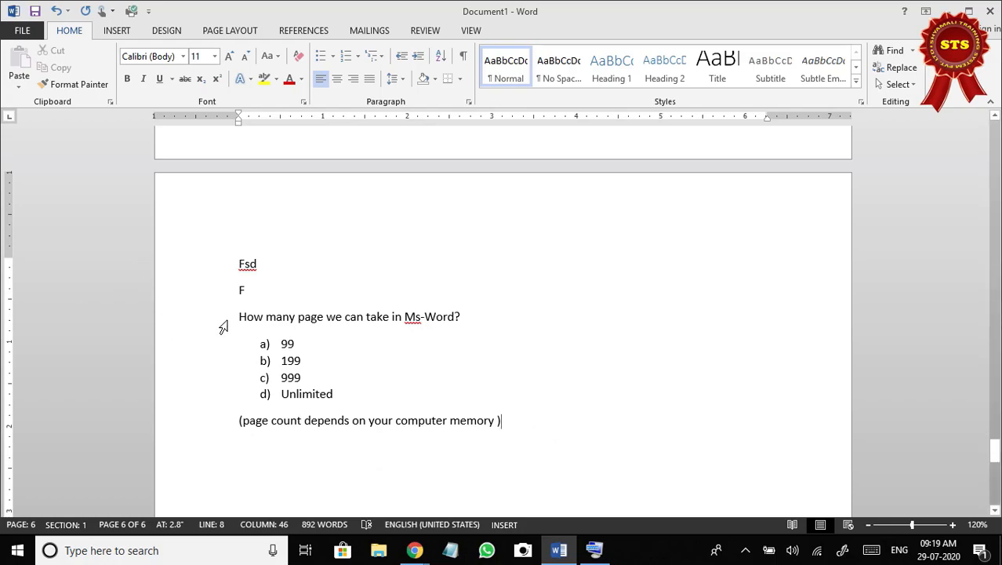
# Make answer option d) "Unlimited" bold in the lettered list under the Ms-Word page question.
pyautogui.moveTo(232, 315); pyautogui.dragTo(357, 405)
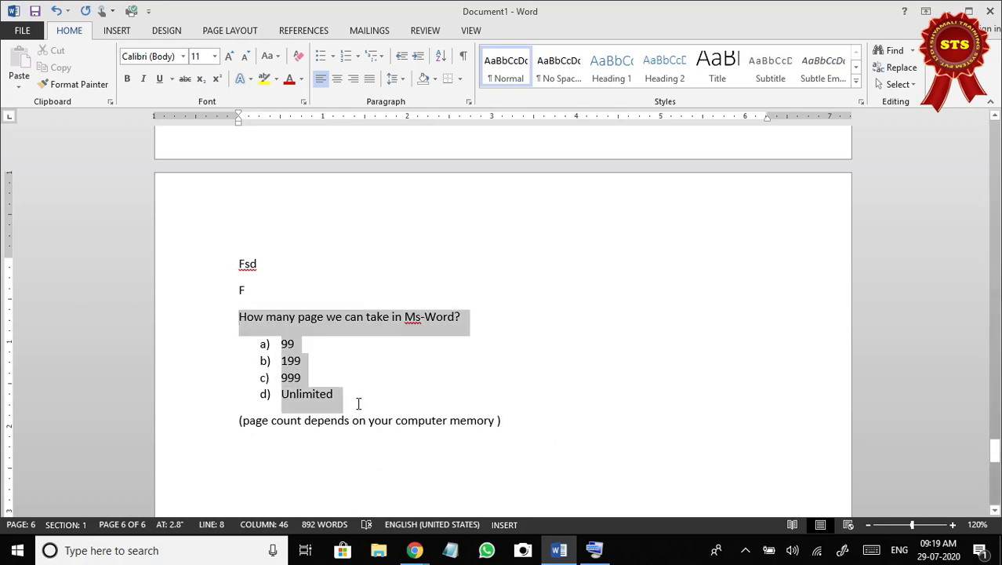
pyautogui.click(348, 399)
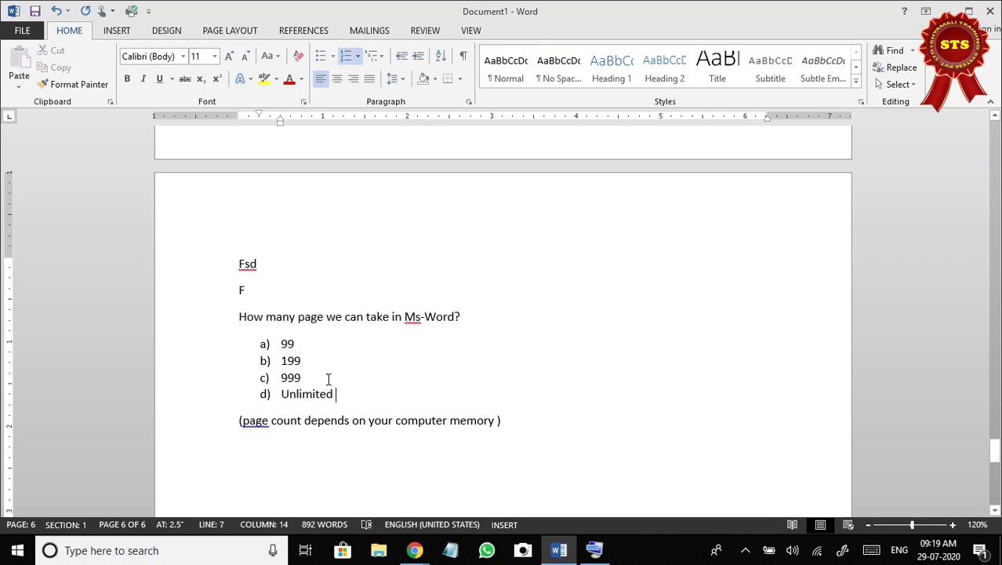
pyautogui.moveTo(285, 343); pyautogui.dragTo(309, 345)
pyautogui.click(343, 396)
pyautogui.moveTo(281, 393); pyautogui.dragTo(341, 394)
pyautogui.click(335, 396)
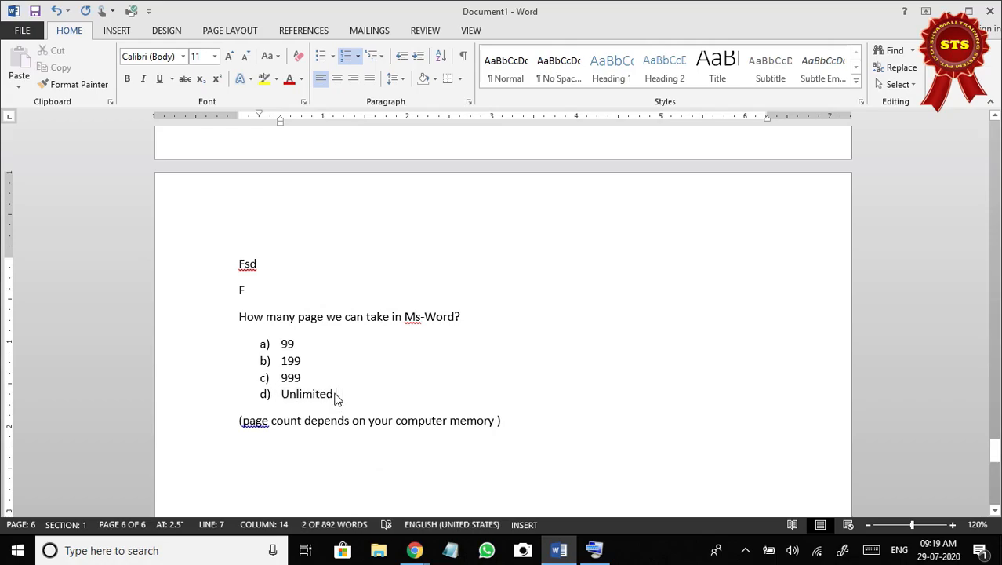
pyautogui.hotkey('ctrl', 'b')
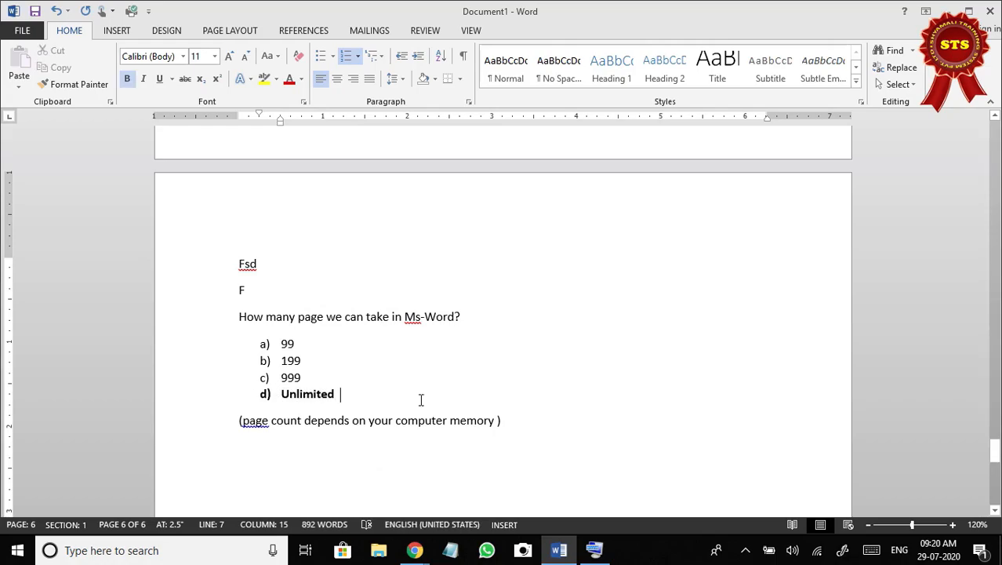
pyautogui.hotkey('ctrl', 'End')
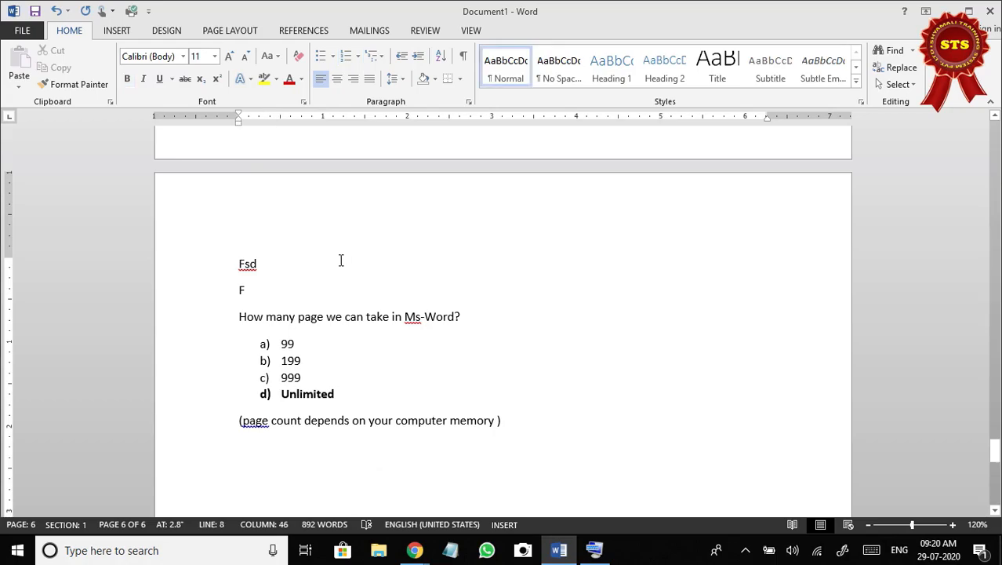
# Create a new blank document and preview both open document windows, returning to the new one.
pyautogui.scroll(1, 306, 239)
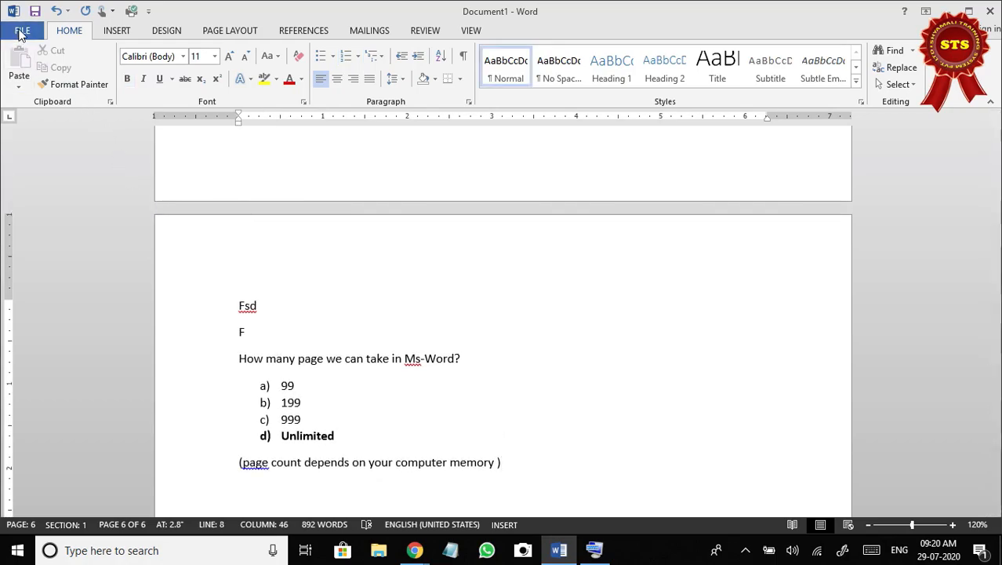
pyautogui.click(22, 31)
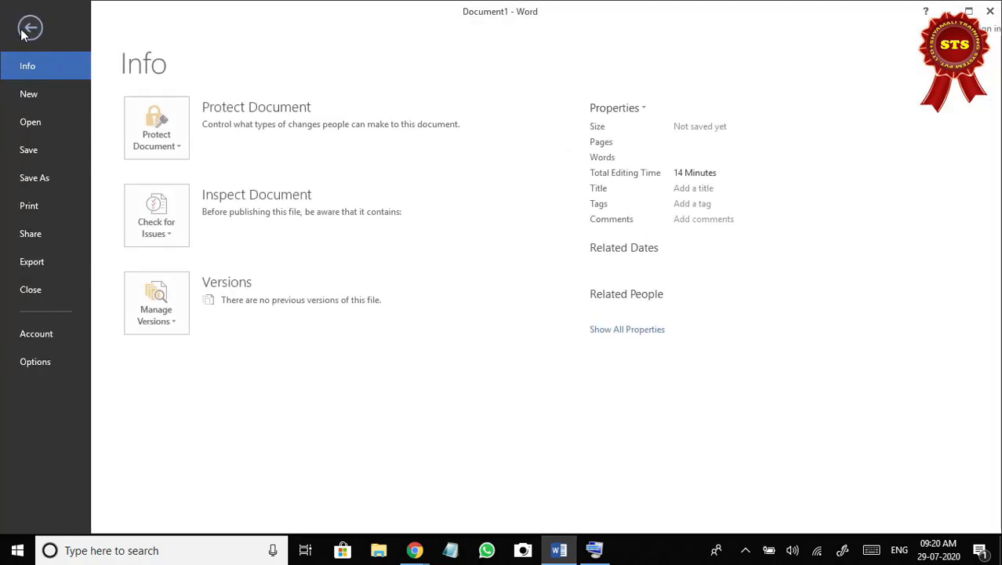
pyautogui.click(43, 96)
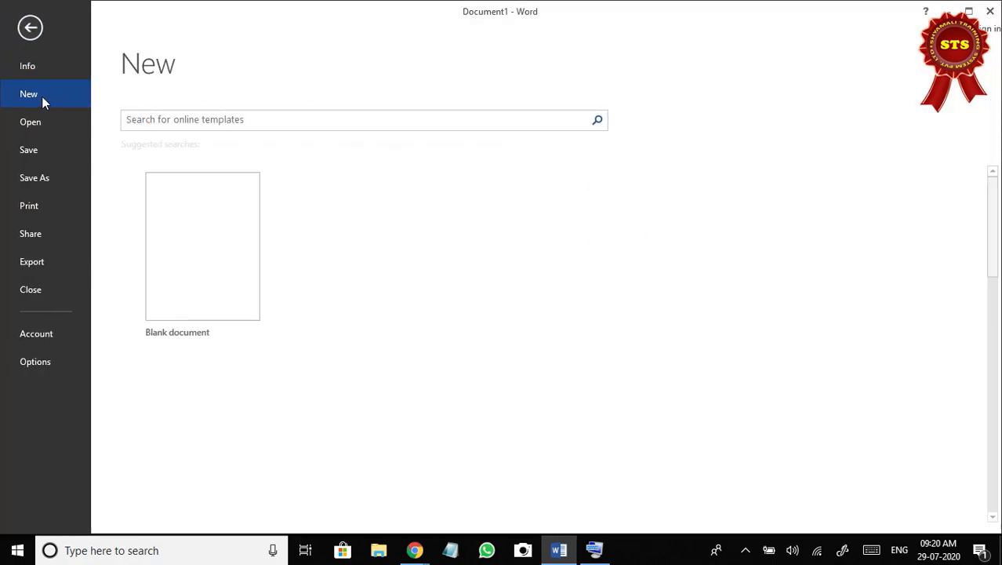
pyautogui.click(205, 248)
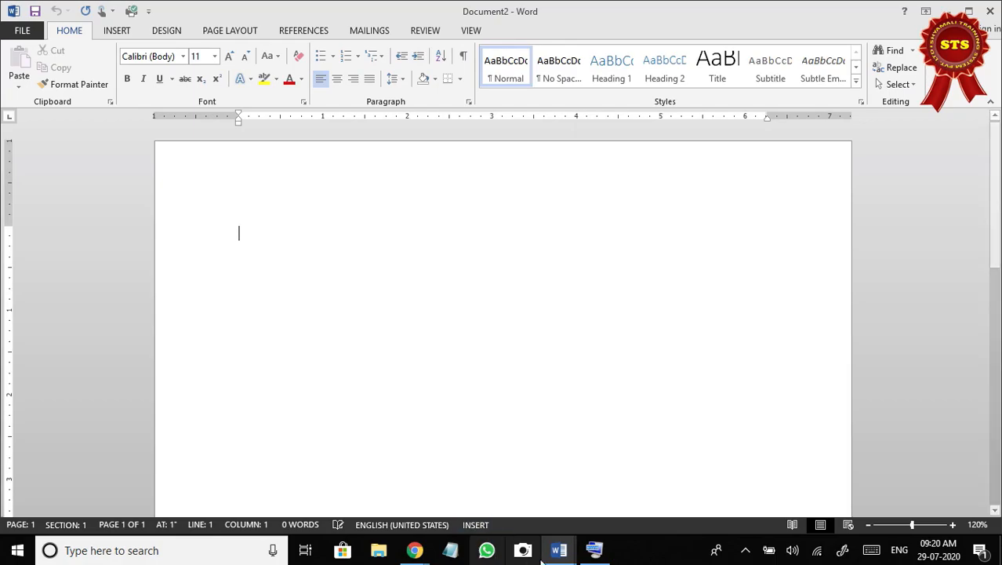
pyautogui.moveTo(547, 543)
pyautogui.click(514, 502)
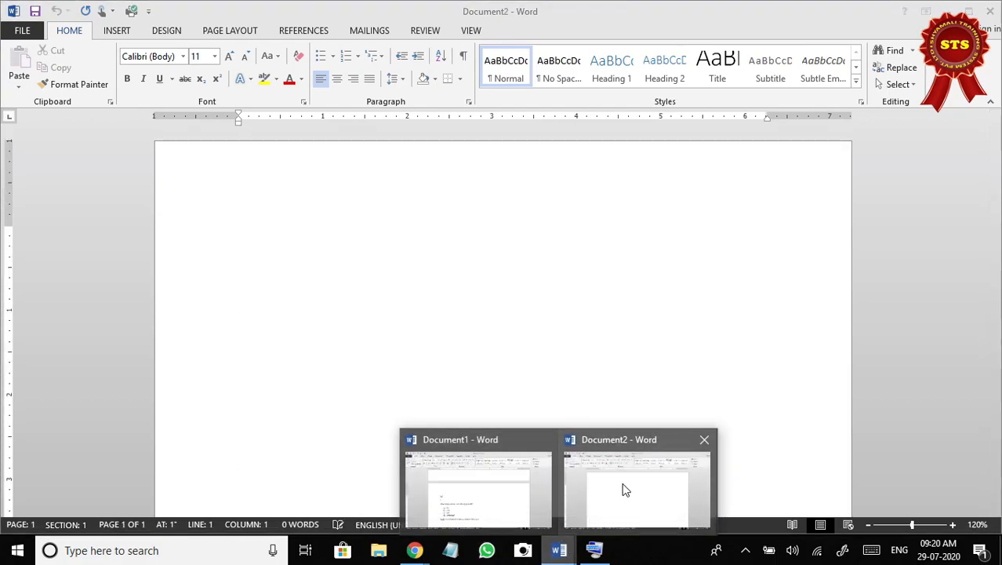
pyautogui.click(620, 487)
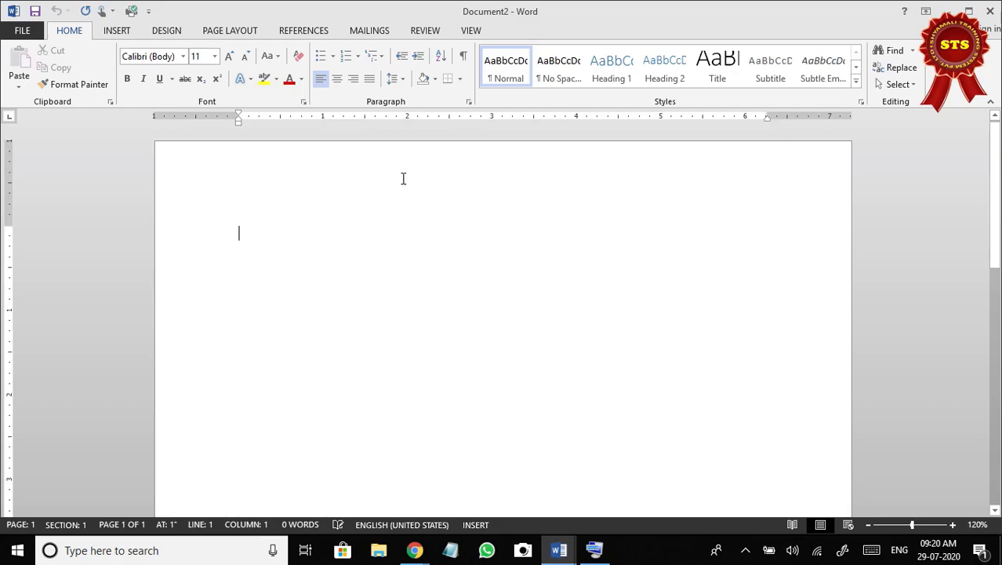
# Create another blank document and enter the heading "Districts of Bihar" on its first line.
pyautogui.click(22, 30)
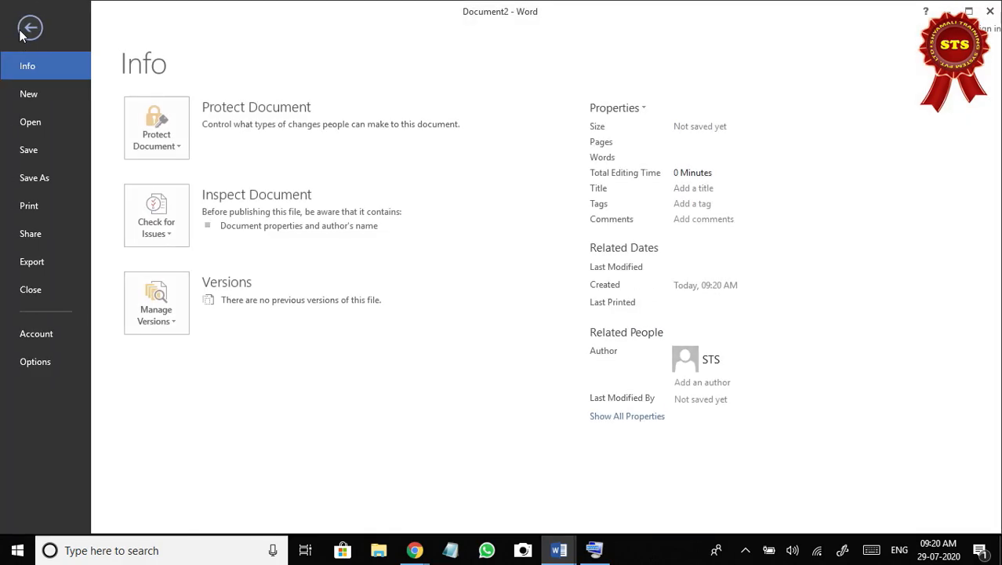
pyautogui.click(33, 95)
pyautogui.click(192, 240)
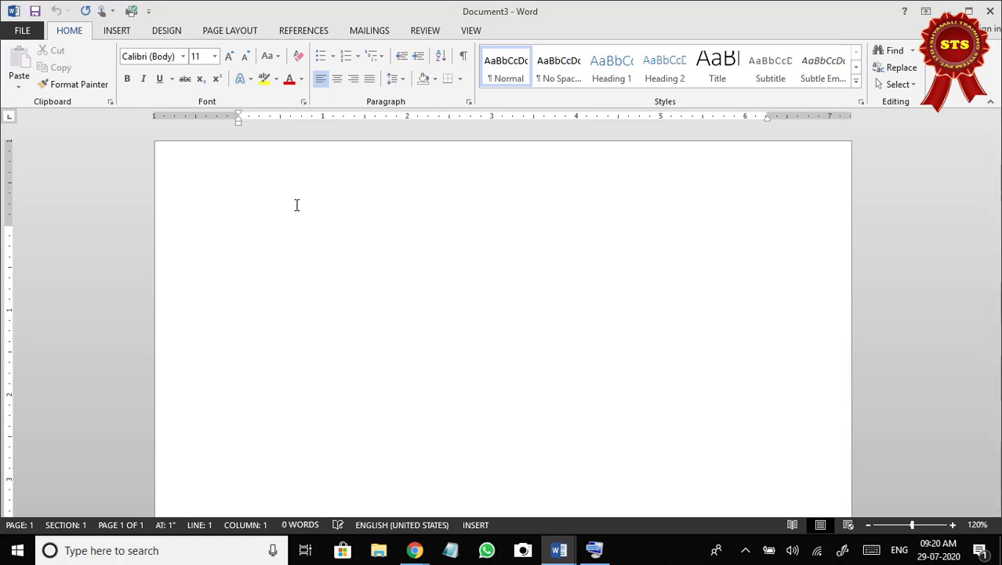
pyautogui.write('Districts of Bihar')
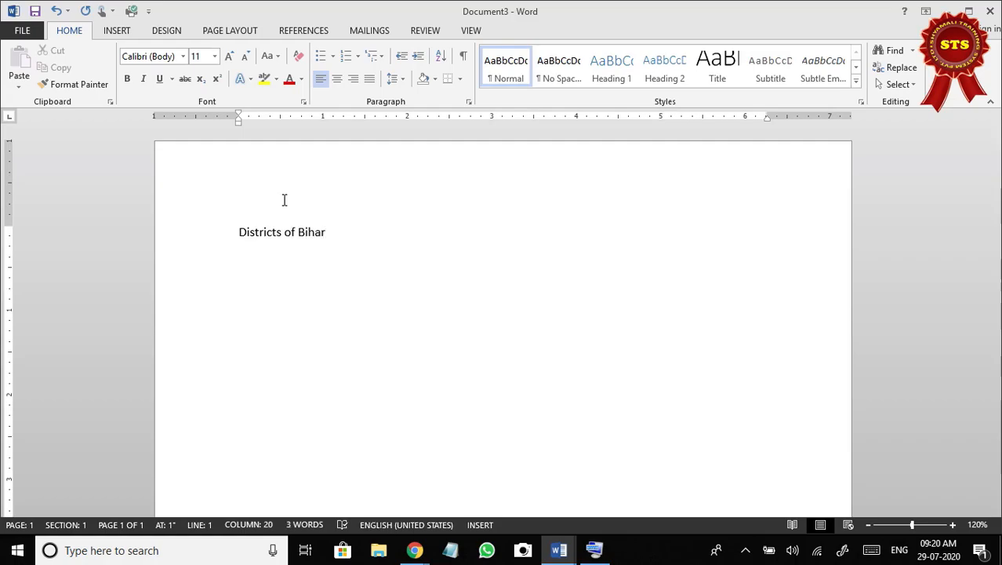
# Format the "Districts of Bihar" heading as centered, bold, red text with font size 18.
pyautogui.moveTo(236, 231); pyautogui.dragTo(336, 234)
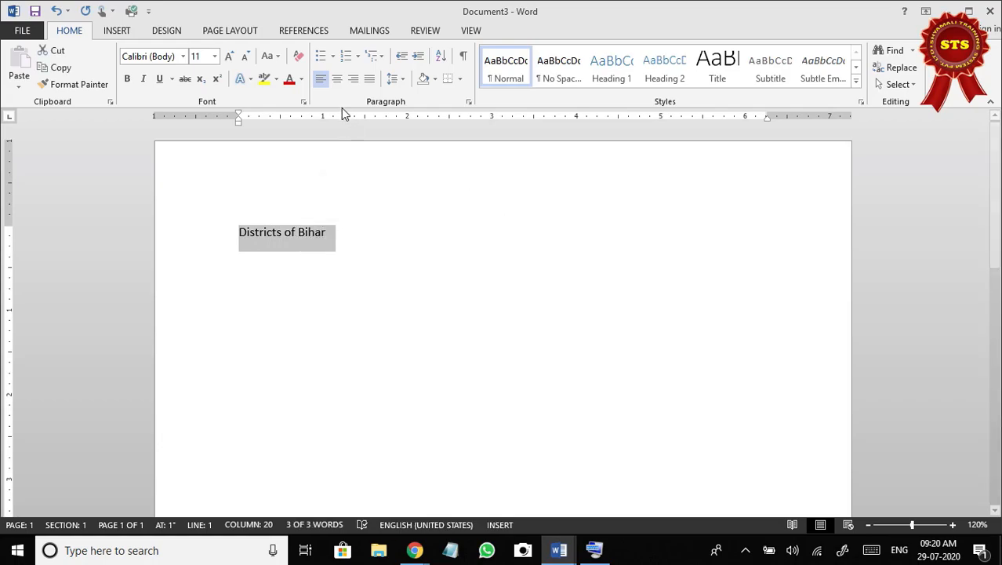
pyautogui.click(336, 82)
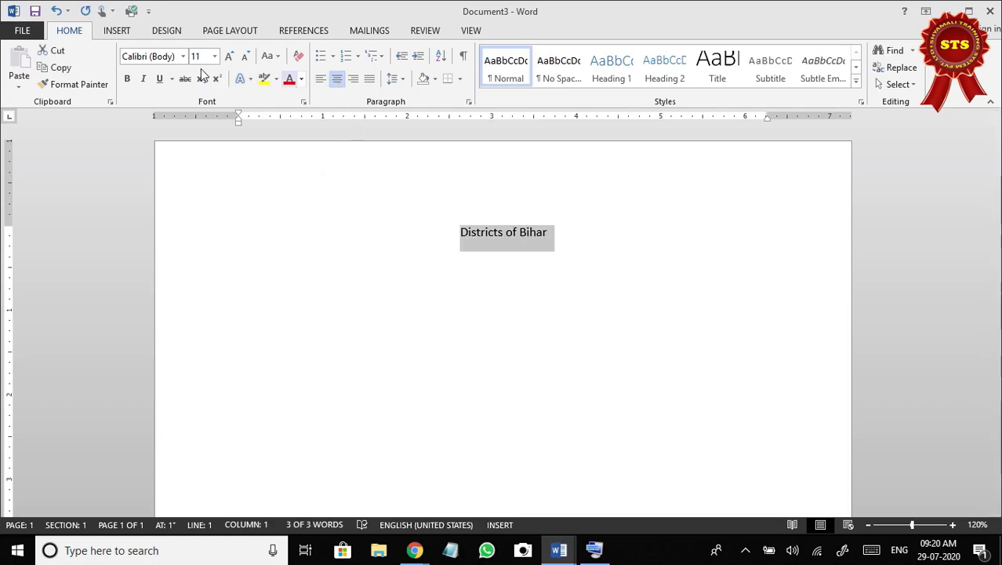
pyautogui.click(127, 79)
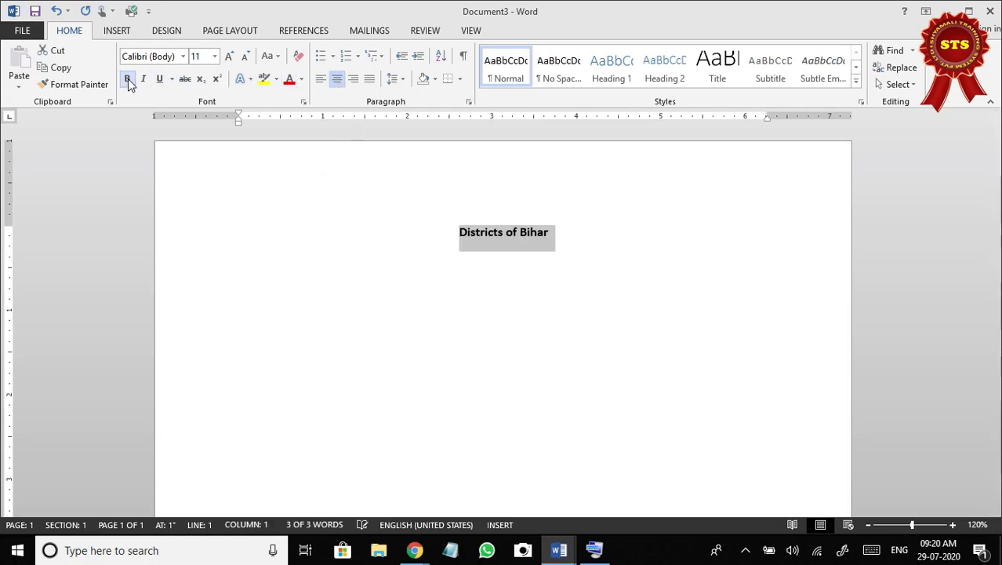
pyautogui.click(288, 79)
pyautogui.click(230, 58)
pyautogui.click(230, 58)
pyautogui.click(230, 59)
pyautogui.click(230, 59)
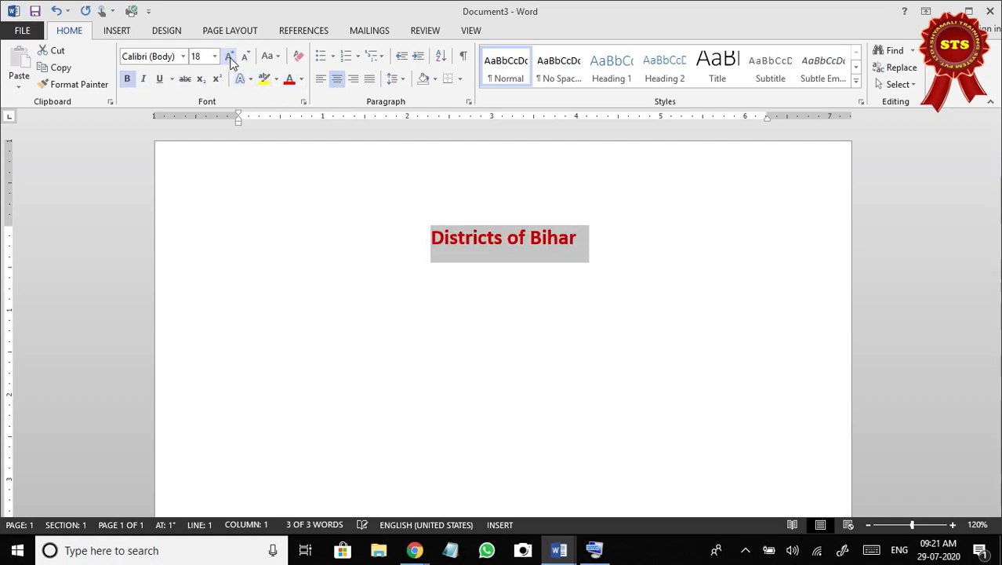
# Start a new empty line below the "Districts of Bihar" heading.
pyautogui.click(617, 241)
pyautogui.press('Return')
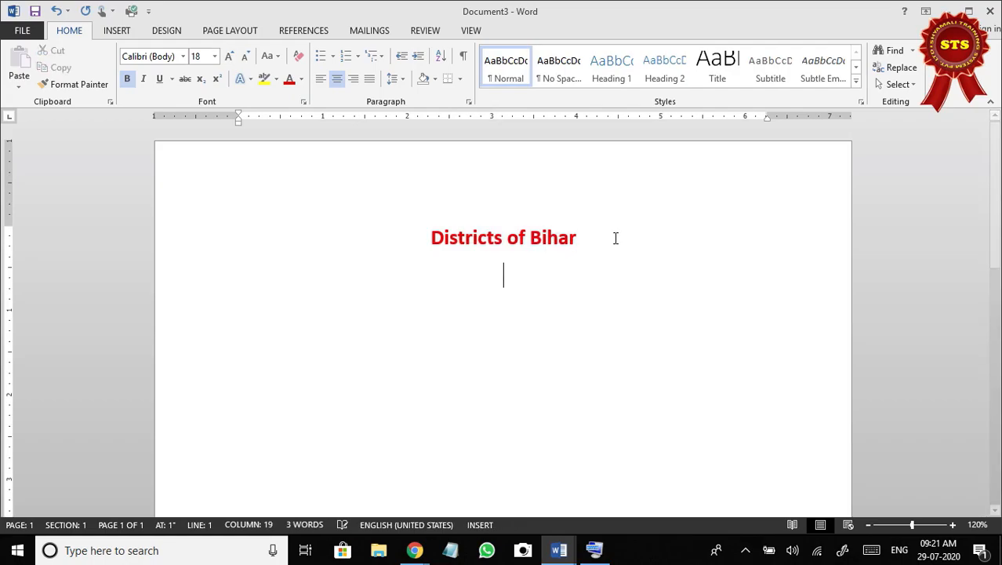
pyautogui.click(612, 235)
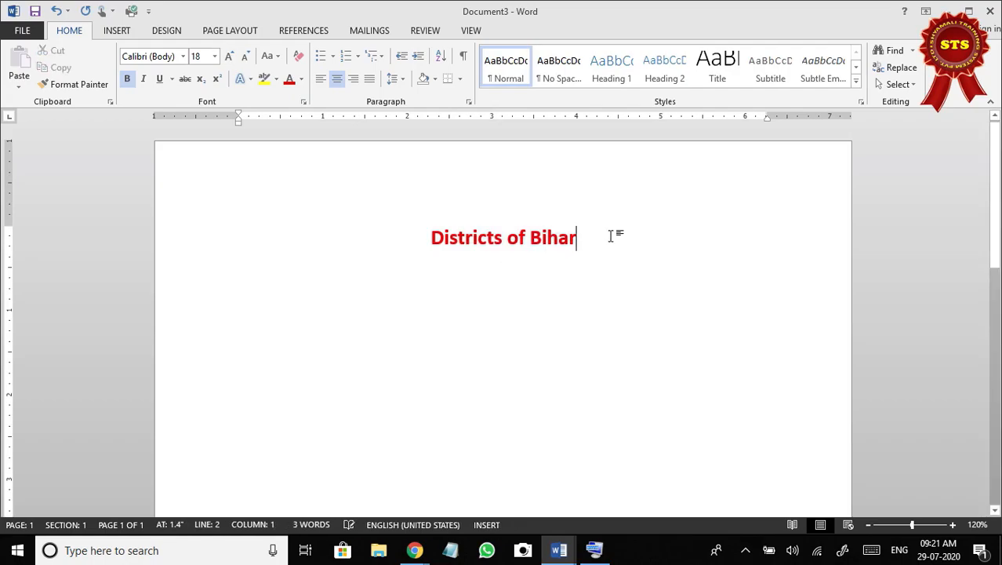
pyautogui.moveTo(429, 240); pyautogui.dragTo(574, 222)
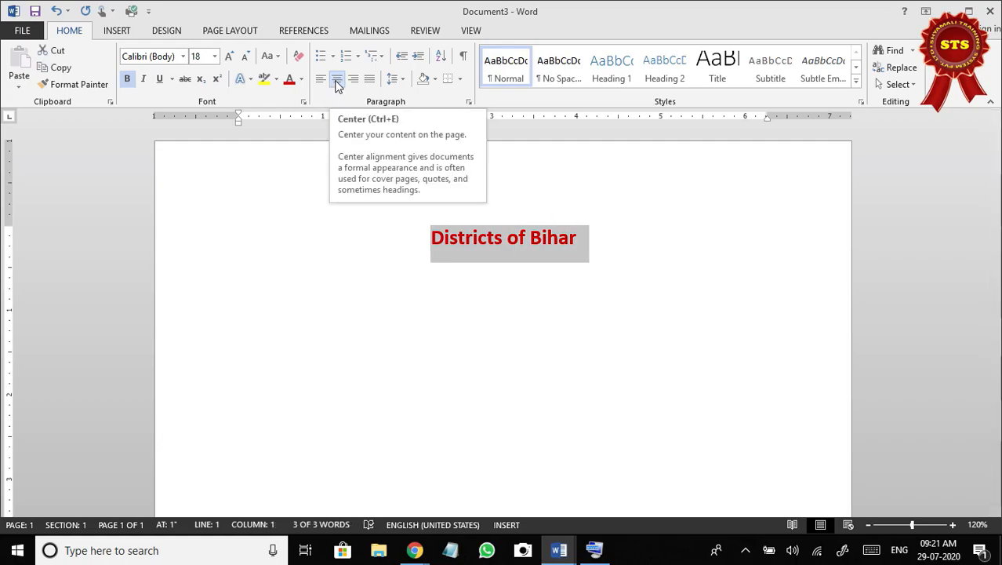
pyautogui.click(594, 235)
pyautogui.press('Return')
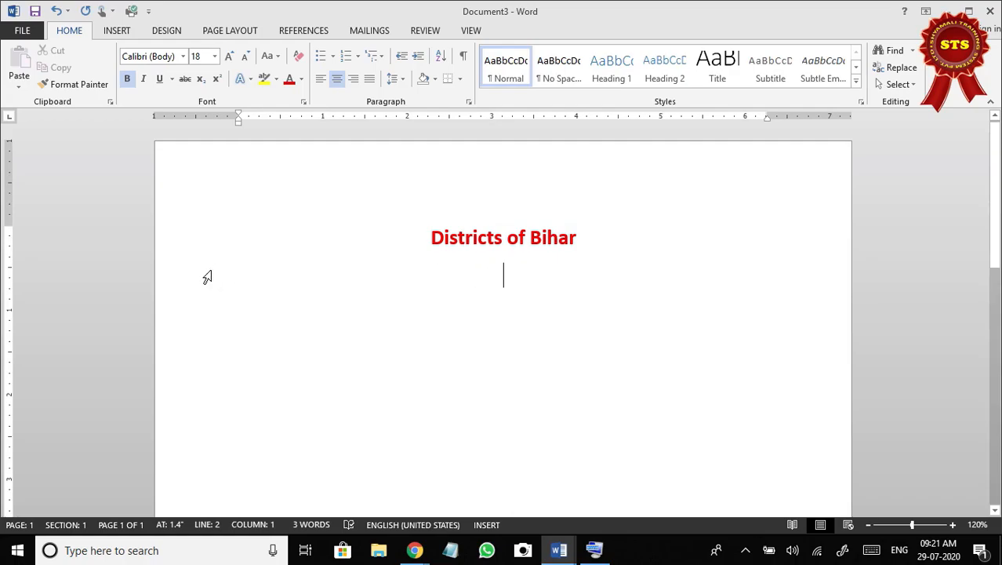
# Enter left-aligned sample text "Fgh fhfgh" on the line below the "Districts of Bihar" heading and clear all its formatting.
pyautogui.click(321, 79)
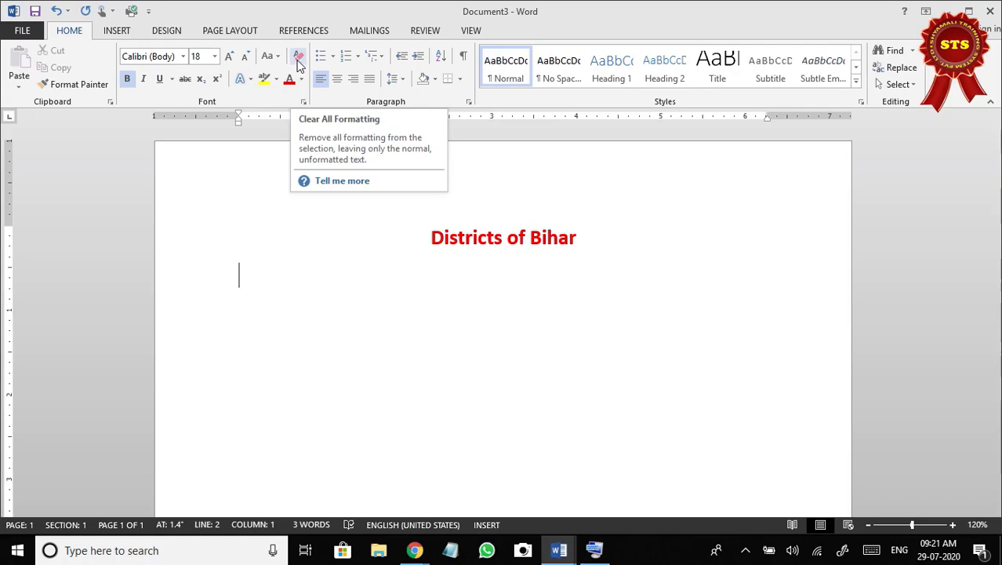
pyautogui.write('fg')
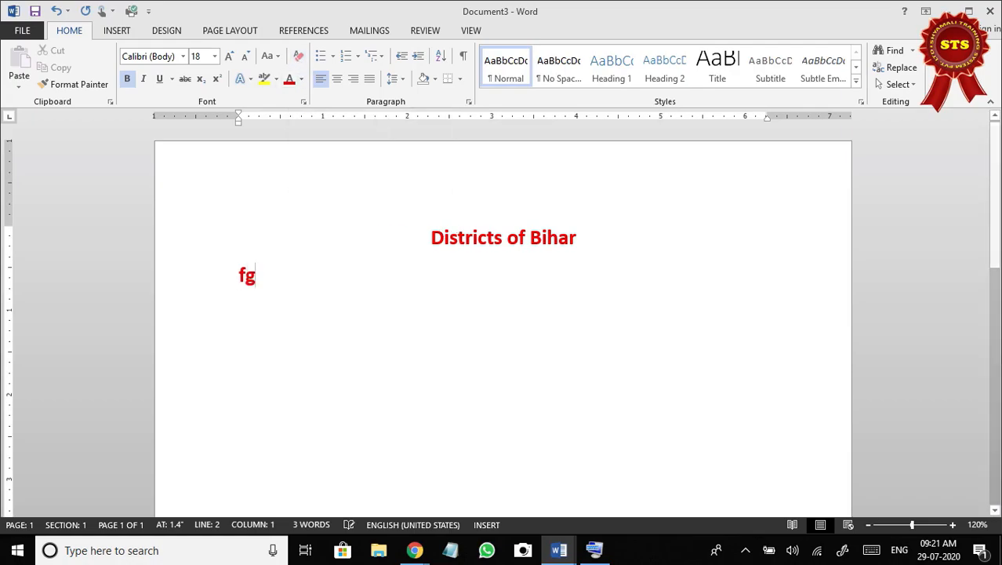
pyautogui.write('h fhfgh')
pyautogui.moveTo(330, 276); pyautogui.dragTo(242, 283)
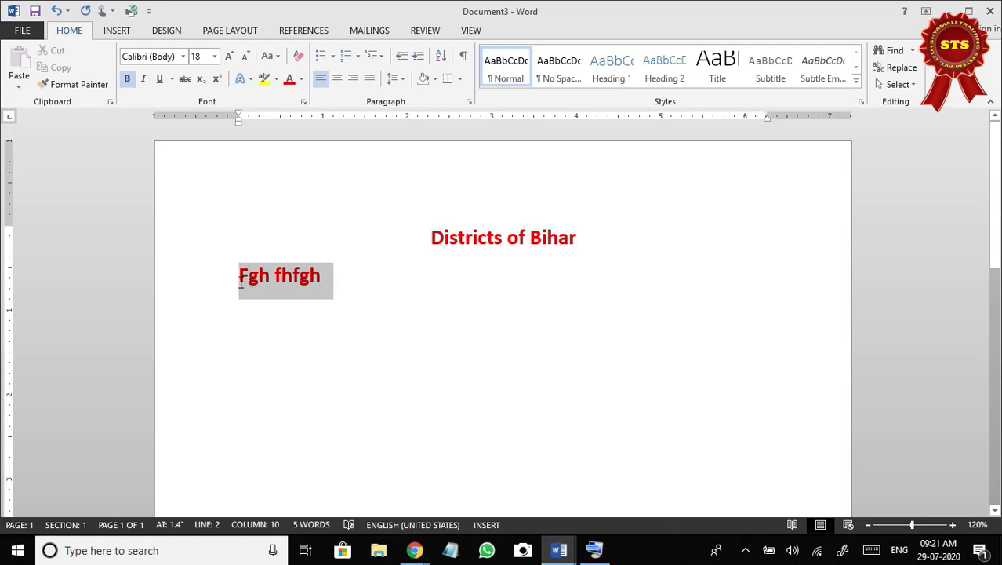
pyautogui.click(299, 55)
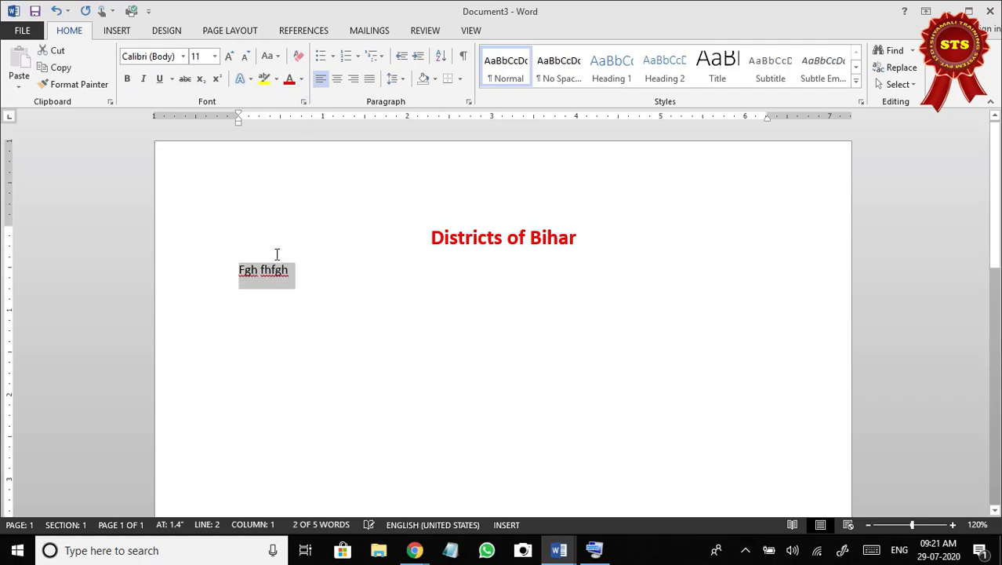
# Replace the sample text below the heading with a paragraph starting "Purnea :" followed by random filler text.
pyautogui.click(291, 271)
pyautogui.moveTo(311, 273); pyautogui.dragTo(250, 273)
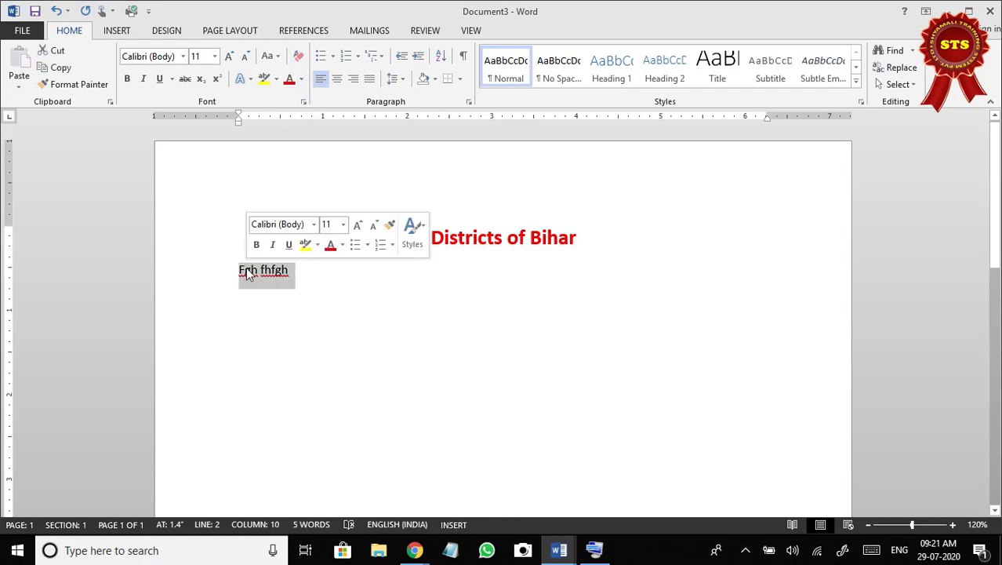
pyautogui.write('Purne')
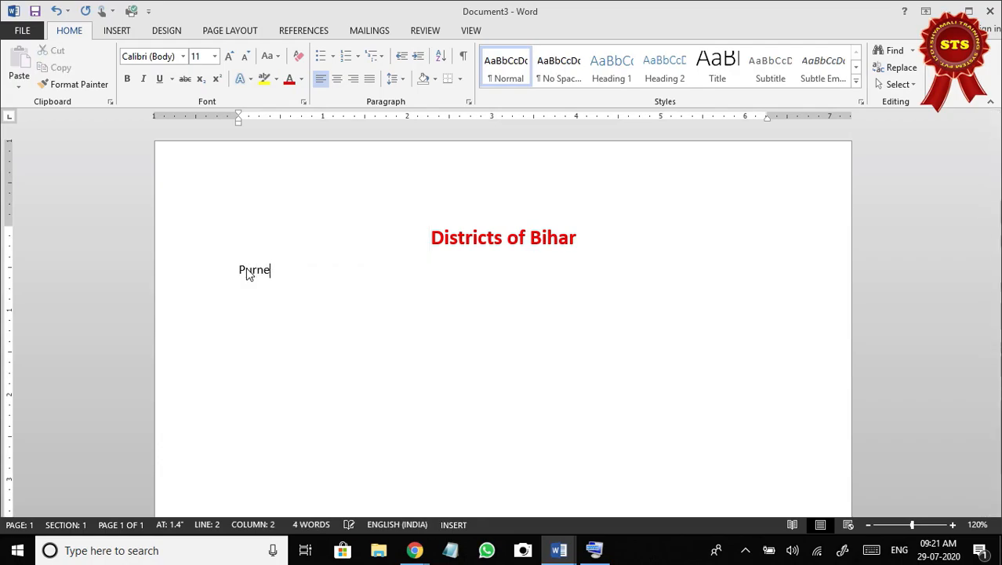
pyautogui.write('a : oi dfguiduoigudf god ufg udoiu giduf gfiou dfiog udoifug oidu g oiudoig udofiug iodf ugoiu dgio udoiu oidfgoiufgu oiu')
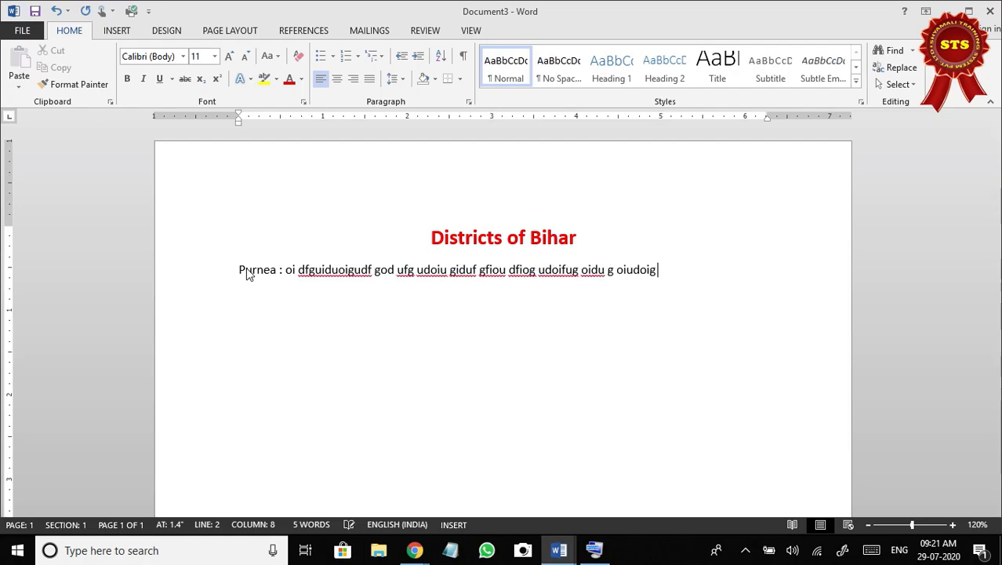
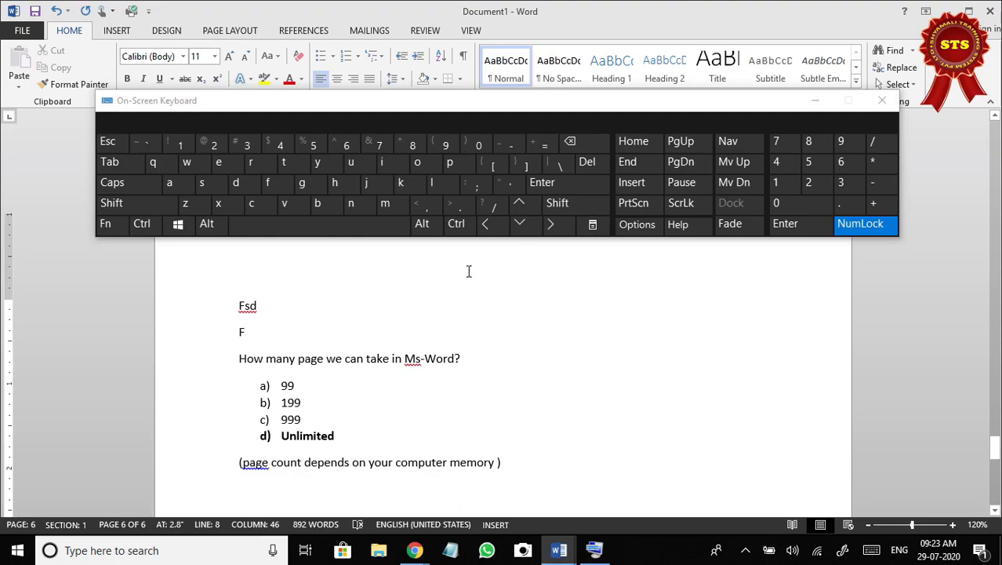
# Switch to the Document3 window and move the on-screen keyboard up so the Purnea paragraph is uncovered.
pyautogui.moveTo(559, 550)
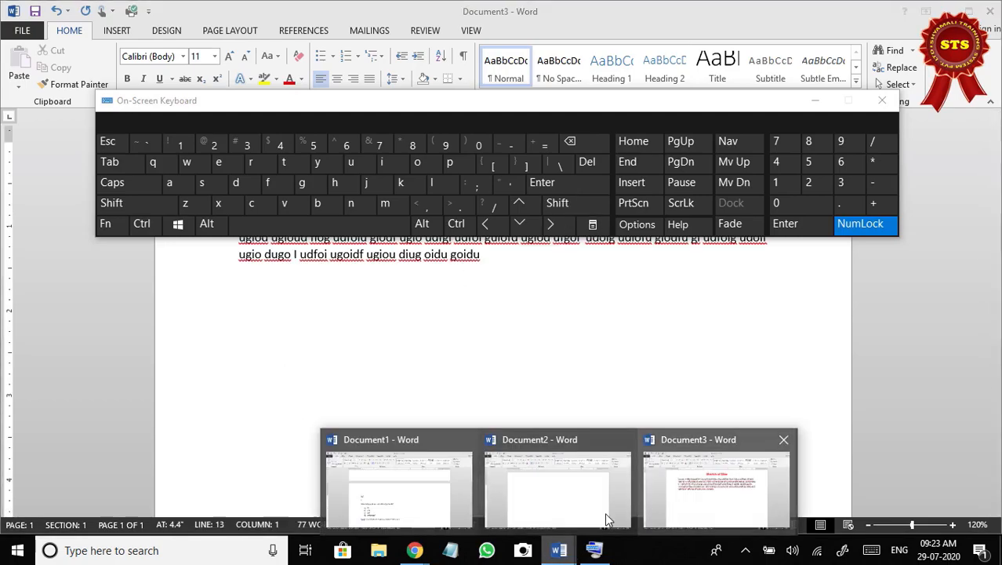
pyautogui.click(696, 511)
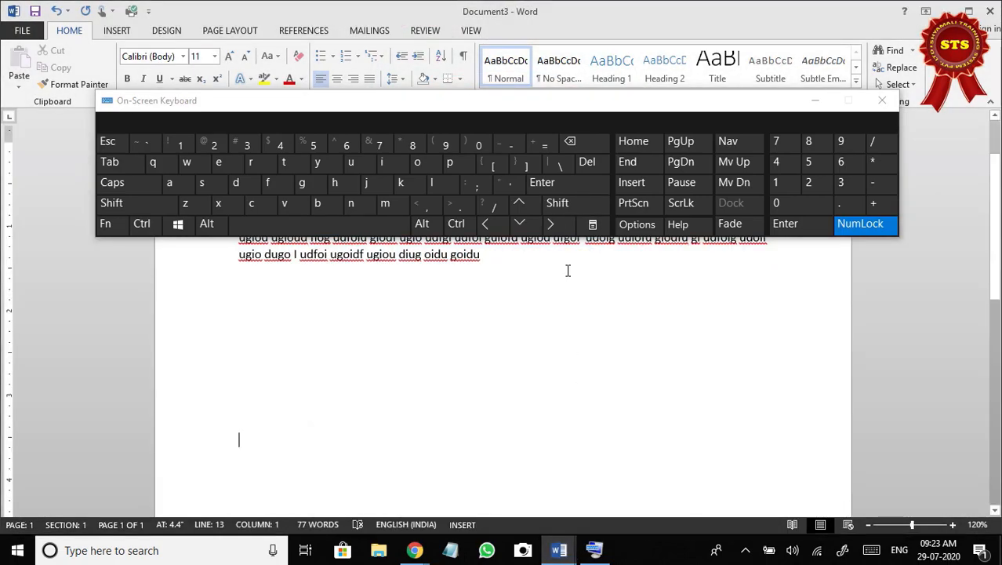
pyautogui.moveTo(586, 104); pyautogui.dragTo(588, 26)
# Add empty lines below the Purnea paragraph until the cursor reaches the first line of page 2.
pyautogui.click(573, 102)
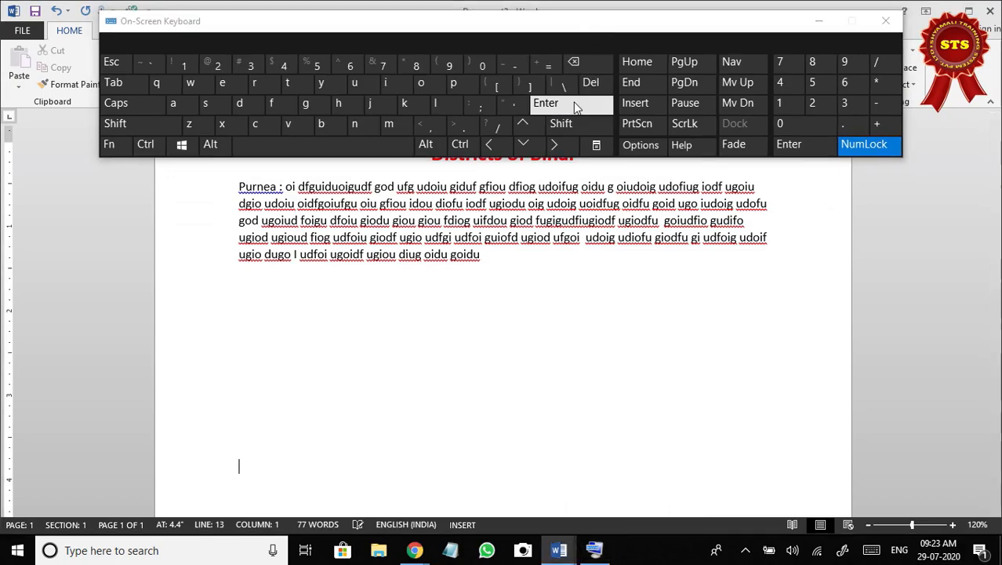
pyautogui.click(573, 101)
pyautogui.click(573, 101)
pyautogui.click(573, 102)
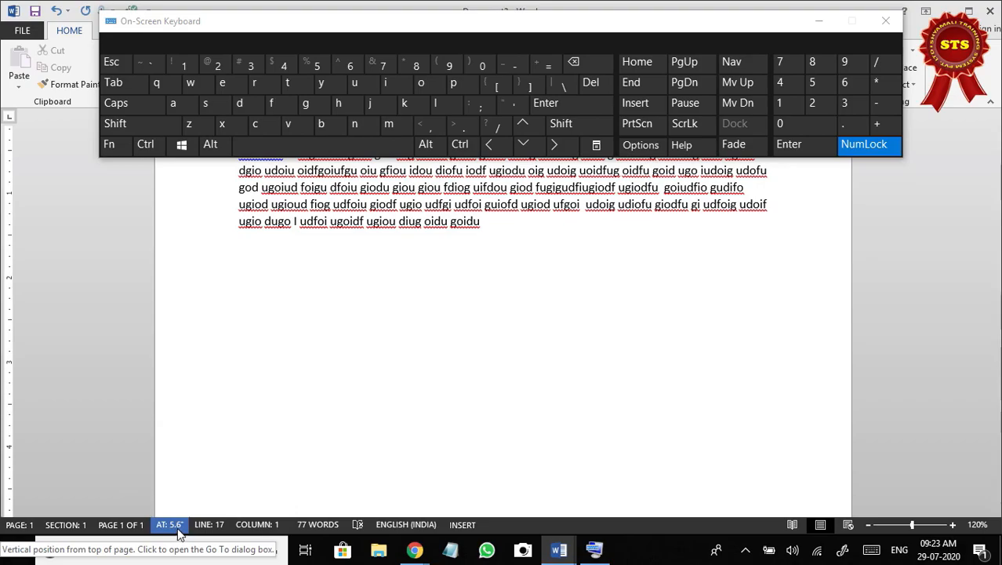
pyautogui.click(593, 107)
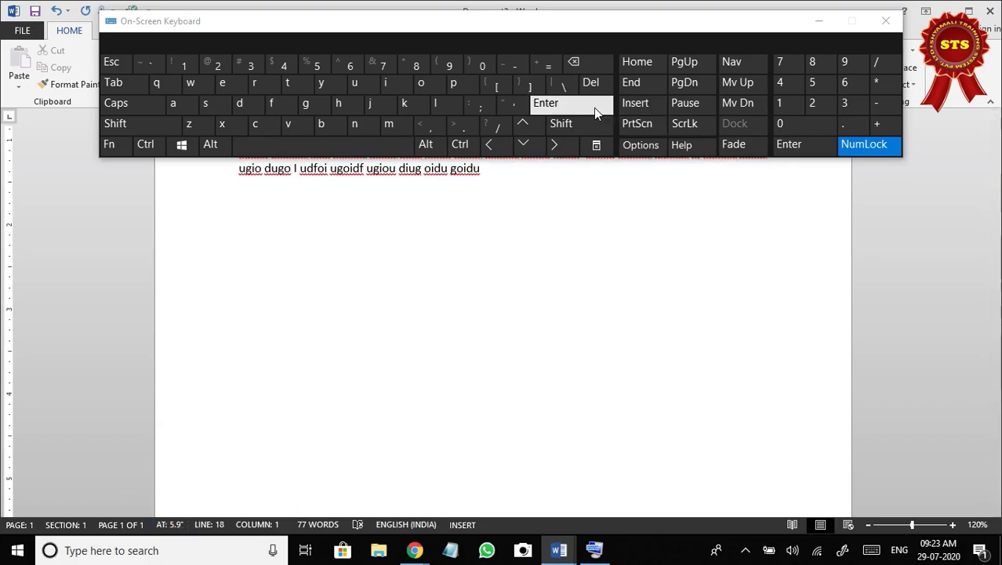
pyautogui.click(594, 107)
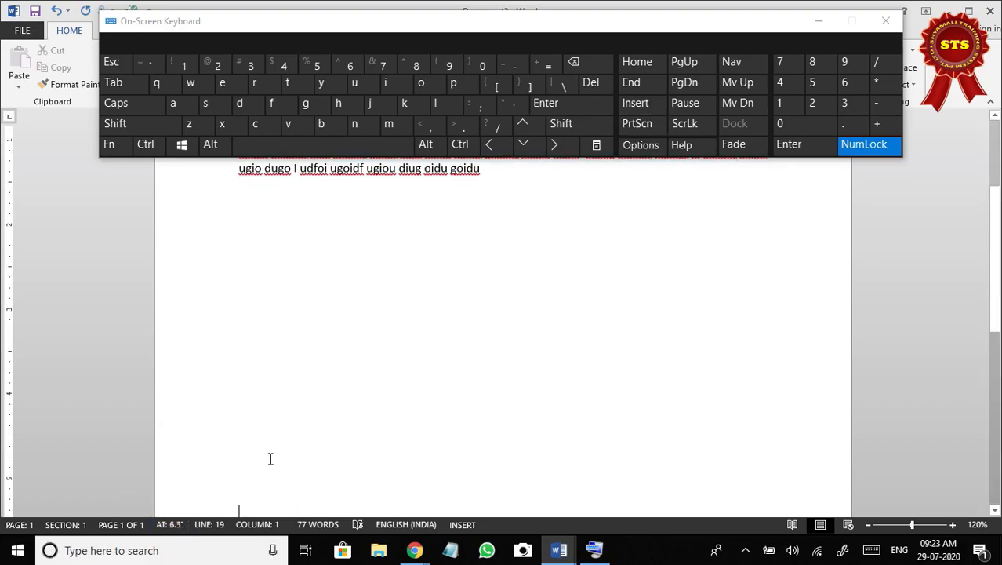
pyautogui.click(564, 106)
pyautogui.click(564, 106)
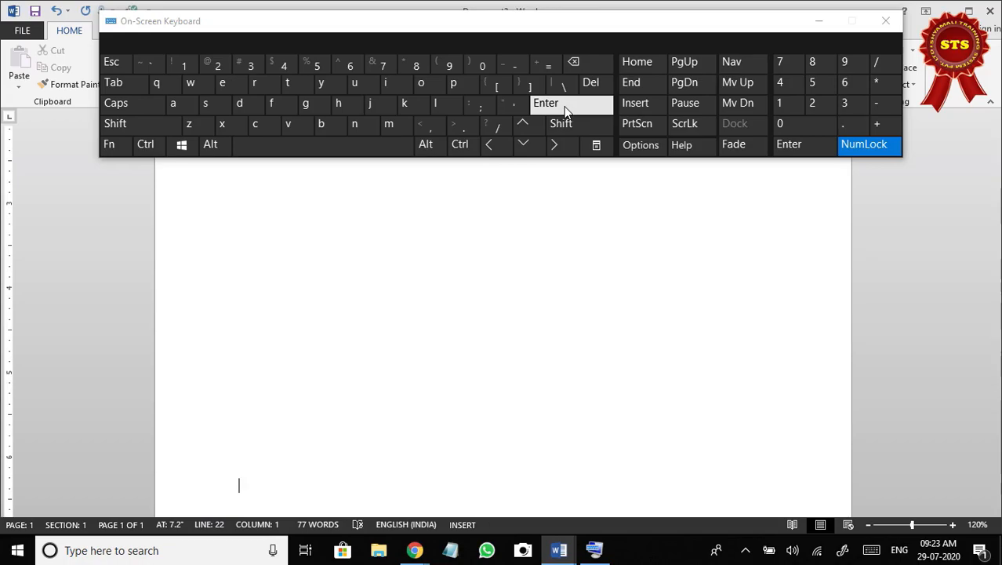
pyautogui.click(565, 107)
pyautogui.click(565, 108)
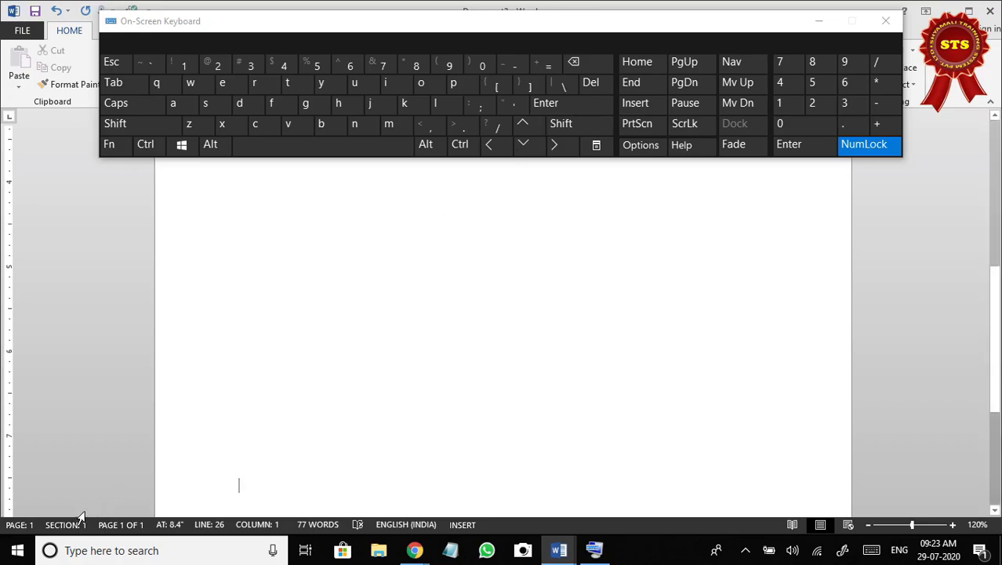
pyautogui.click(567, 104)
pyautogui.click(567, 105)
pyautogui.click(568, 104)
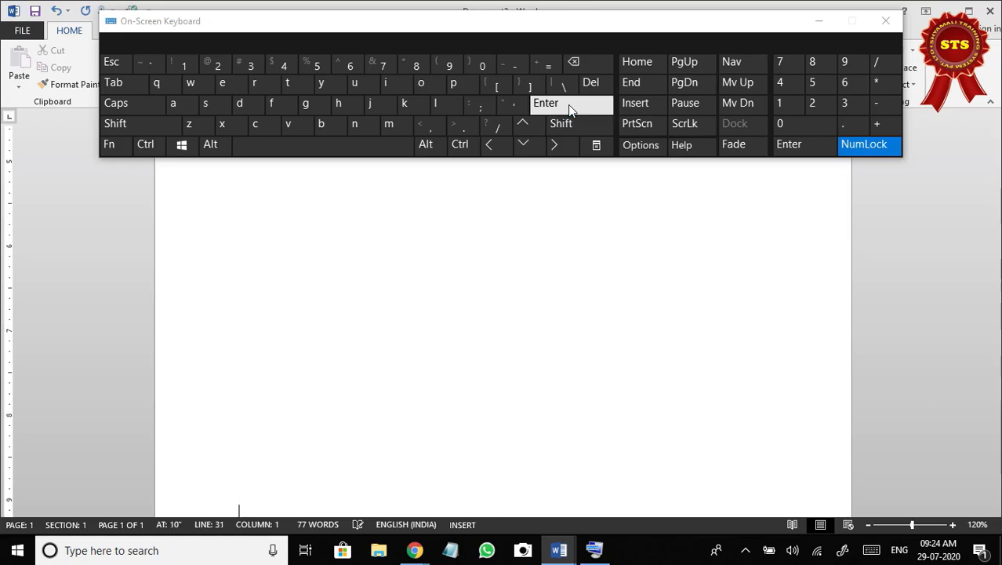
pyautogui.click(568, 106)
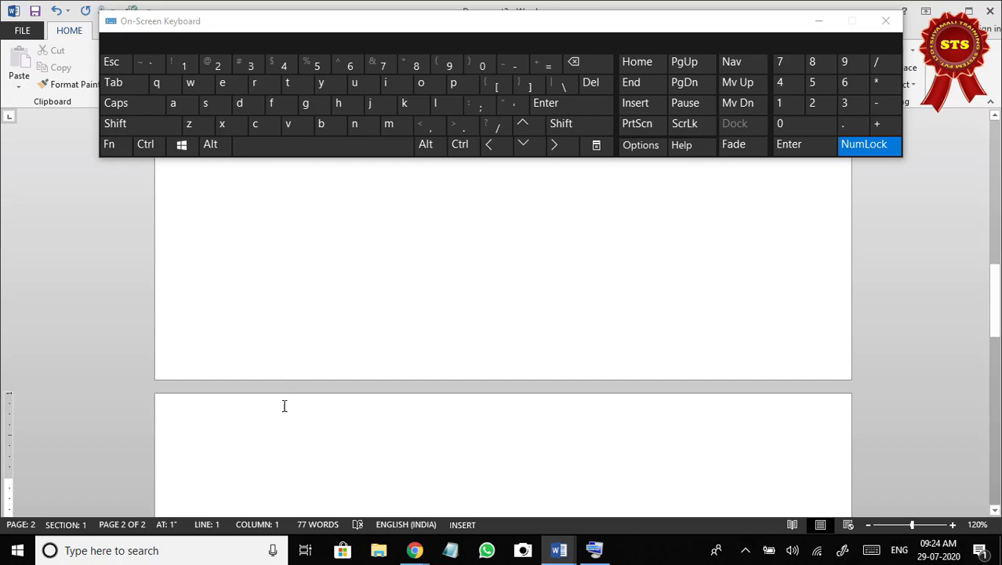
# Enter a paragraph starting "Katihar :" followed by about five lines of random filler text at the start of page 2.
pyautogui.scroll(-1, 262, 443)
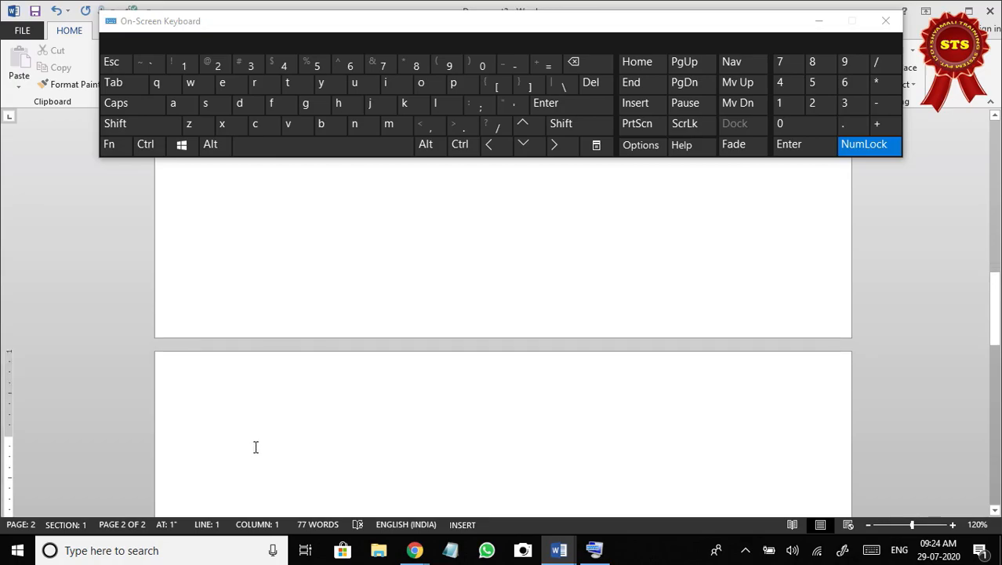
pyautogui.write('Kat')
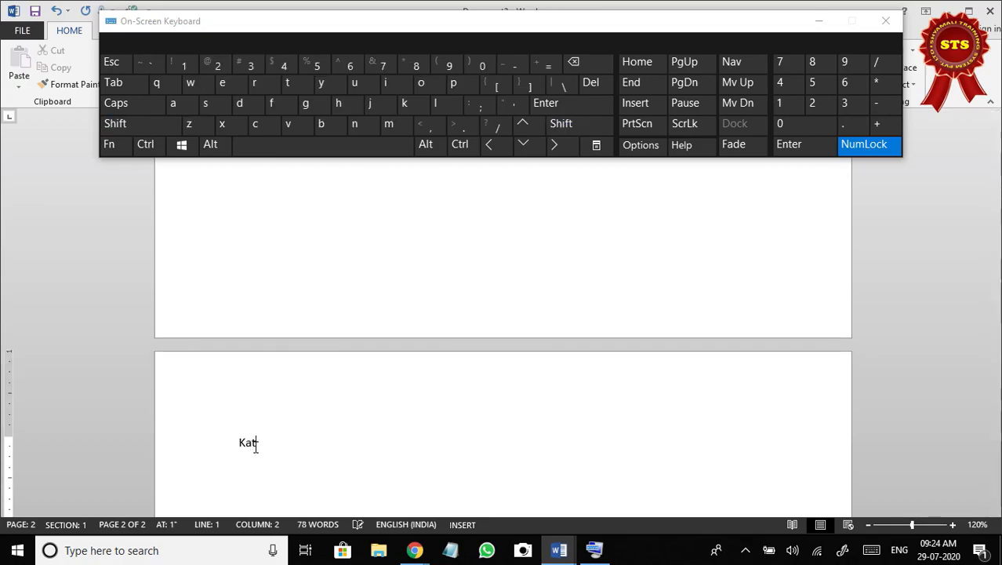
pyautogui.write('ihar : iud gdfiuygyfd uifdu yguidfy gui ydfiug dfiu ygiufdy')
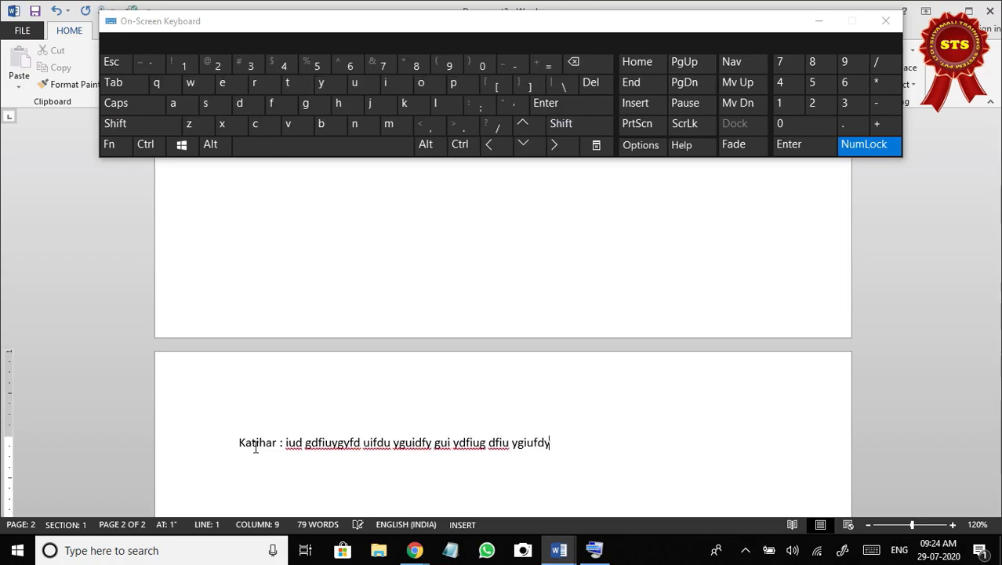
pyautogui.write('giuydfiu yguifd ygui fydugiyfduiog yiufd ygiuofdy gui yfduig ydfuiogy uidofyg ')
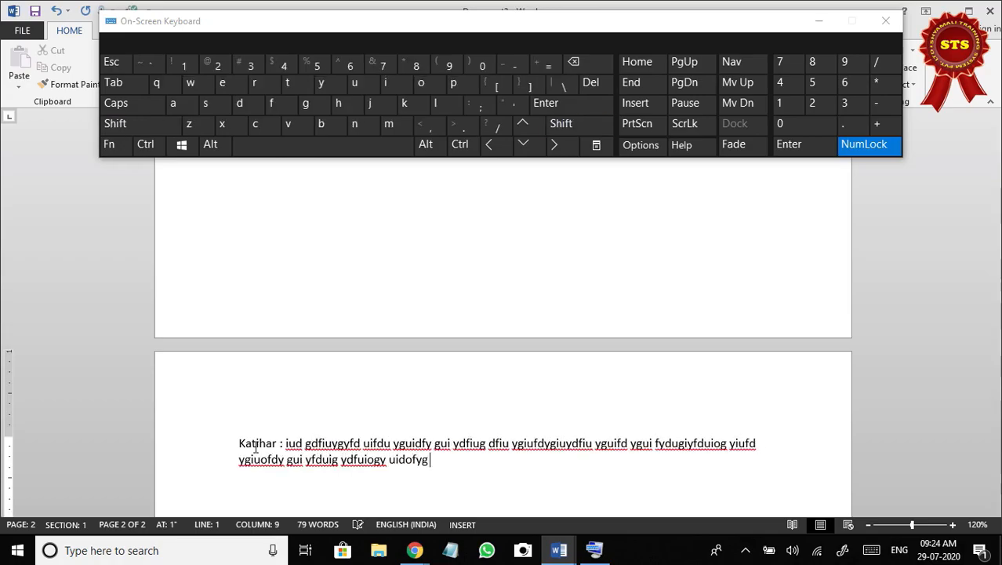
pyautogui.write('iu dyidfg yigf yifdg yudfgiu ydfgiuy dfiyg idf yguiy')
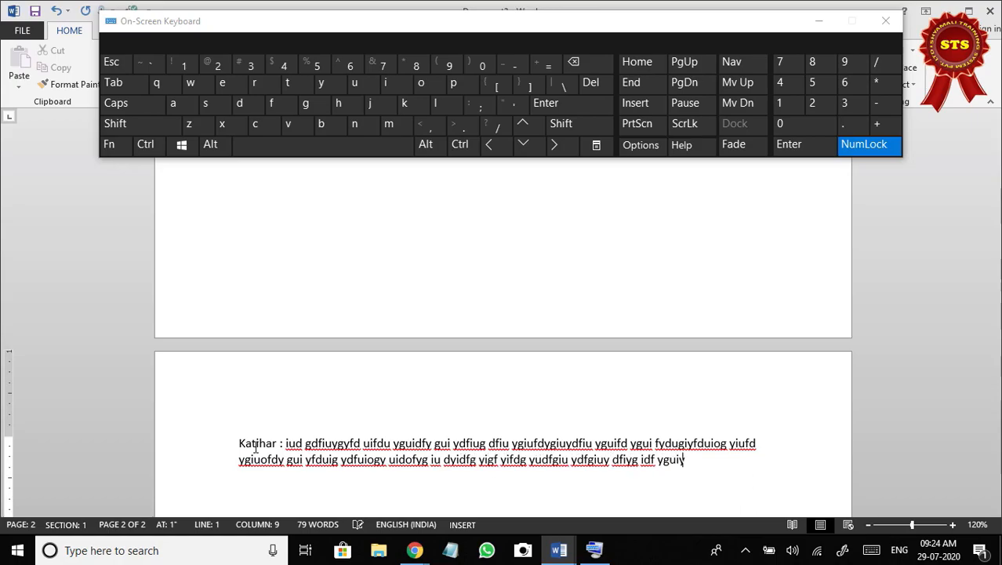
pyautogui.write(' dfiug yiudfy giudfy iug ydfuiyg iudf ygiudfyiug ydfiu ygiudfy guidf yuigy')
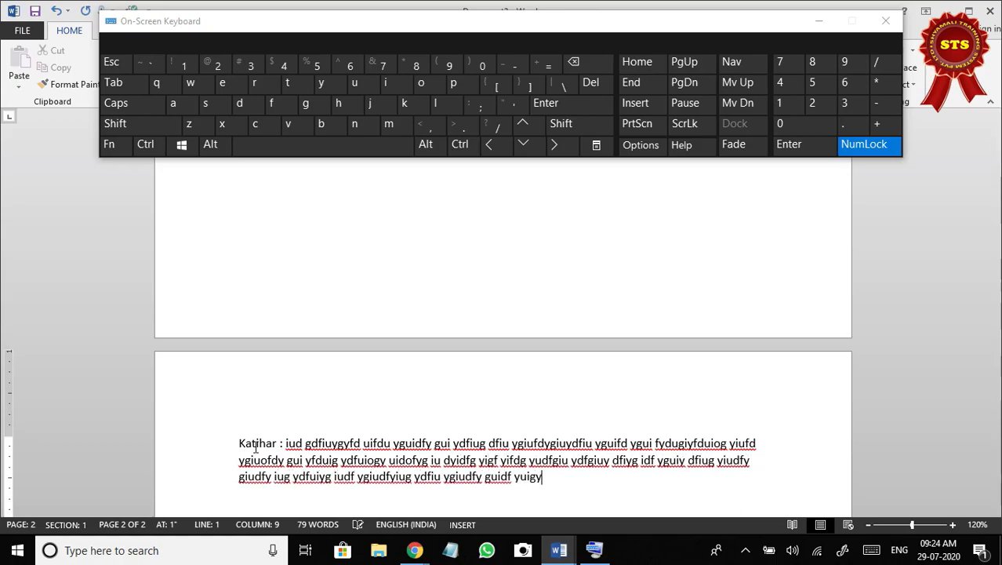
pyautogui.write(' dfiuogy dfuiy guiodfy guidf yguioydf uig yfduig yuidfy gui dfuig ydfuigy uidf')
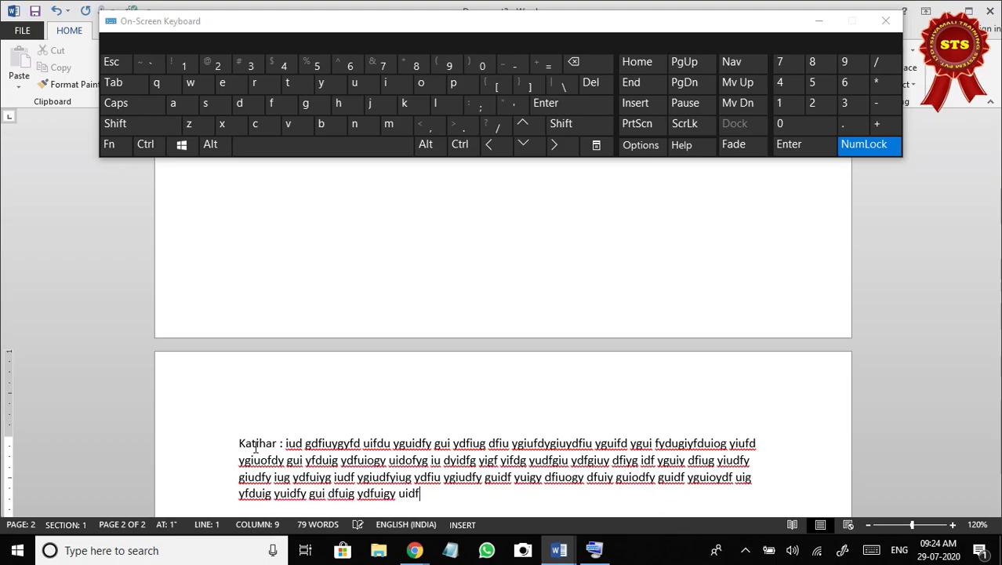
pyautogui.write(' yguidf ugiyfdiug yuidfyguifd uig yfdiuyg uifdyguiodfy uiog yfduiyg uiofdyguifdyuig yfduigy uiofdy g uidfuig')
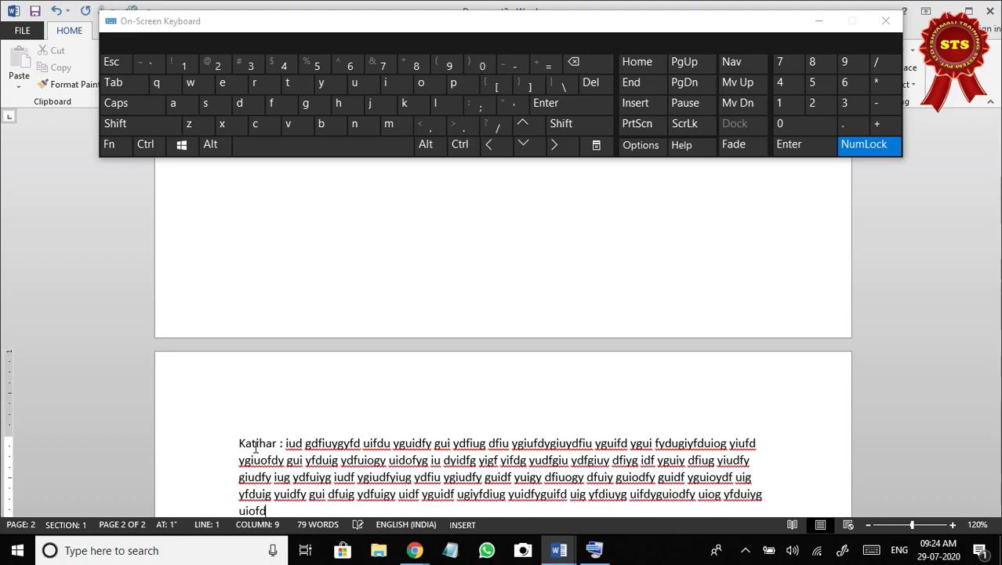
pyautogui.write(' ydfuig yuifd gyui')
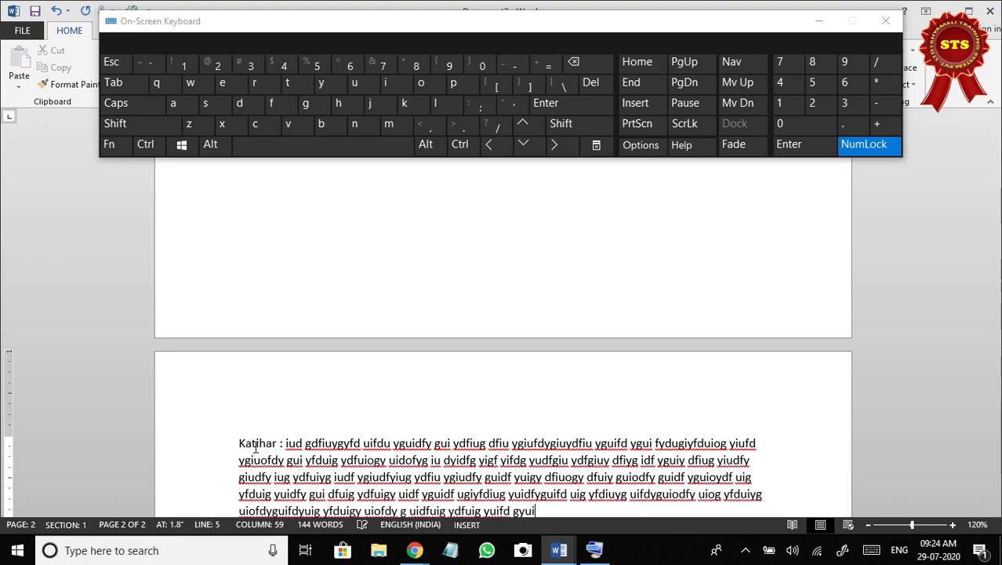
# Insert a page break after the Katihar paragraph to start page 3.
pyautogui.scroll(-3, 296, 417)
pyautogui.scroll(-2, 296, 417)
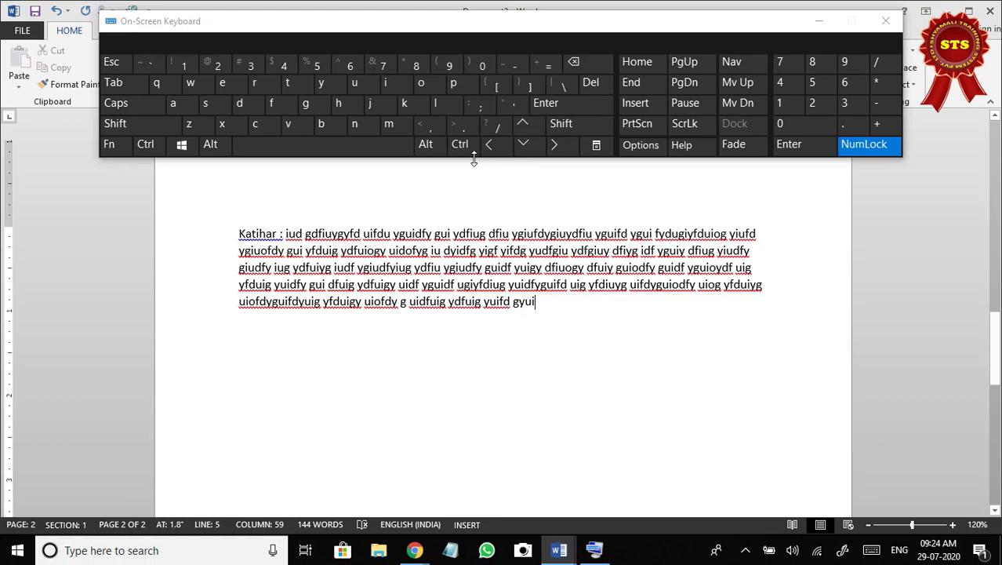
pyautogui.click(468, 153)
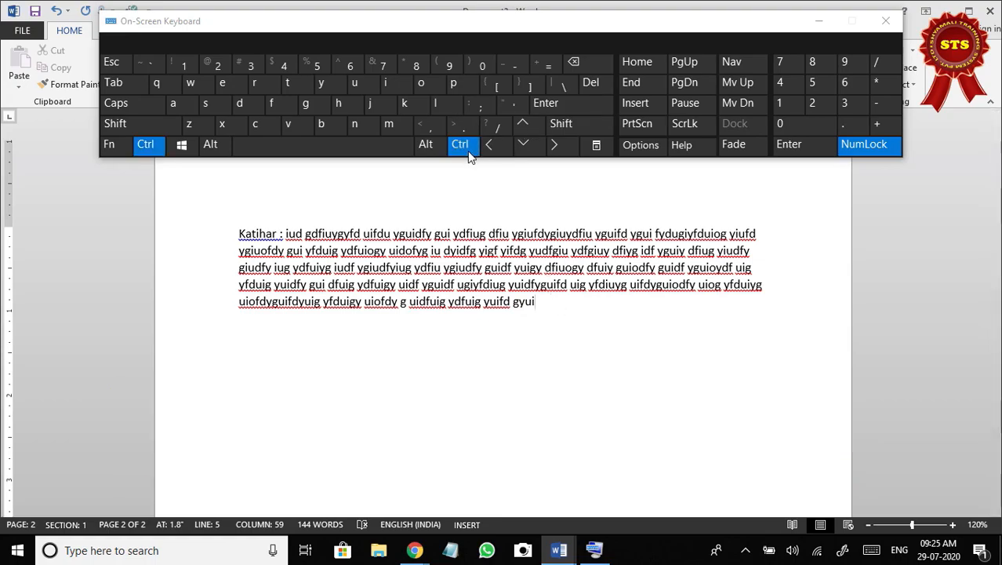
pyautogui.click(569, 111)
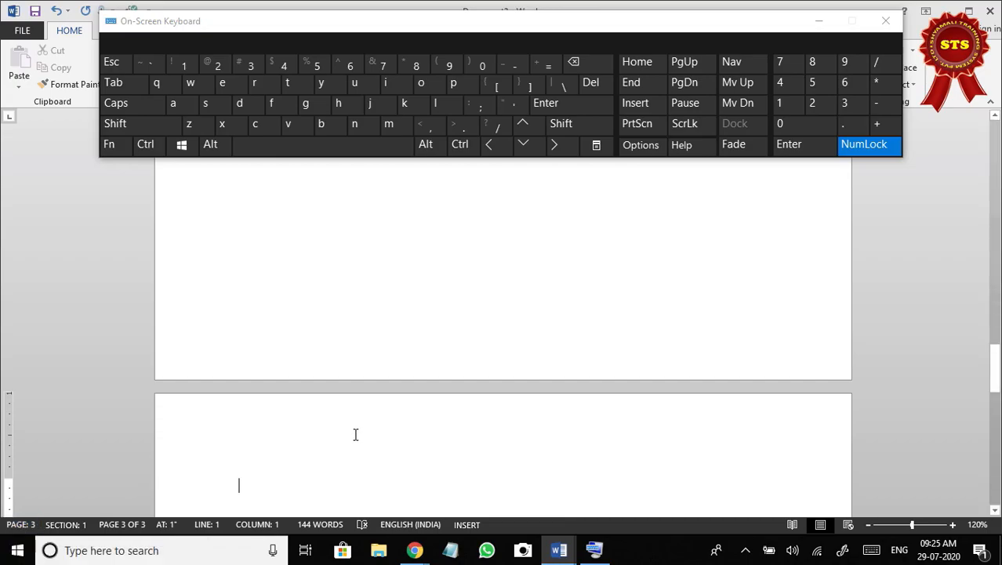
# Enter a paragraph starting "Araria :" followed by about six lines of random filler text at the start of page 3.
pyautogui.write('Arar')
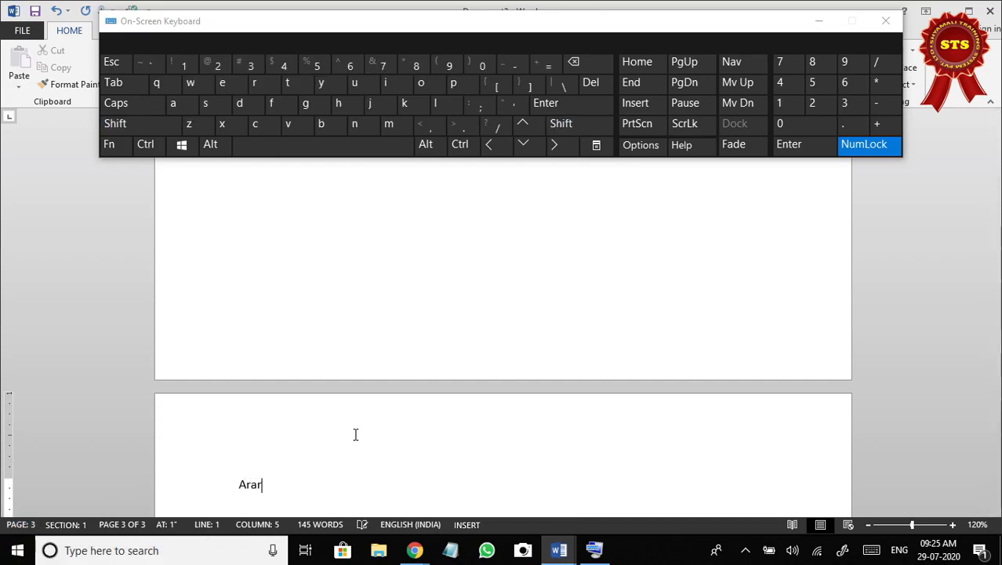
pyautogui.write('ia :  iuofuh giufd iug iufd giudf ygi uydfiug yiudf ygiudfygiuyfduigyfduiyg uidf')
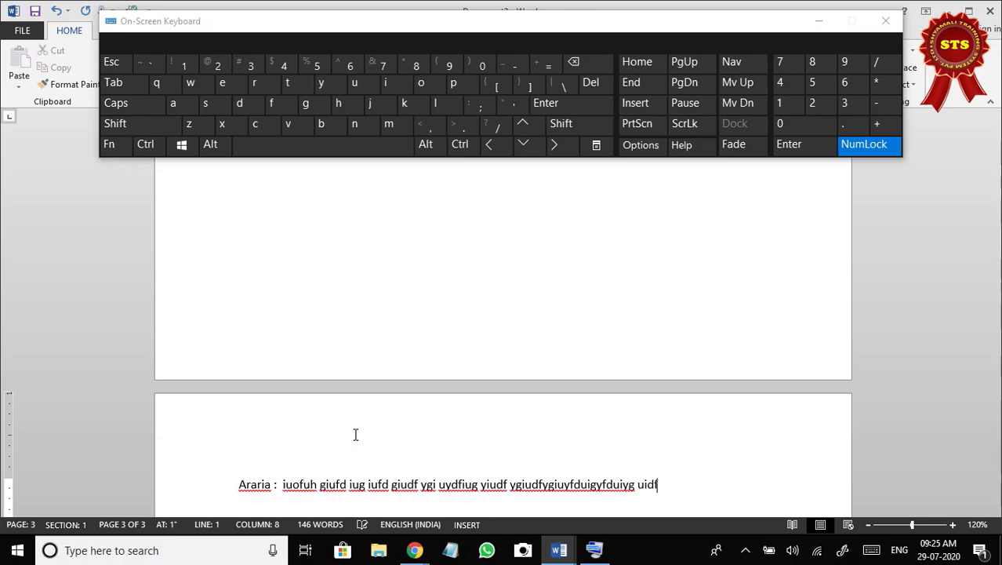
pyautogui.write('yguidyfuigy dfuigy udify guidfy giuydfiugy dufiyguidfyguidf iug dfiugy')
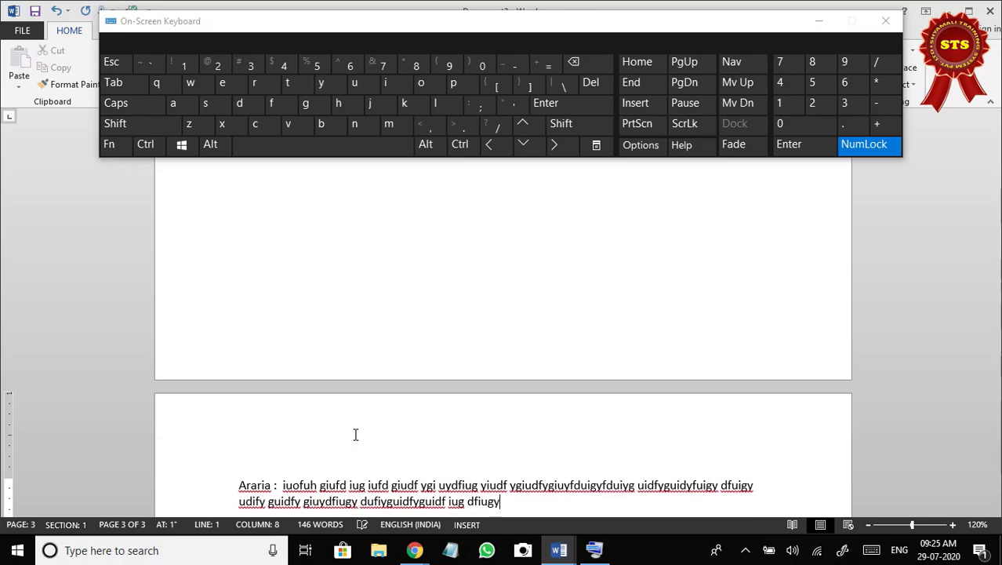
pyautogui.write(' iudfygudfyuigyd fiug yiudfygiudfug ydfuigy udifyg uidf guiyfuig ydfuigy uidofy guiodf yguio')
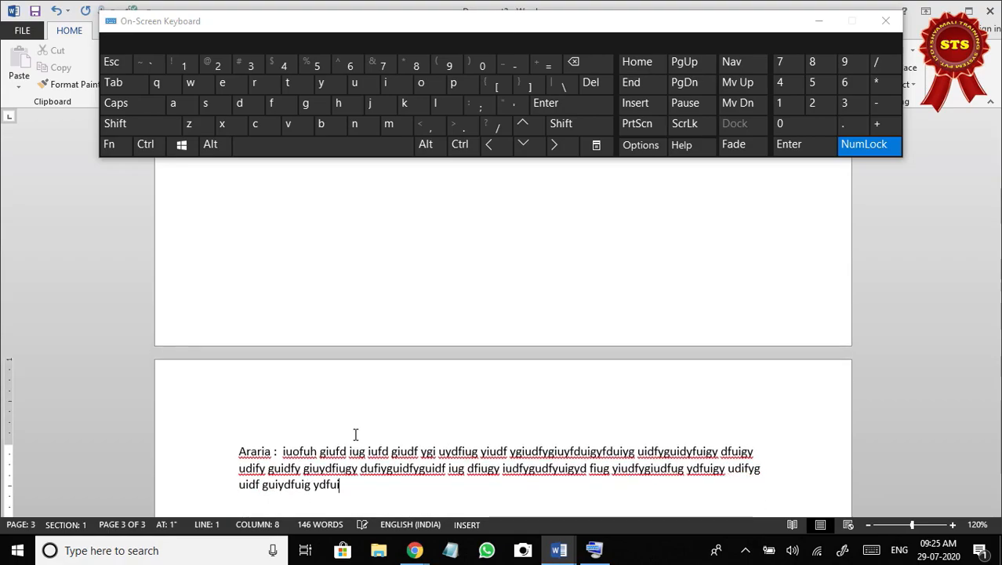
pyautogui.write('df ygui dfyuigy fduiogy dfuioy g uiodf yguiodf yuidf yuig ydfuigy uidfy guidf yguio ')
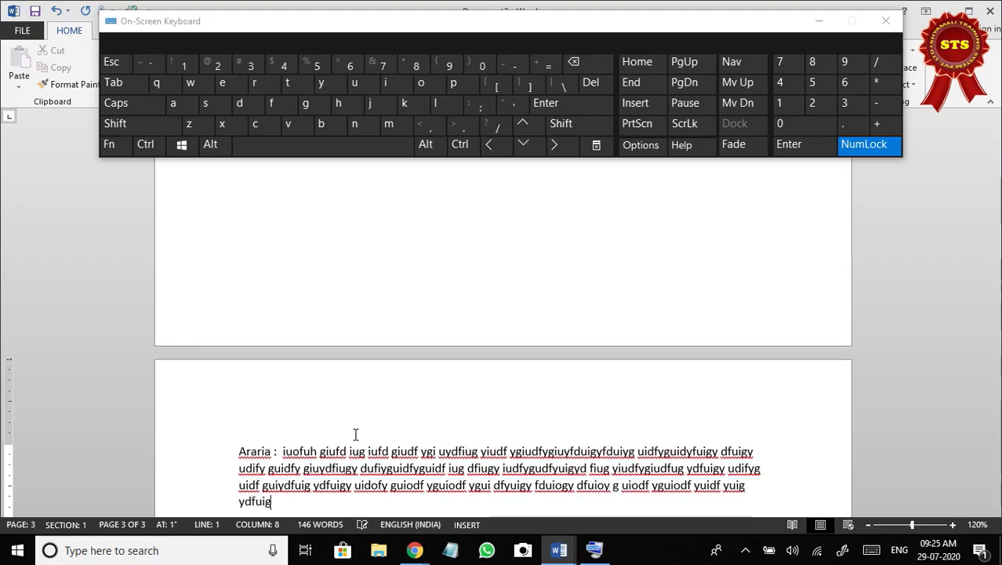
pyautogui.write('ydfuig ydfuig yuiodf yguiodf yguiof dyguio yfduiogy uiodf yguiod')
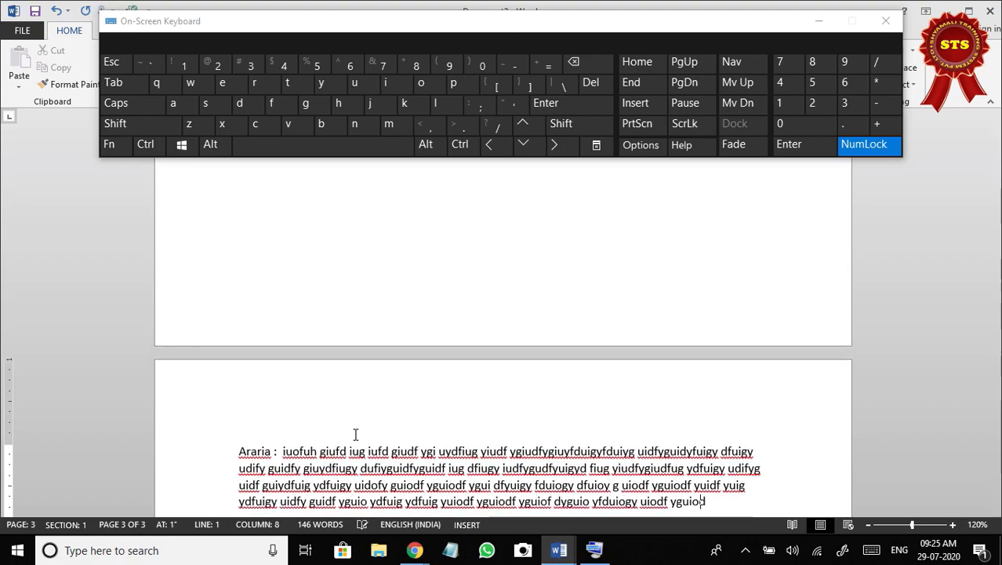
pyautogui.write('f yguio ydfuig ydfuio ygufdiug ydfiu giudf guidf ygui dfg yfdiug yuiof')
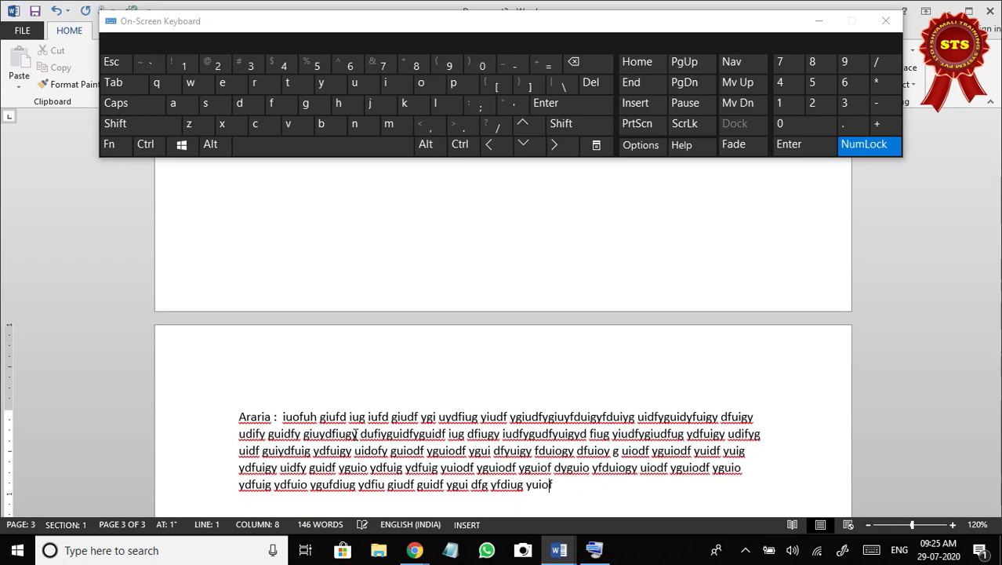
pyautogui.write('dyg iuodf ygiudy gui ydfiug ydfui gyuidf ygiu ydfiug ydiuf ygiud yiug')
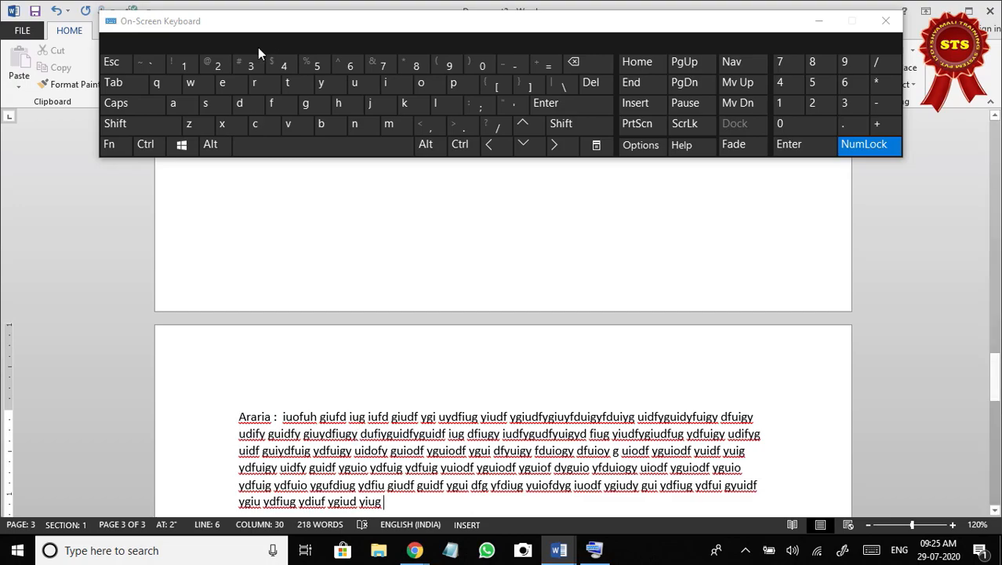
# Insert two page breaks after the Araria paragraph, leaving page 4 blank and starting page 5.
pyautogui.click(460, 144)
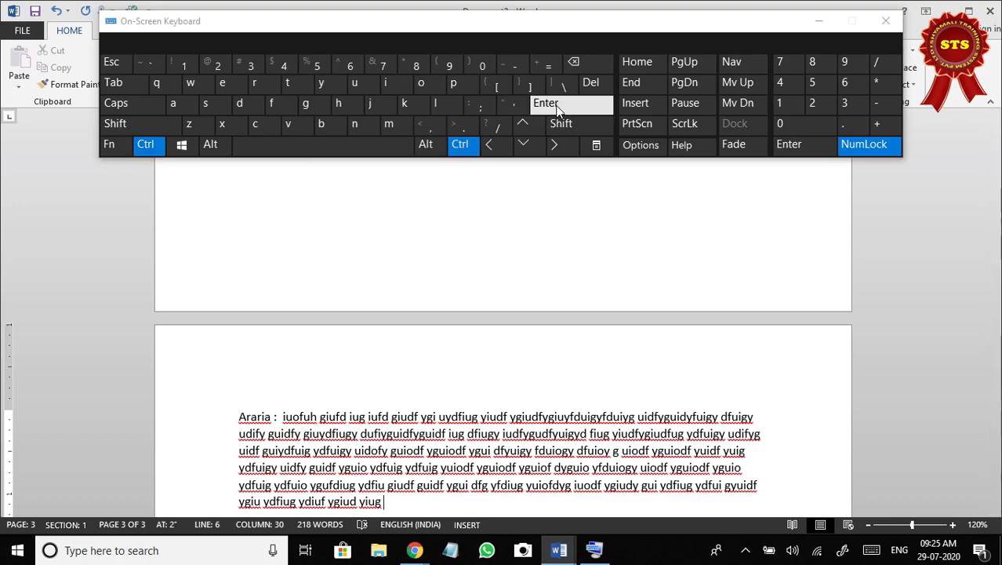
pyautogui.click(546, 102)
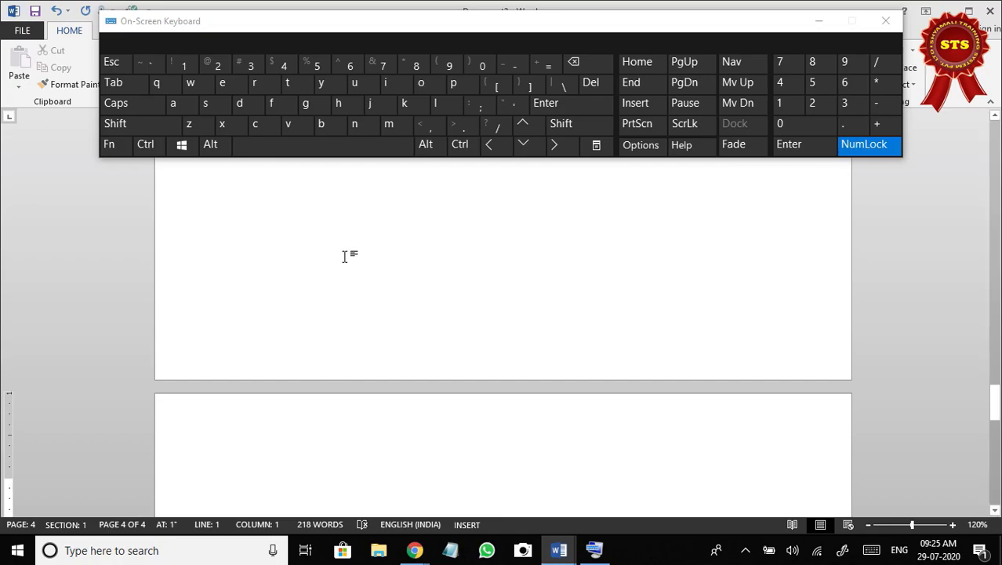
pyautogui.click(462, 146)
pyautogui.click(573, 101)
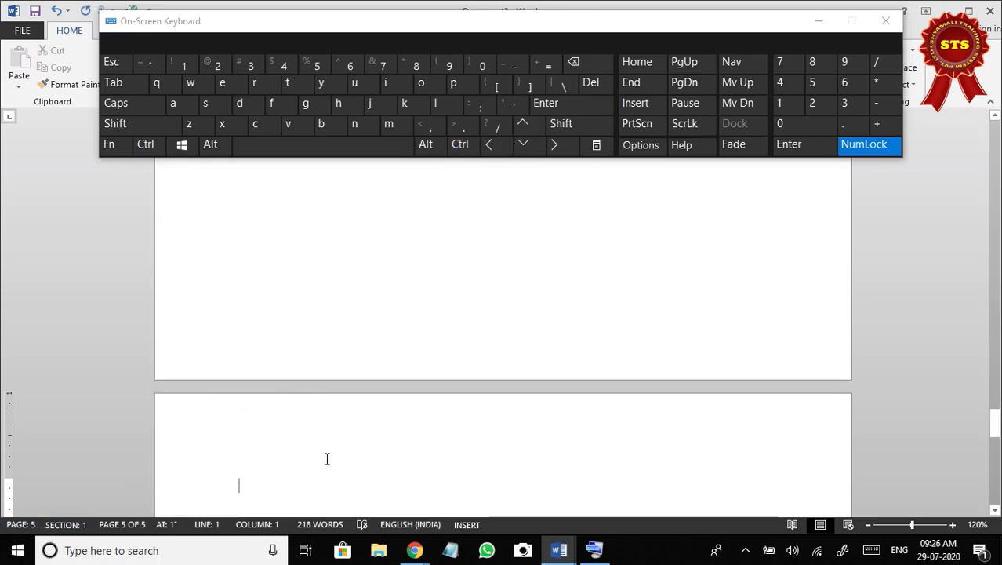
# Enter a paragraph starting "Supaul :" followed by about seven lines of random filler text at the start of page 5.
pyautogui.write('Sup')
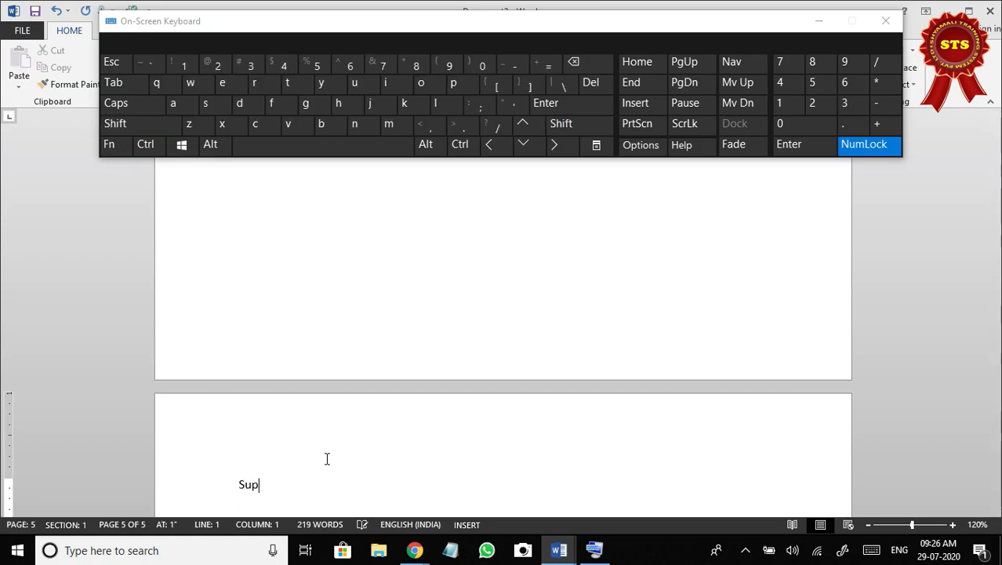
pyautogui.write('aul')
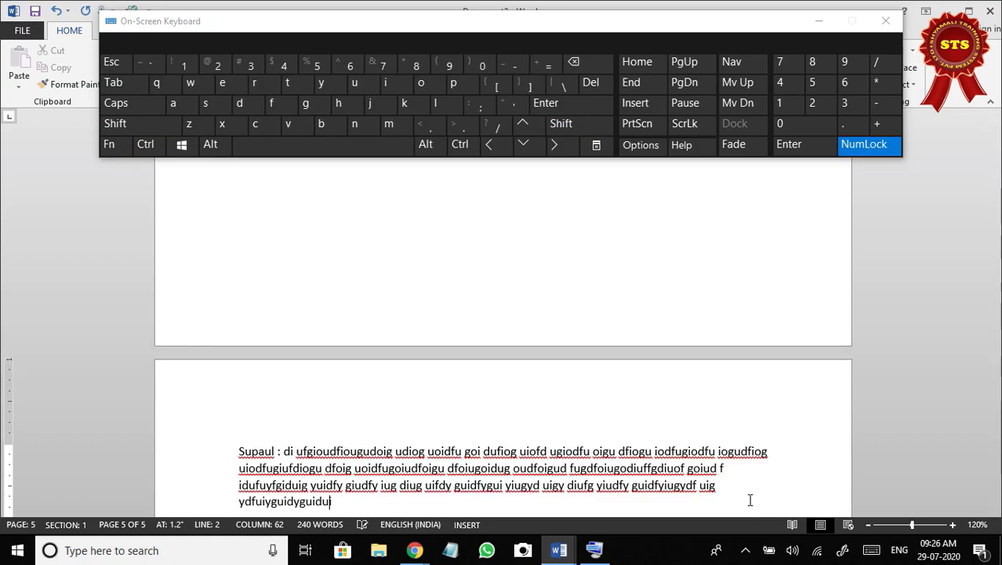
pyautogui.write('yuidg uiygi')
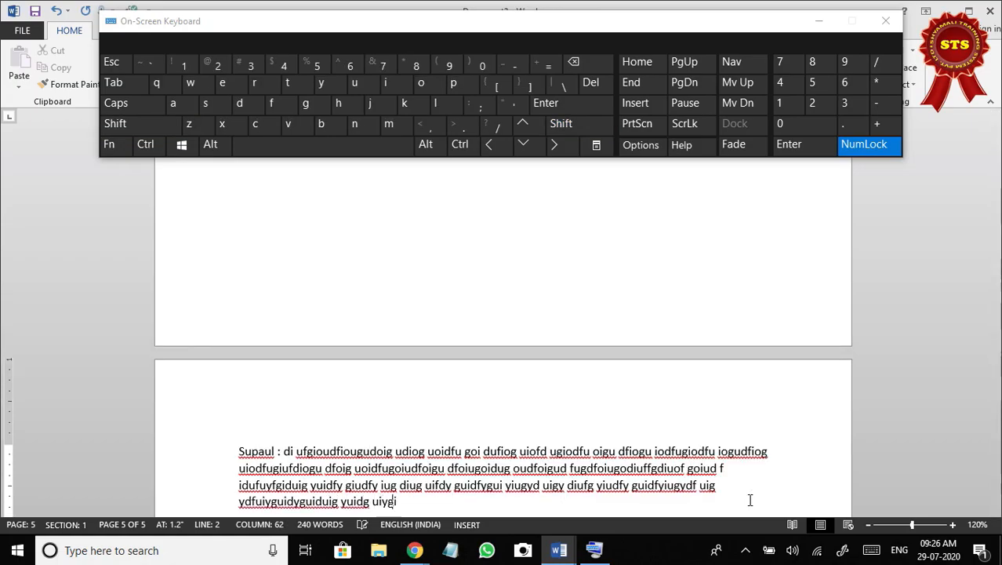
pyautogui.write('yi fdgdu ifd yu ifd iu fdiu ydfiuyu uidfy iug ydfuiyg uidf')
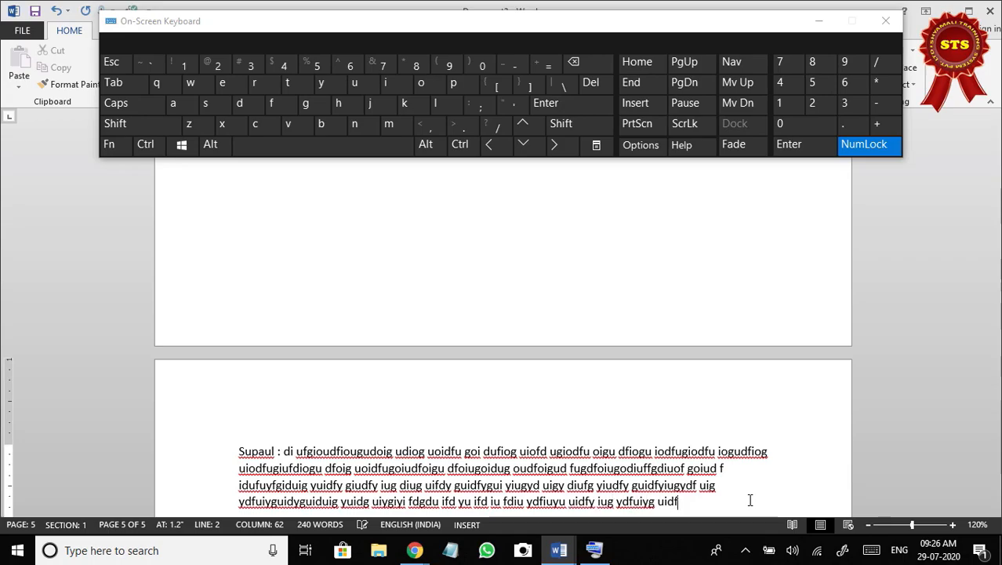
pyautogui.write(' yguidy uig yduig yuid gu i diug diug uidfy g uidf gydfy gdiugydfiu gydfyu')
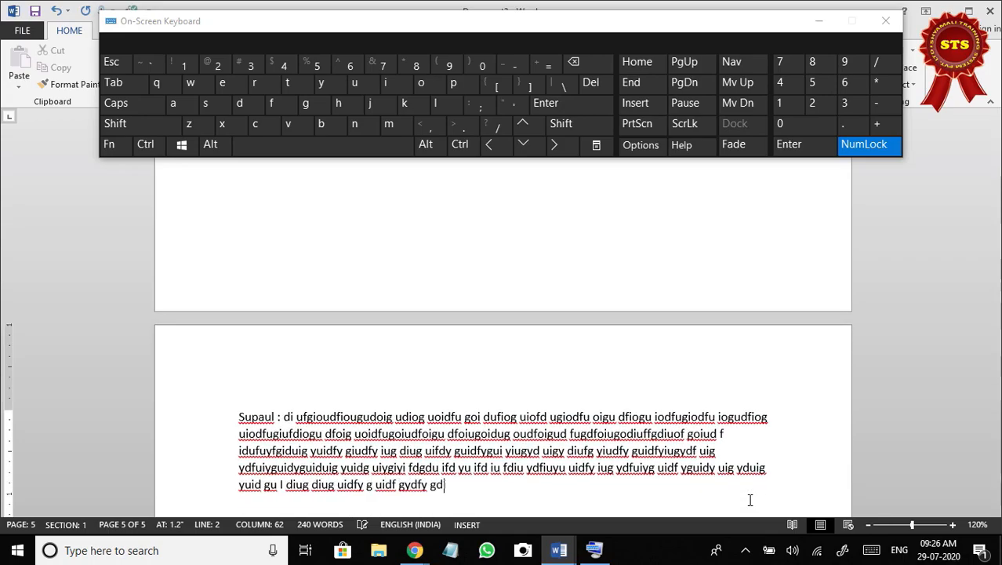
pyautogui.write('giu fgiu fd iufg giu ydfuig yudify guiyd')
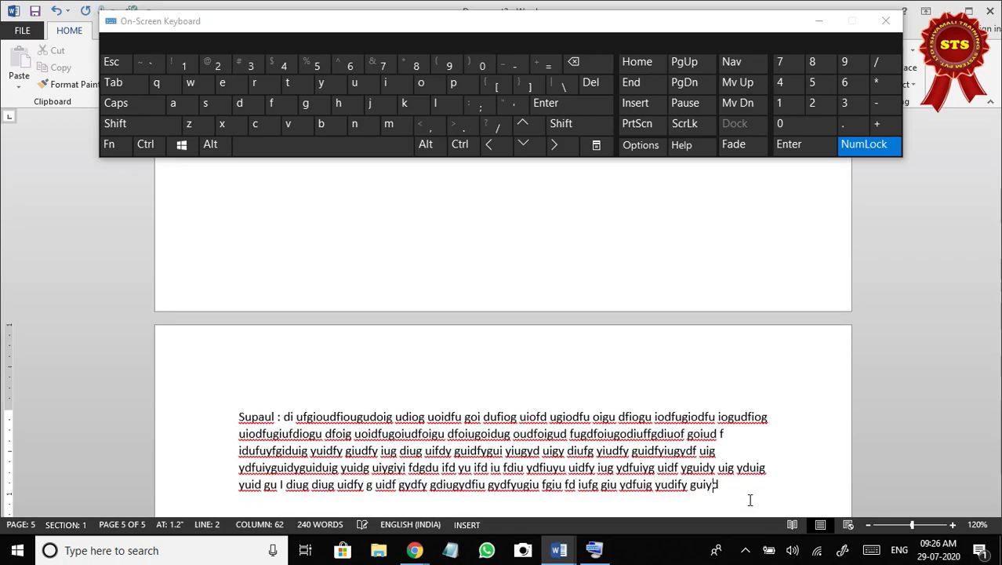
pyautogui.write('f iuy dfiu gyidfiug dyfiug yuidfgiudfuig yiudf yguiydfuig dfuigy')
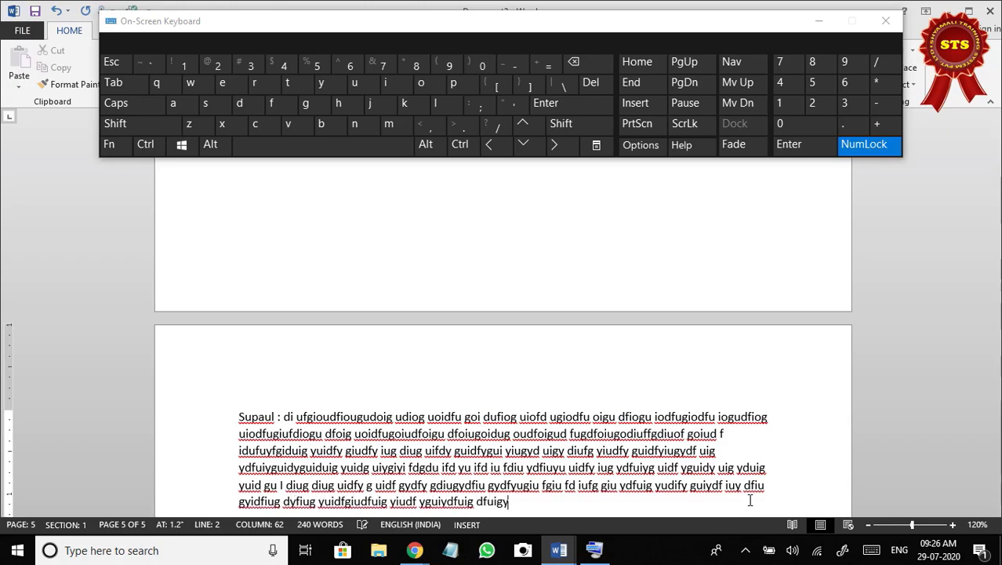
pyautogui.write('iudf gudiug yuidf giudf yguidfuyg uifd guidf guidfyuigyuidff gyuidf yguidfyuig uidf')
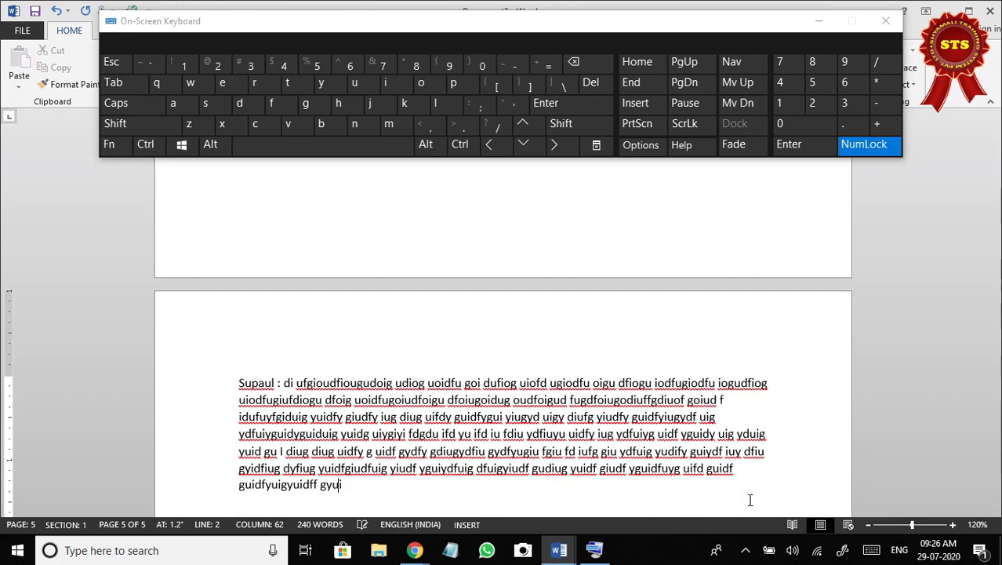
pyautogui.write('gyuidfguiduig yuidfy guid')
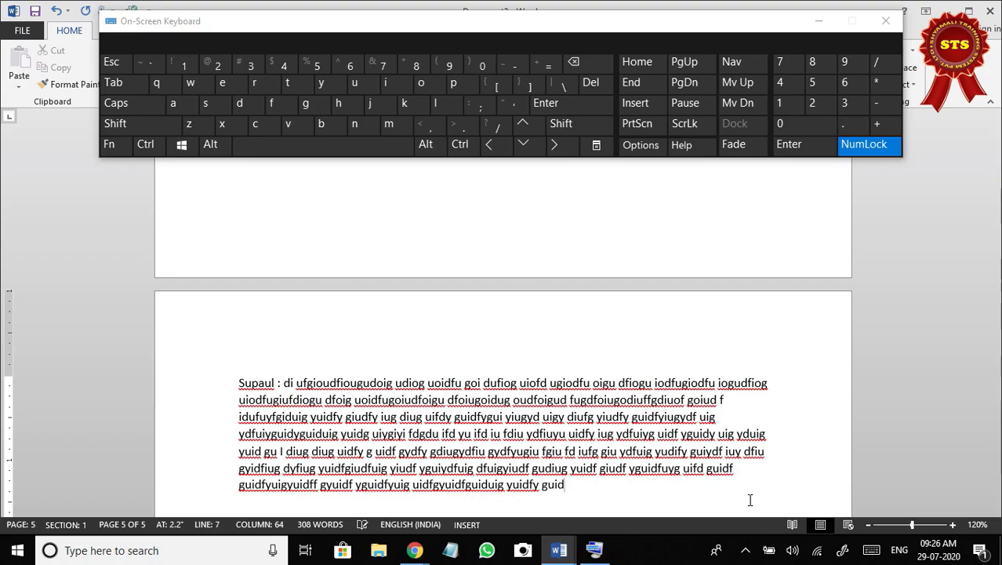
# Insert a page break after the Supaul paragraph and enter a "Kishanganj :" paragraph with about three lines of random filler text on page 6.
pyautogui.click(462, 153)
pyautogui.click(577, 109)
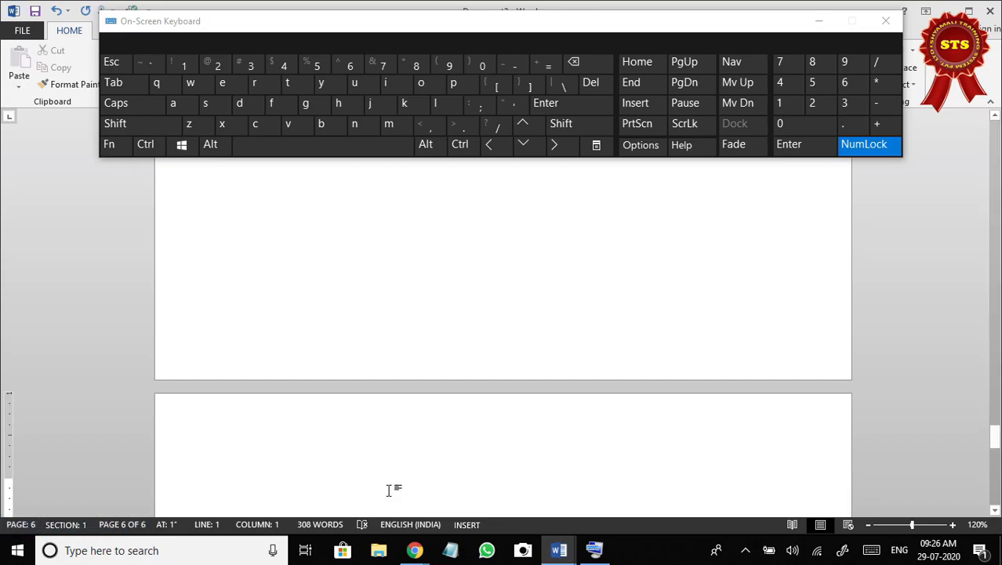
pyautogui.write('Kishan')
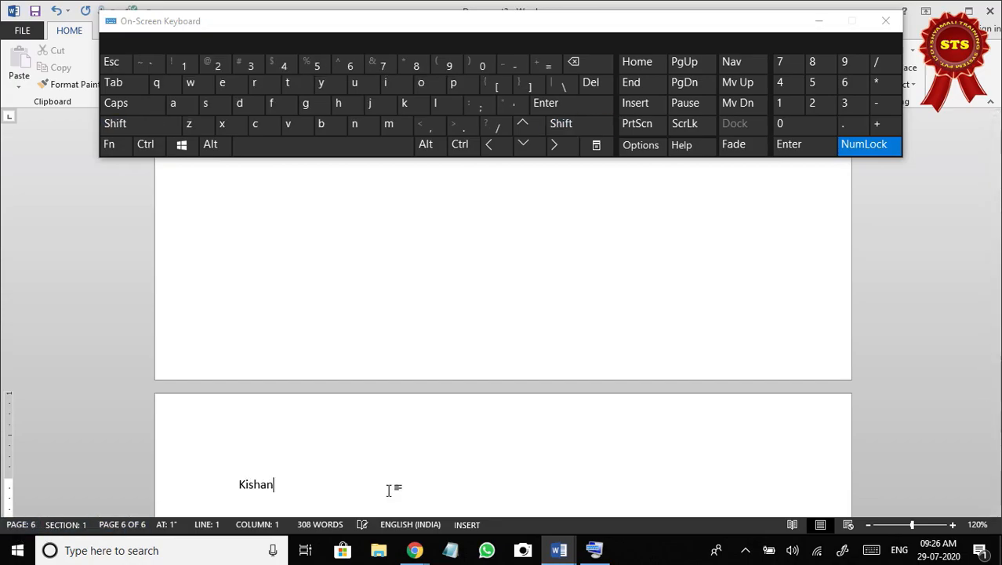
pyautogui.write('ganj : oiuoh uyeot uoeutoieutoiu')
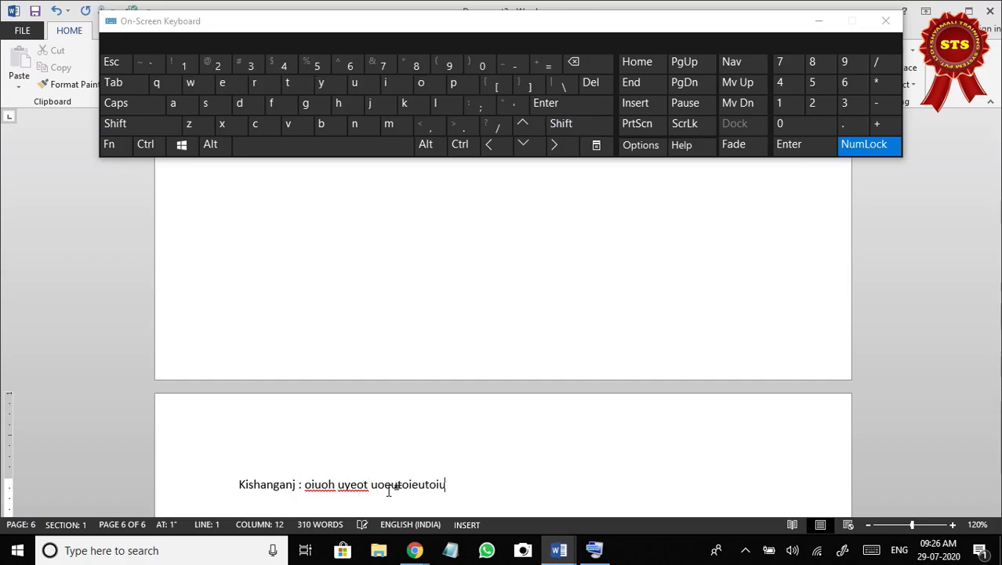
pyautogui.write('eroit ueoiu tioeutioeru tioeur iot ueriotu reiout ioeru toier utoieroitu oier')
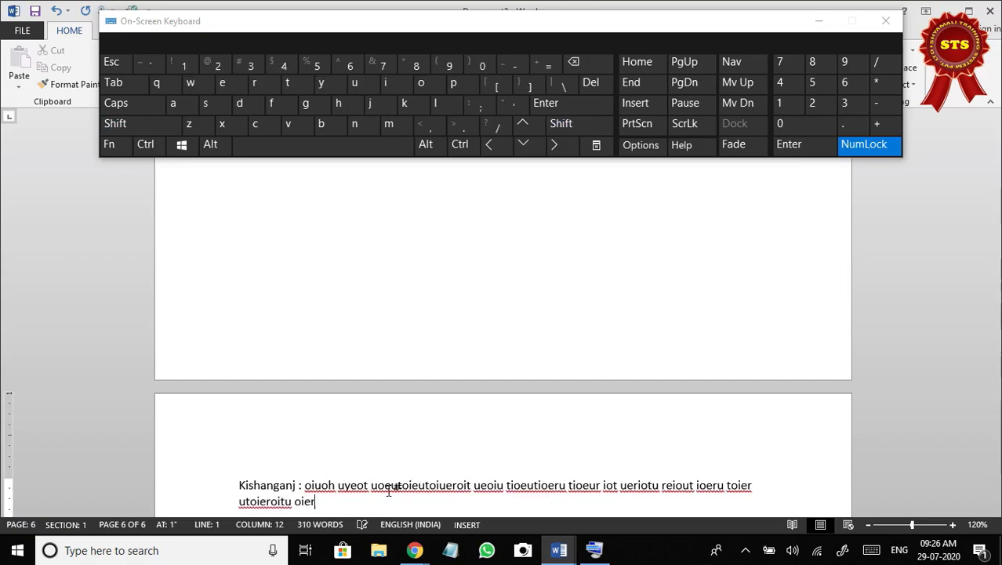
pyautogui.write('u toieu toieru iot ureiot uioer utioeru tio euriot iero tuioeu rtioueroit')
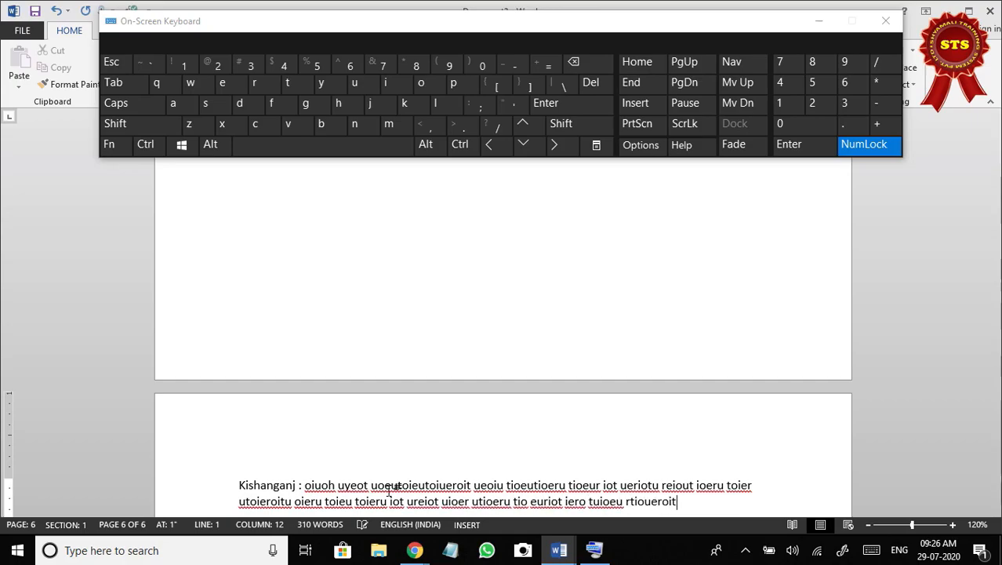
pyautogui.write(' uioer utioer utiueriot uioer utioe utueriot ieuoier')
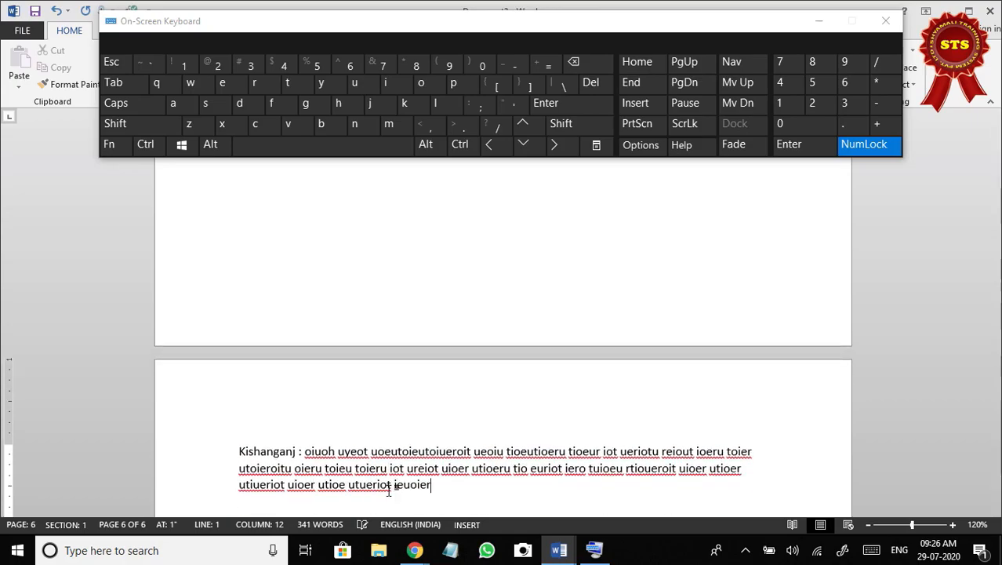
pyautogui.write('iuoeroiu eriou er')
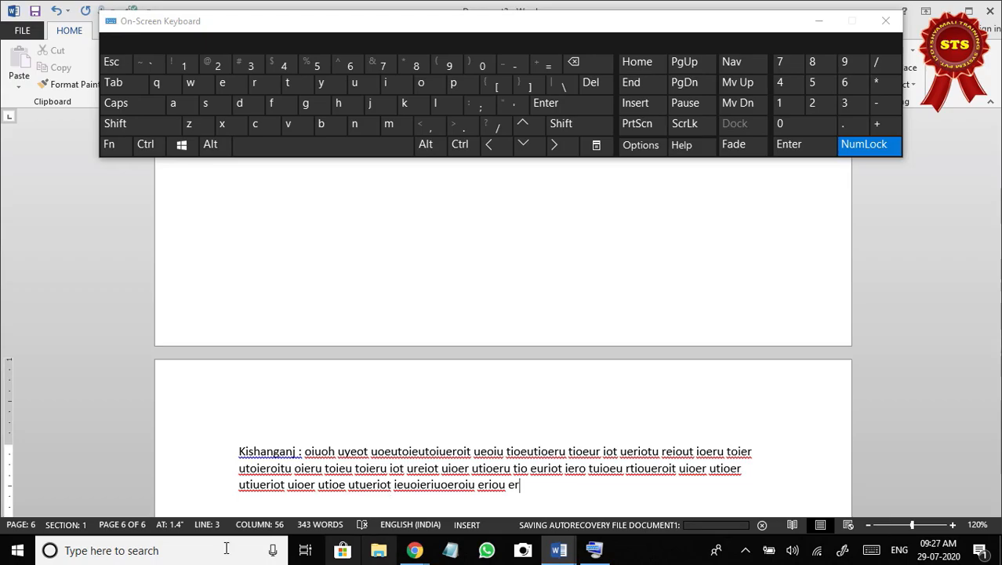
# Minimize the on-screen keyboard and insert two page breaks after the Kishanganj paragraph, leaving page 7 blank and starting page 8.
pyautogui.moveTo(547, 22); pyautogui.dragTo(580, 180)
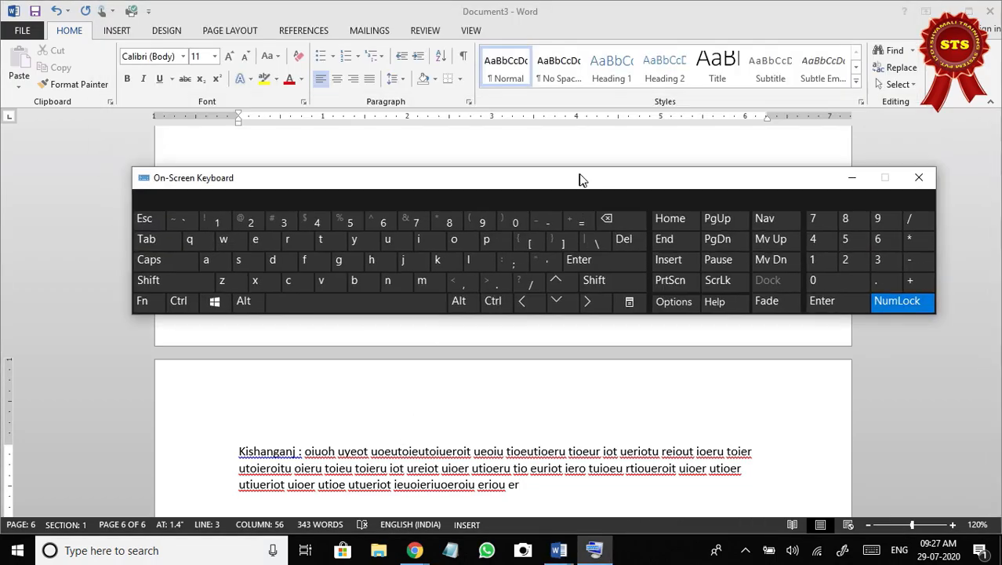
pyautogui.click(851, 178)
pyautogui.click(230, 30)
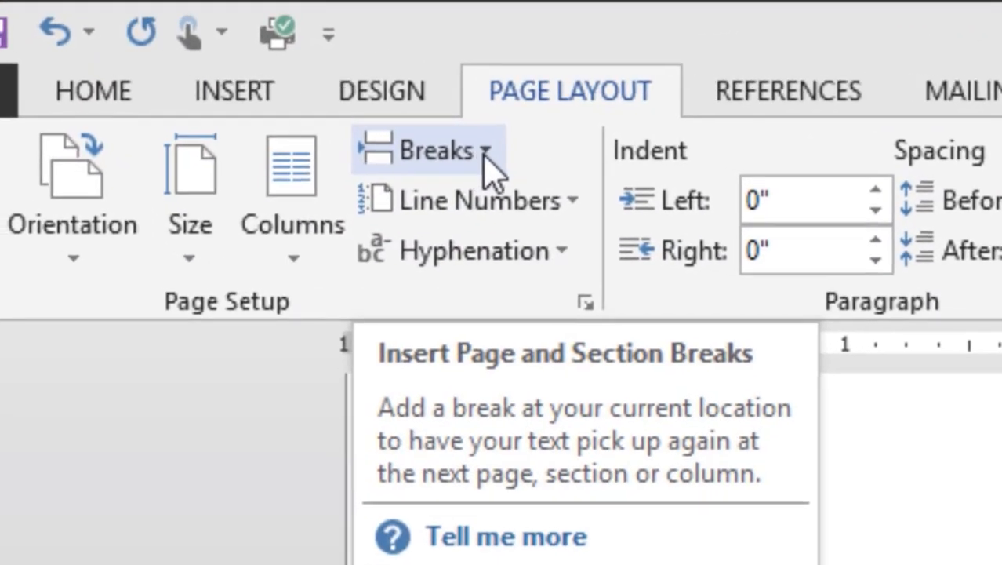
pyautogui.click(484, 153)
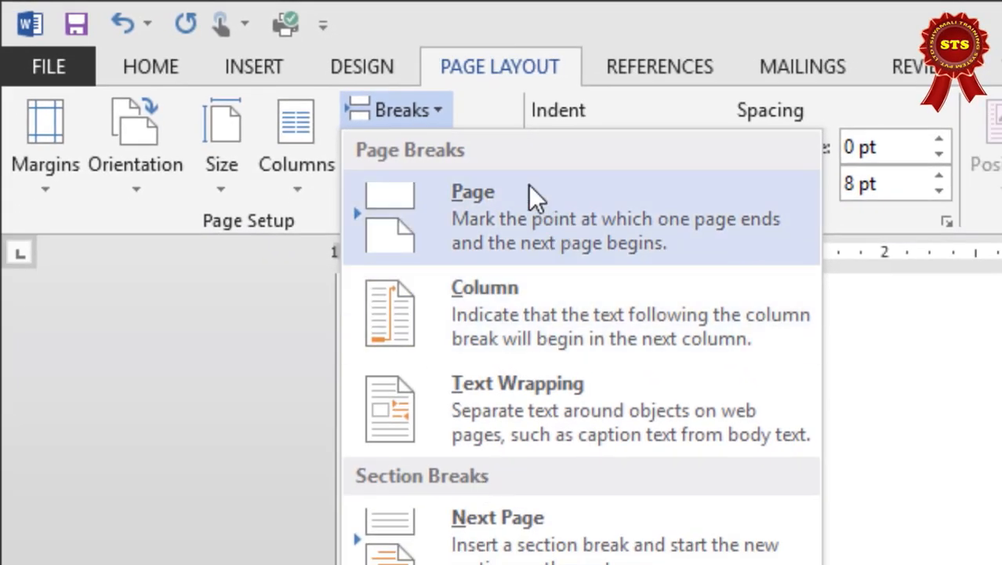
pyautogui.click(501, 208)
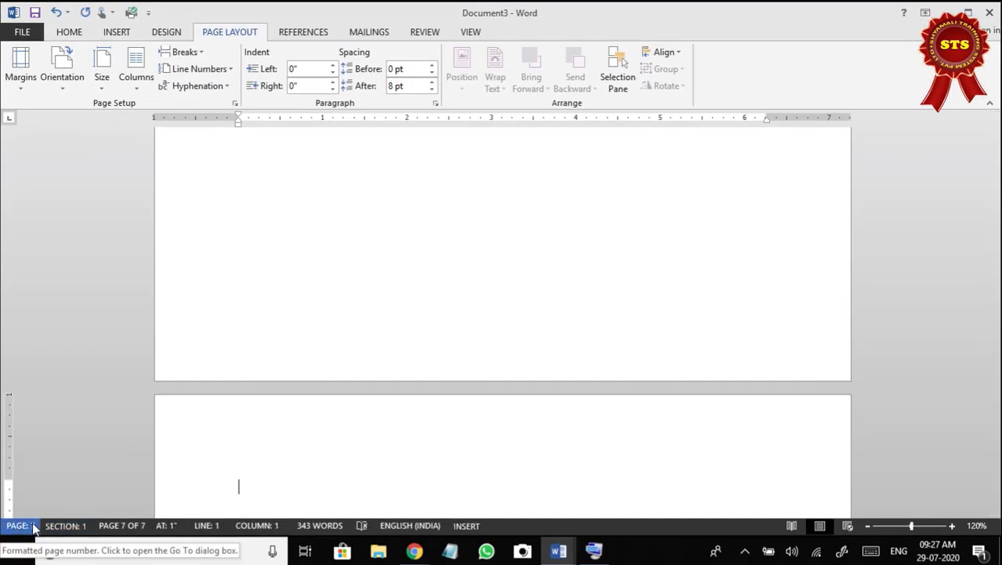
pyautogui.click(188, 52)
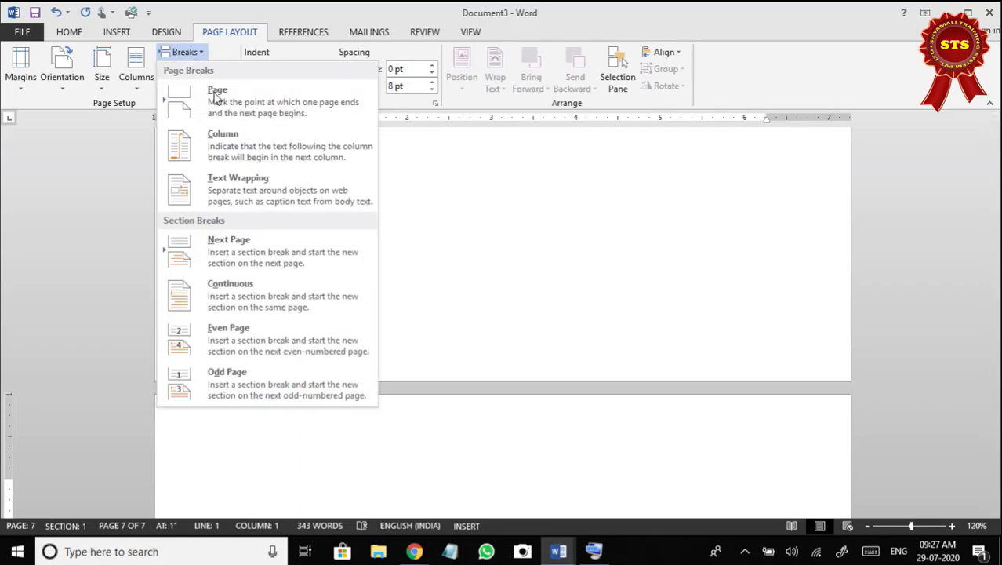
pyautogui.click(222, 98)
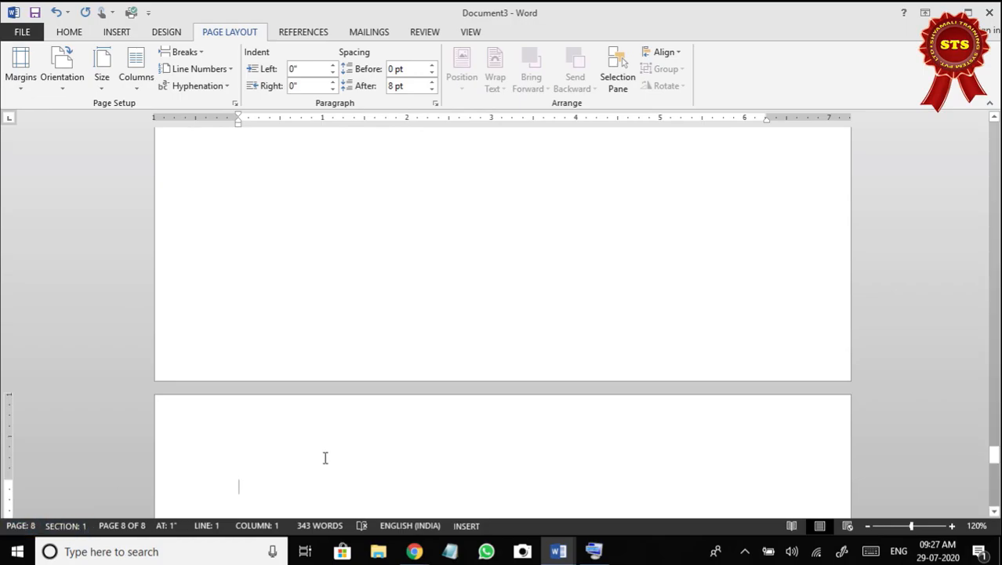
# Enter a paragraph starting "Saharsah :" followed by about three lines of random filler text at the start of page 8.
pyautogui.scroll(-1, 326, 457)
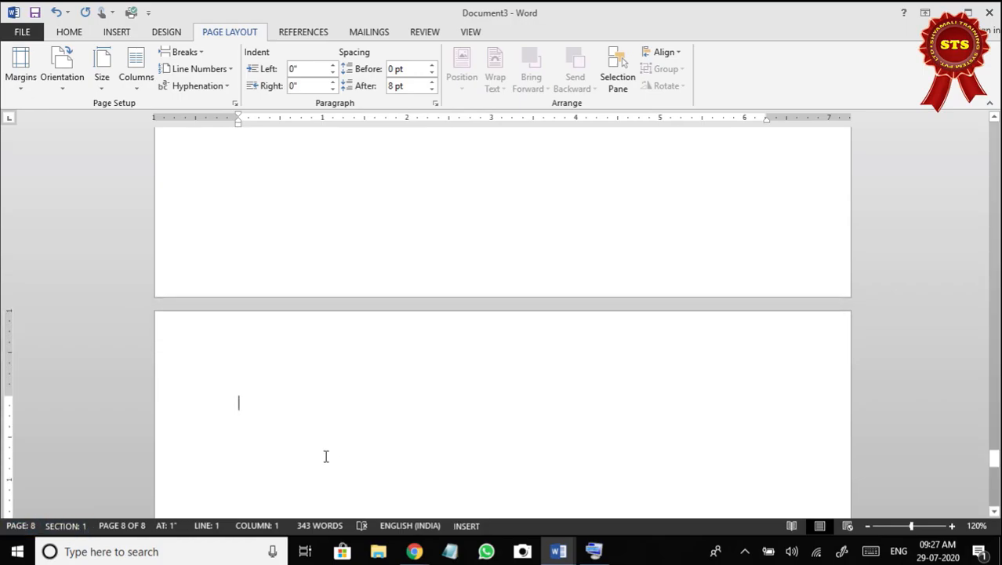
pyautogui.write('Sahar')
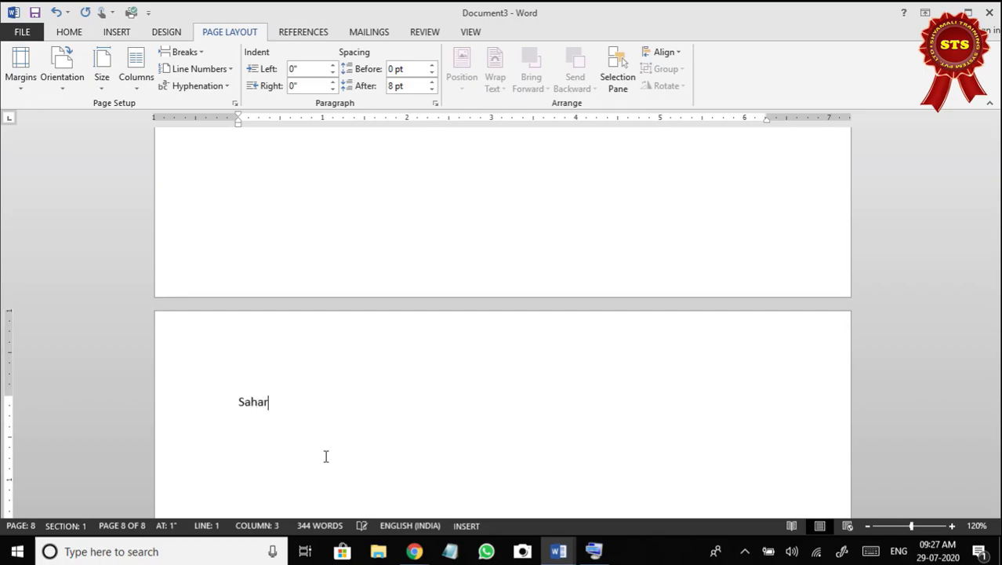
pyautogui.write('sah : yud wfsduoif uios uifusdio ufiu dgiu')
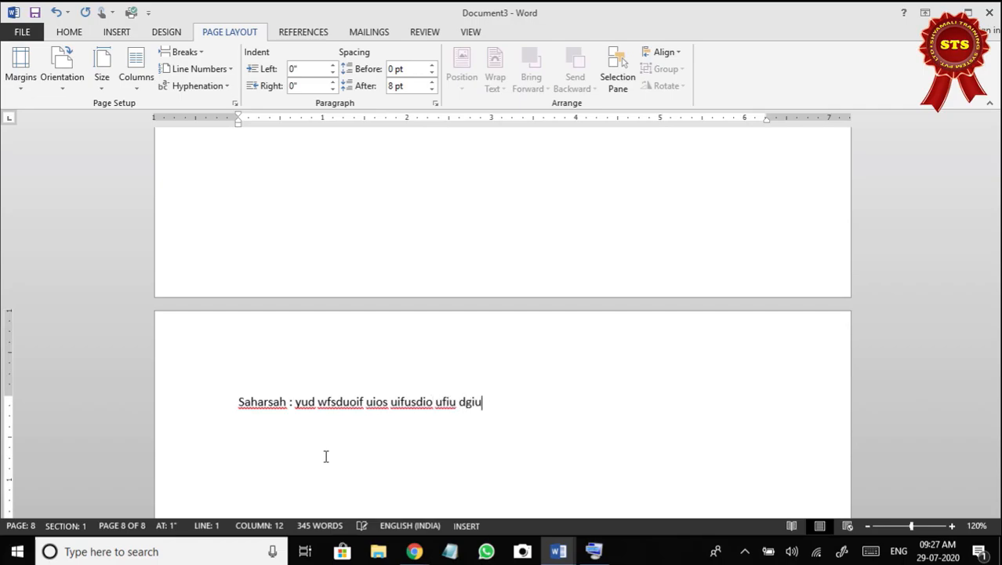
pyautogui.write('diog ui ffi gudfiug dgioudfgu oidf goidf og oidfugiodfuoig udfoig uoidfu giodf')
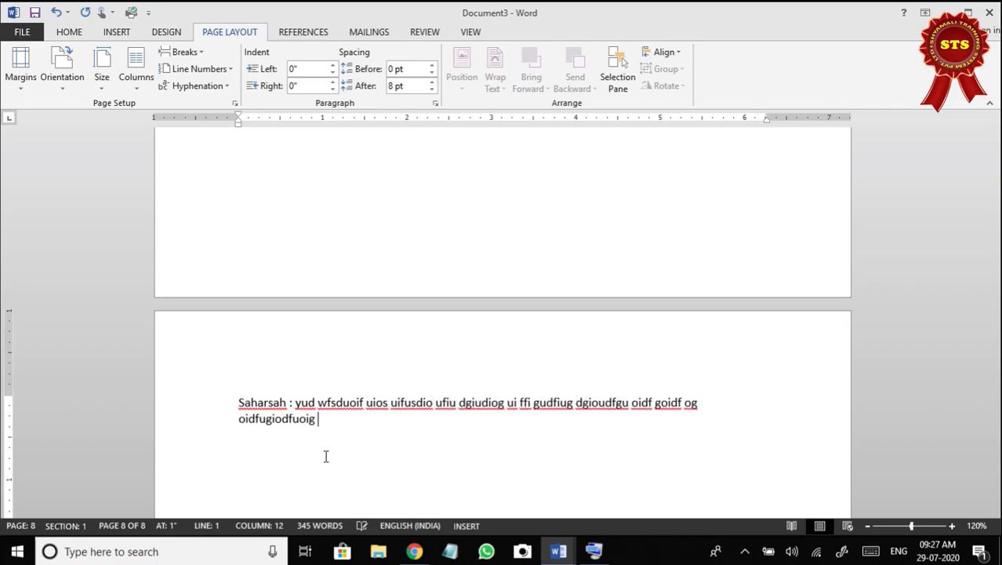
pyautogui.write('giodg uioidf ug')
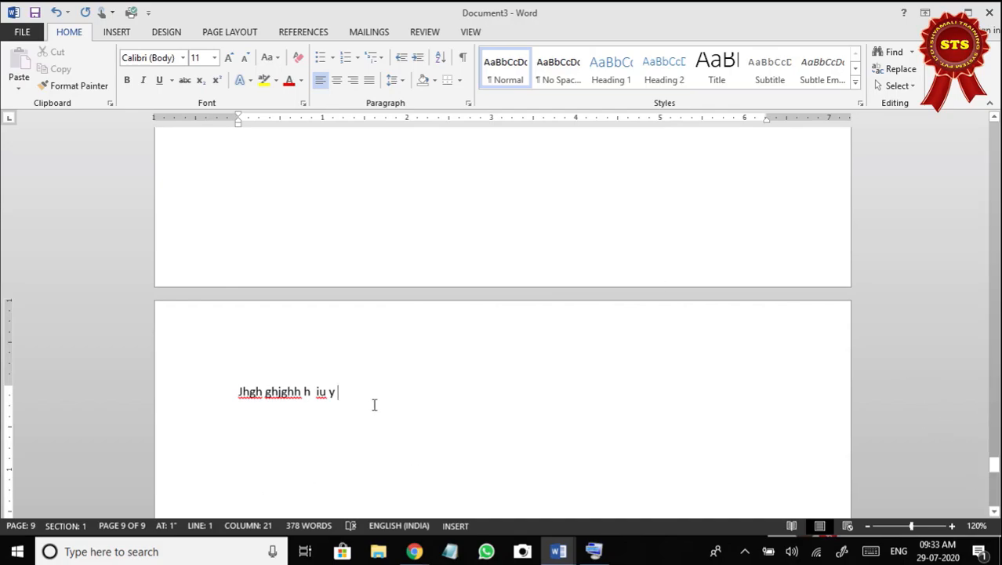
# Zoom the document out to 10% and examine how the paragraphs and blank pages are distributed.
pyautogui.scroll(15, 368, 378)
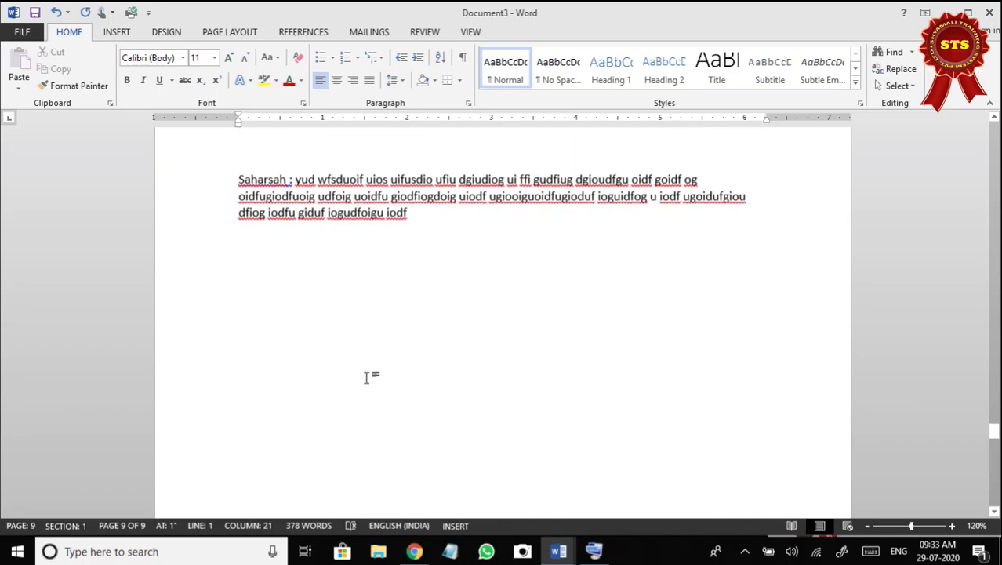
pyautogui.scroll(10, 368, 379)
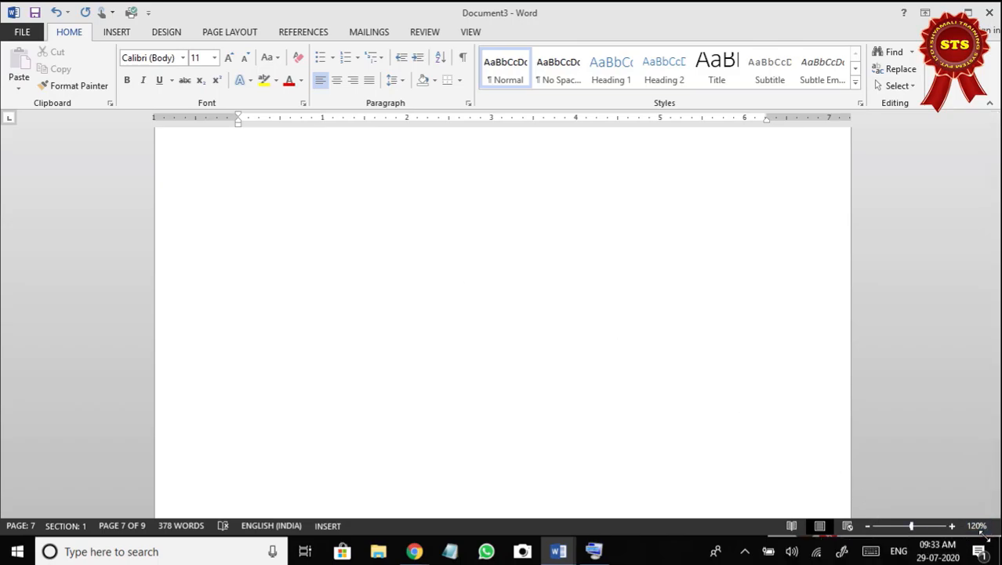
pyautogui.click(868, 529)
pyautogui.click(868, 529)
pyautogui.click(868, 529)
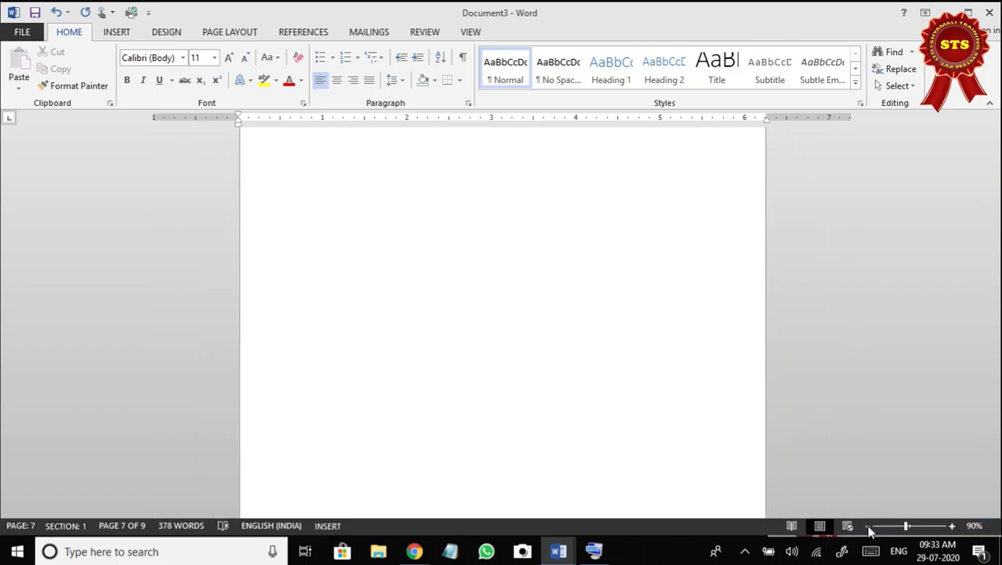
pyautogui.click(868, 529)
pyautogui.click(869, 529)
pyautogui.click(868, 528)
pyautogui.click(869, 529)
pyautogui.click(869, 529)
pyautogui.click(868, 528)
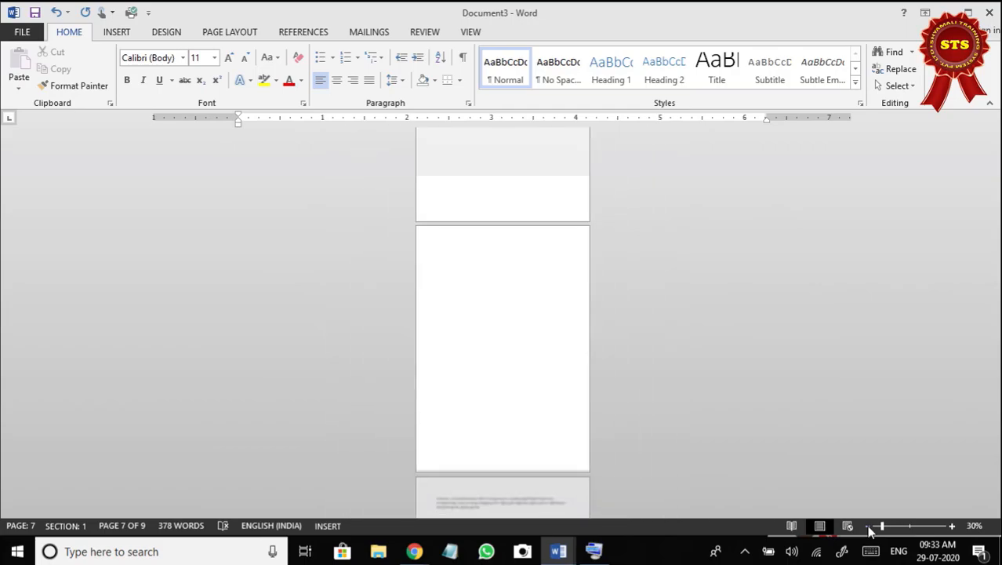
pyautogui.click(868, 529)
pyautogui.click(868, 528)
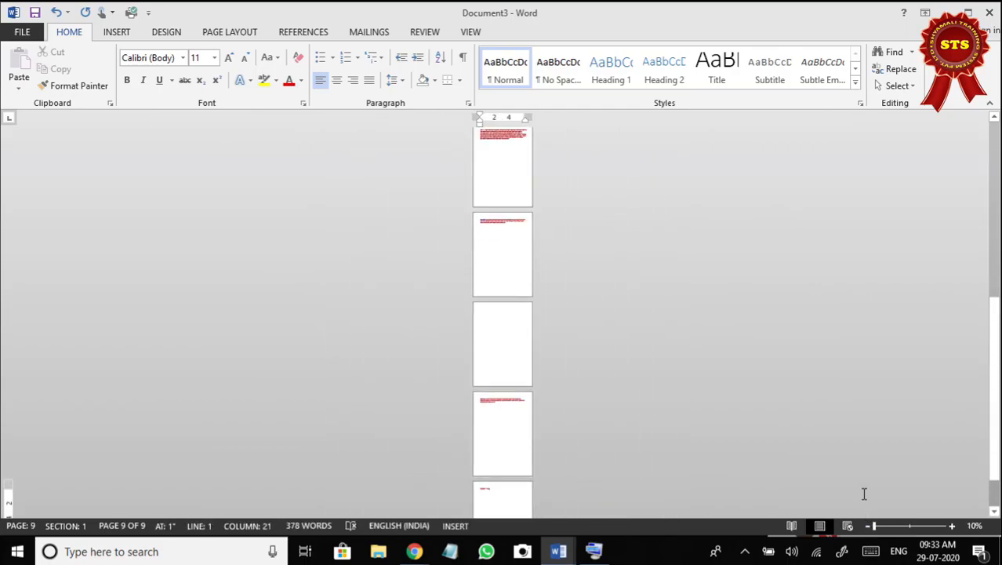
pyautogui.scroll(5, 700, 294)
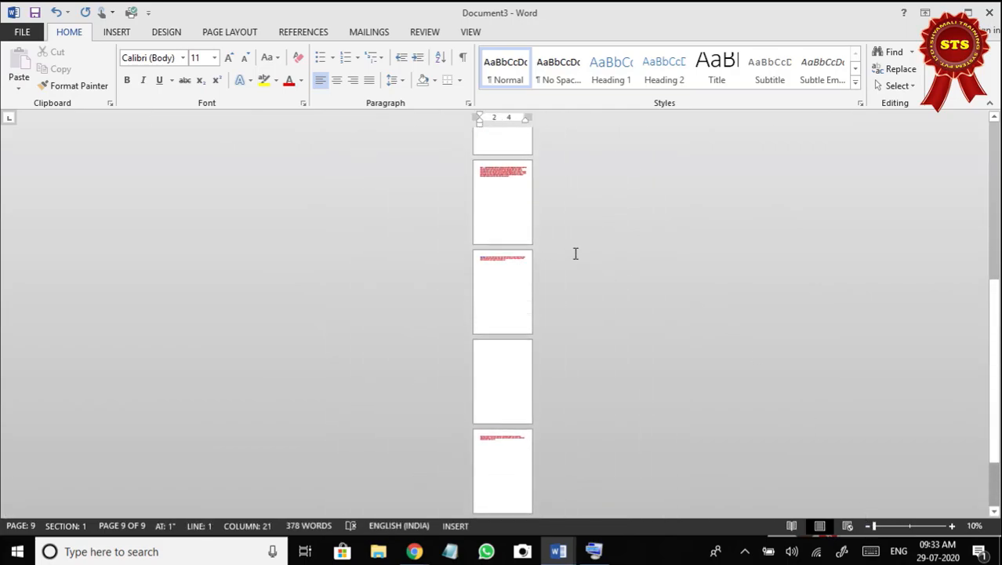
pyautogui.scroll(3, 536, 204)
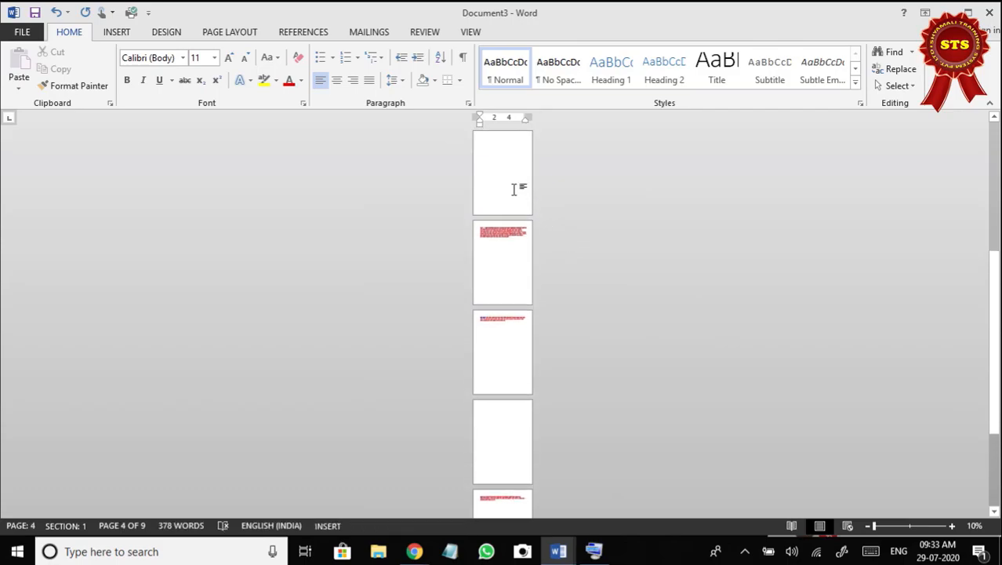
# Zoom the document to 30% and return to page 1 to review the "Districts of Bihar" layout.
pyautogui.click(952, 526)
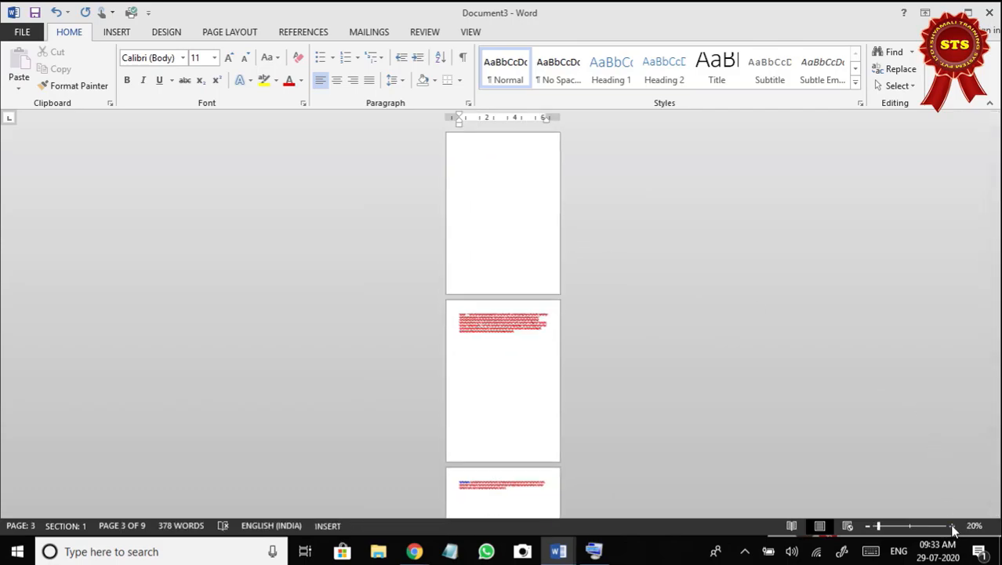
pyautogui.click(952, 526)
pyautogui.moveTo(996, 264); pyautogui.dragTo(995, 101)
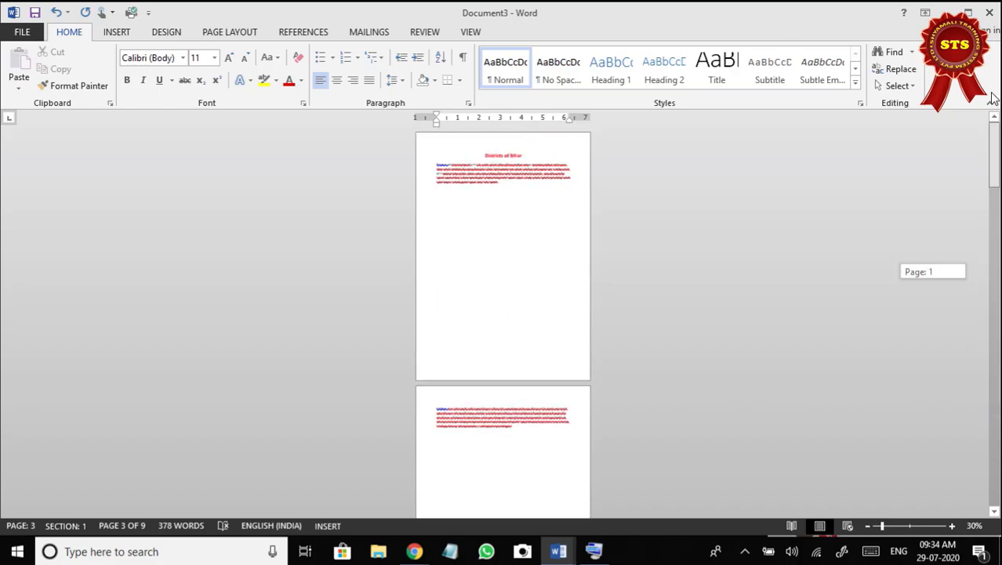
# Review the pages down to the blank page 4 and remove the stray whitespace at its start.
pyautogui.scroll(-3, 486, 298)
pyautogui.scroll(-3, 485, 304)
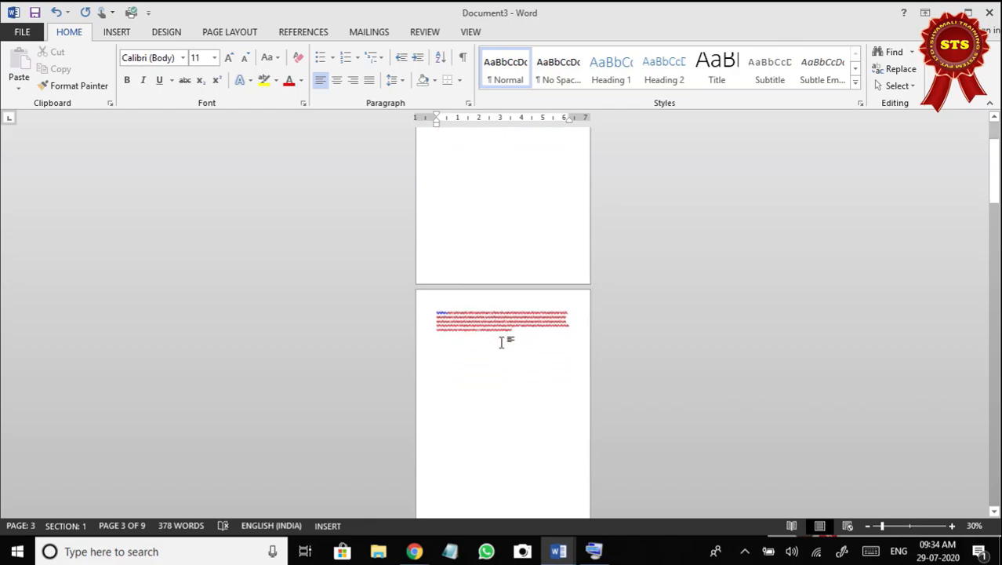
pyautogui.moveTo(993, 177); pyautogui.dragTo(994, 284)
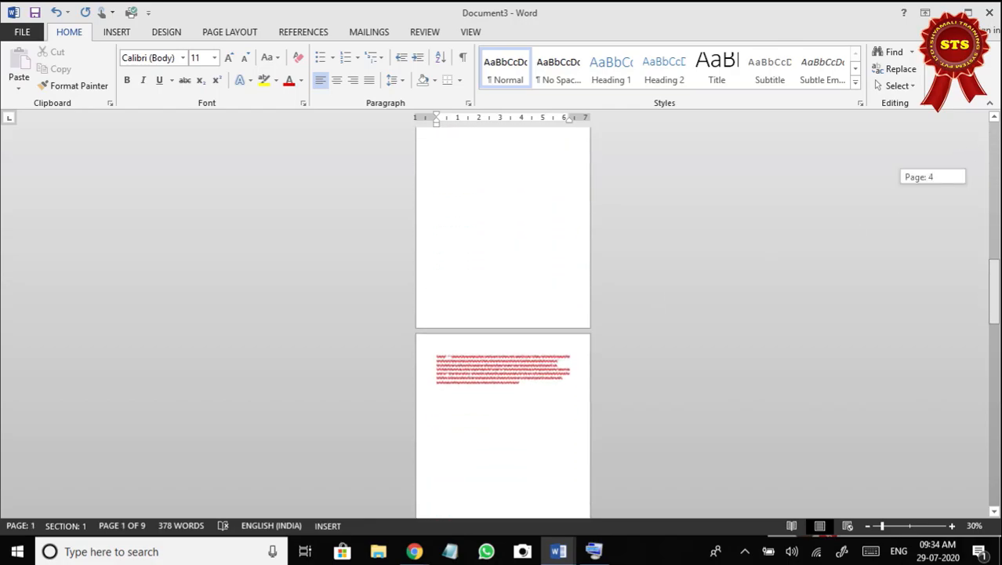
pyautogui.click(443, 253)
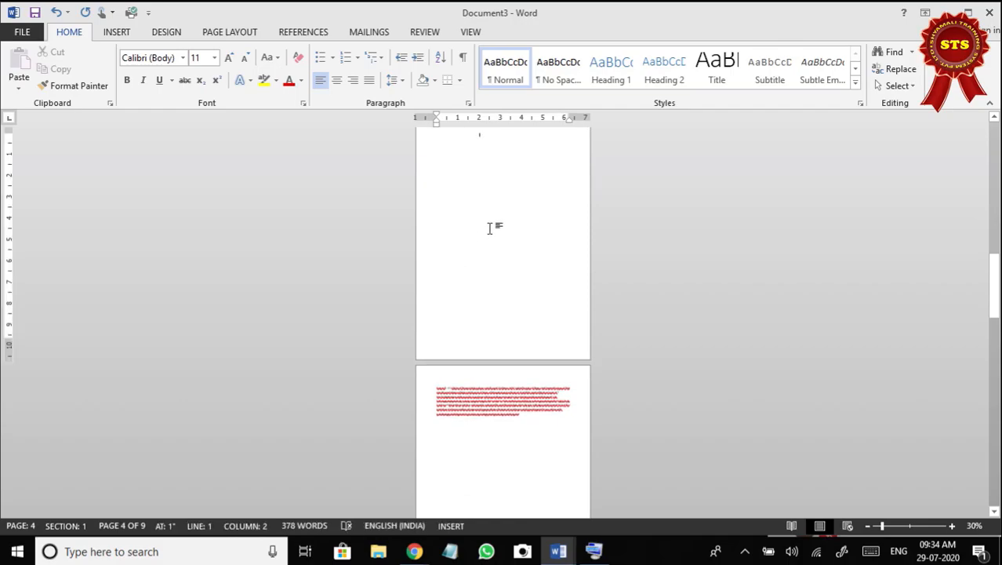
pyautogui.scroll(1, 496, 222)
pyautogui.scroll(4, 496, 221)
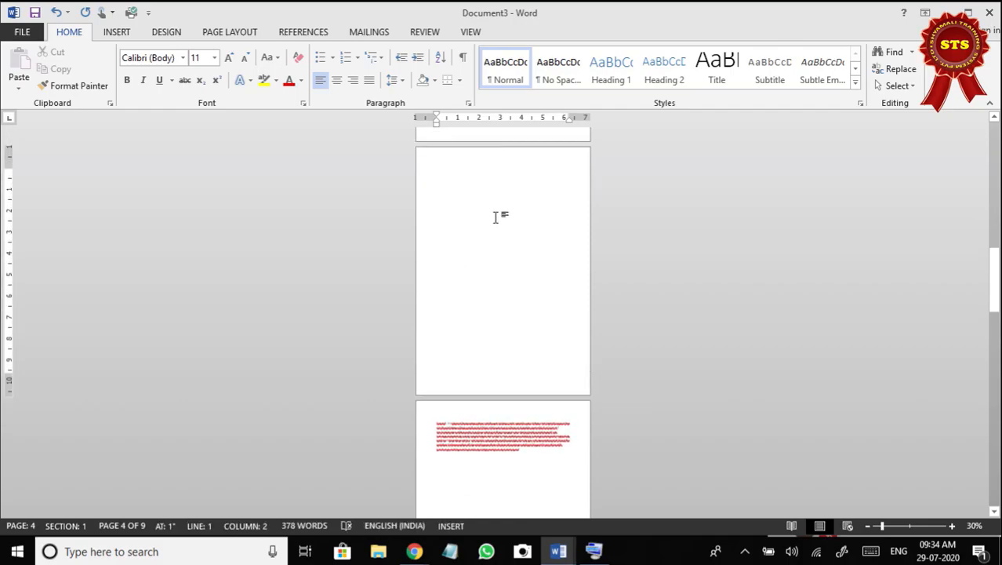
pyautogui.scroll(2, 496, 217)
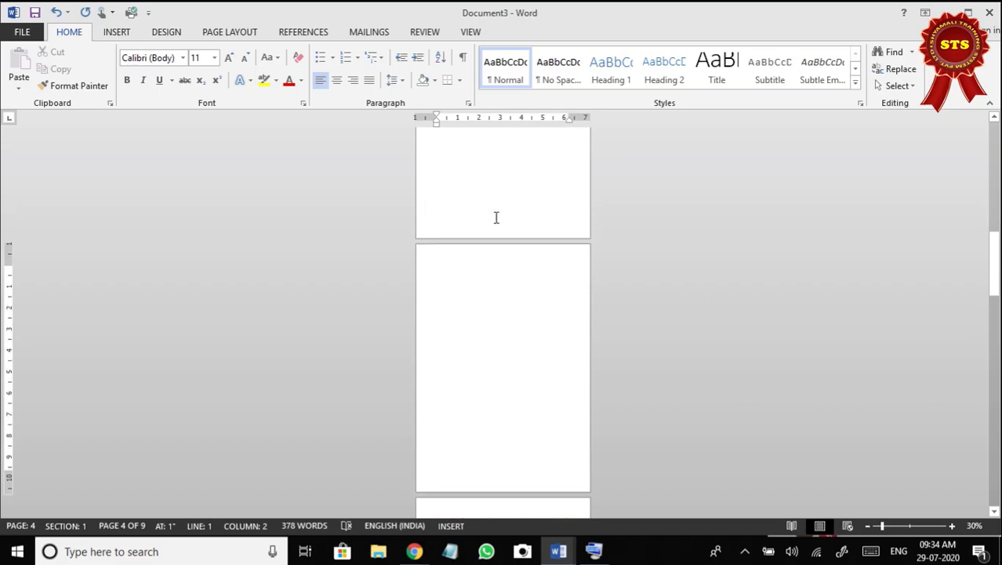
pyautogui.press('BackSpace')
pyautogui.scroll(7, 454, 271)
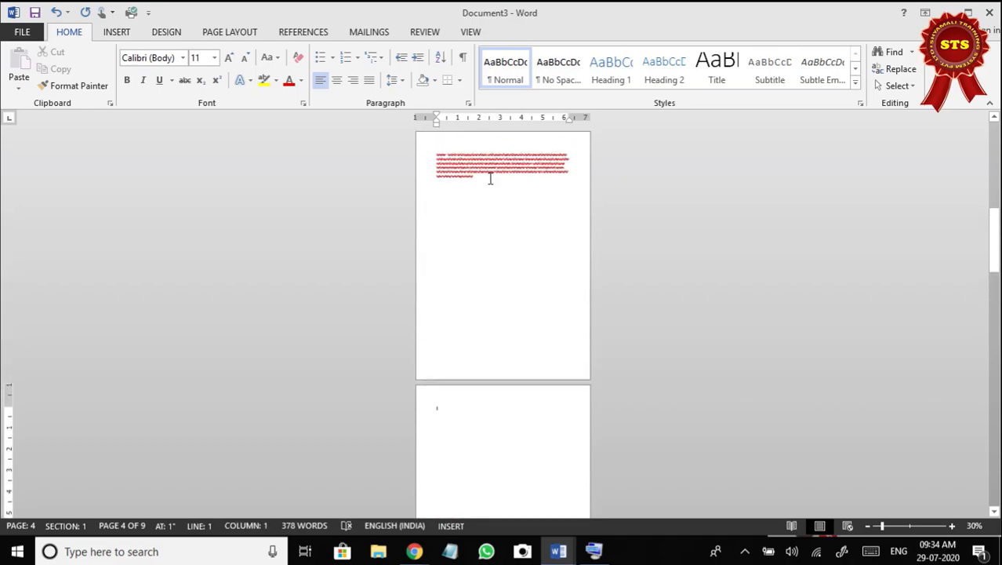
# Compare the end of the Araria paragraph on page 3 with the start of blank page 4, then enlarge the view to 50%.
pyautogui.click(490, 179)
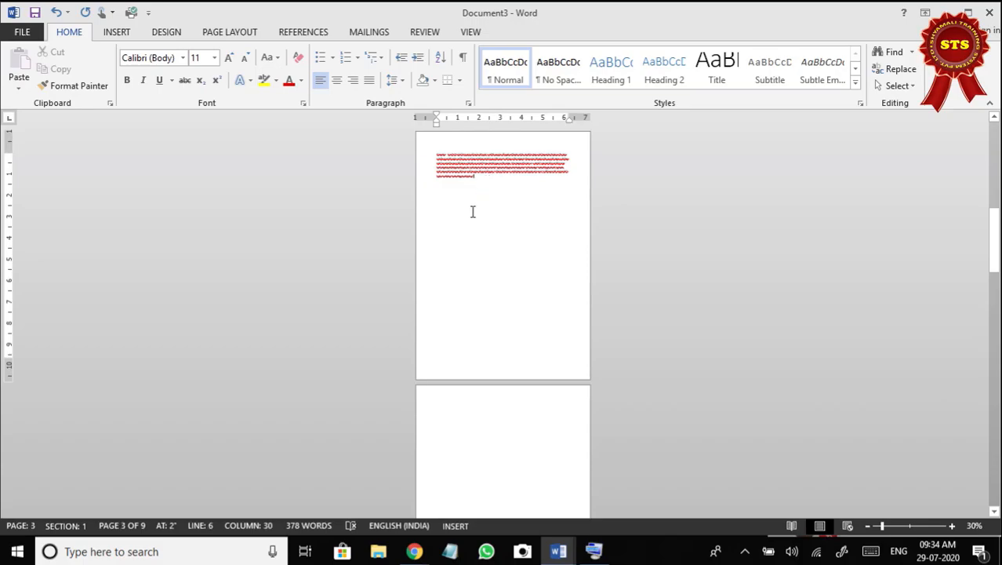
pyautogui.scroll(-1, 473, 211)
pyautogui.click(437, 373)
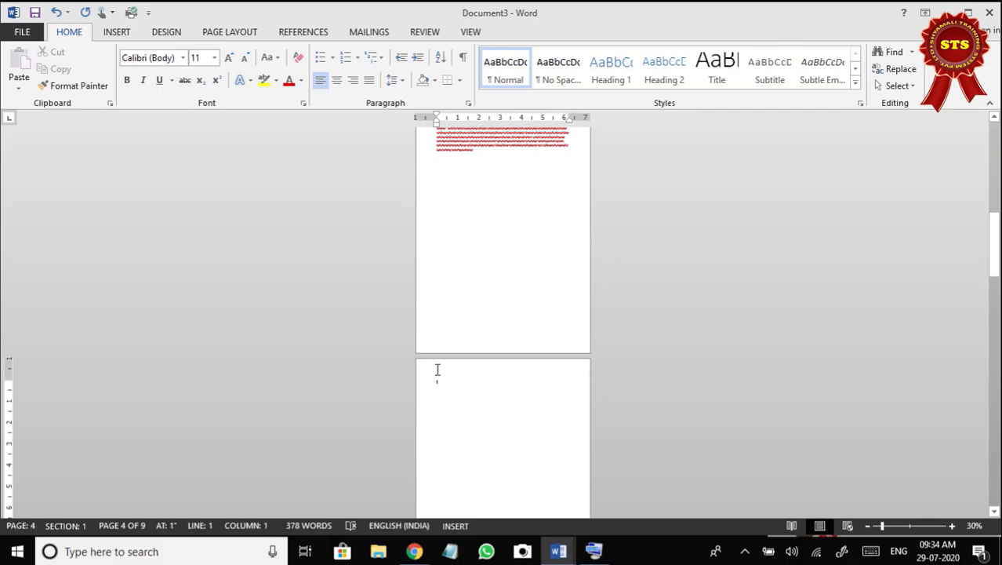
pyautogui.scroll(1, 482, 284)
pyautogui.click(488, 168)
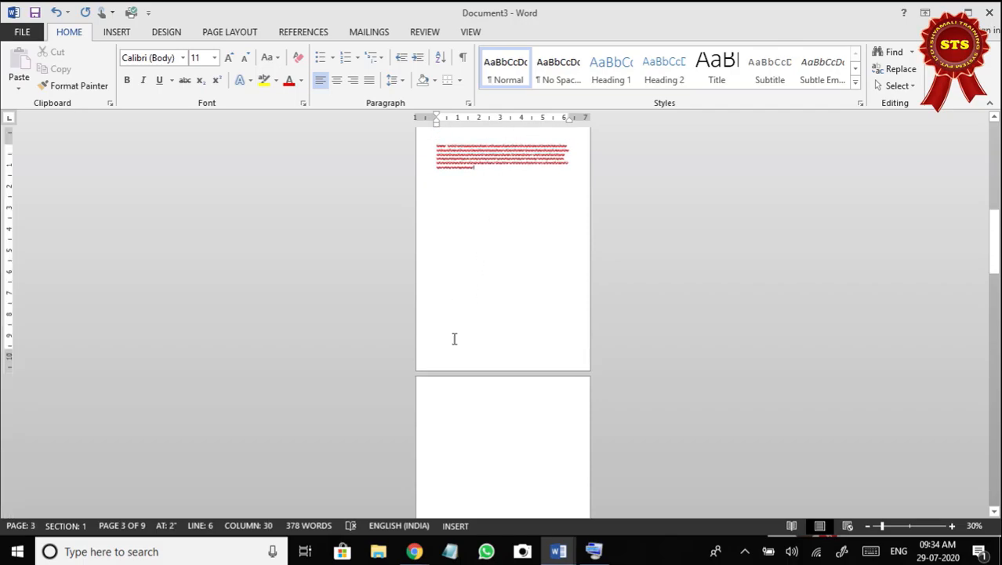
pyautogui.click(953, 526)
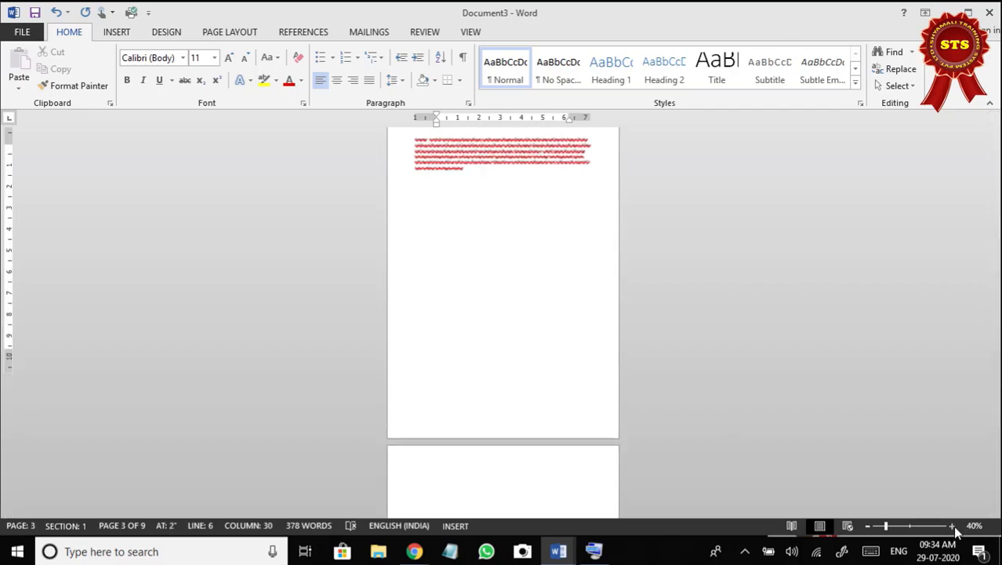
pyautogui.click(952, 526)
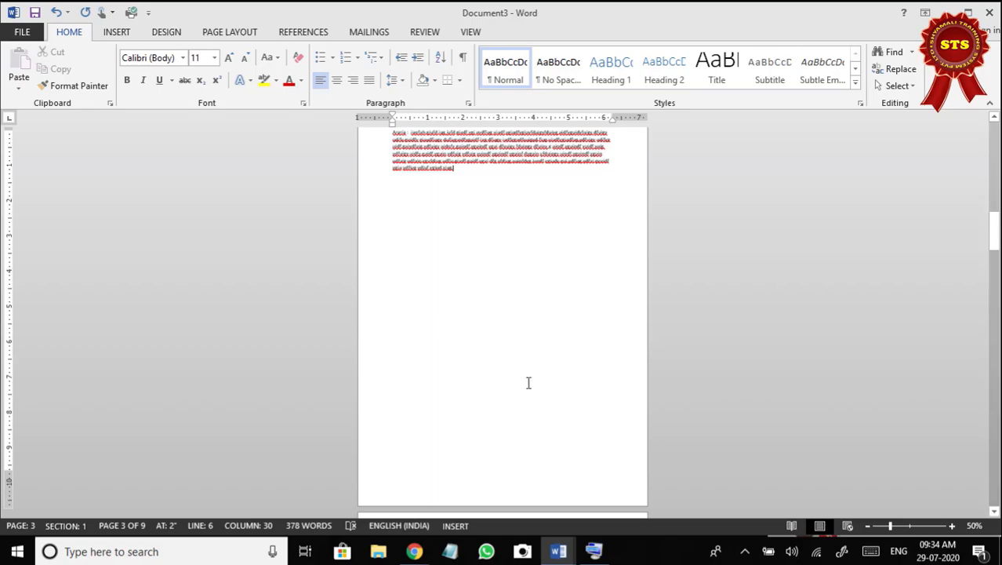
# Restore the on-screen keyboard above the page, zoom to 60% and delete one page break after the Araria paragraph on page 3.
pyautogui.click(594, 552)
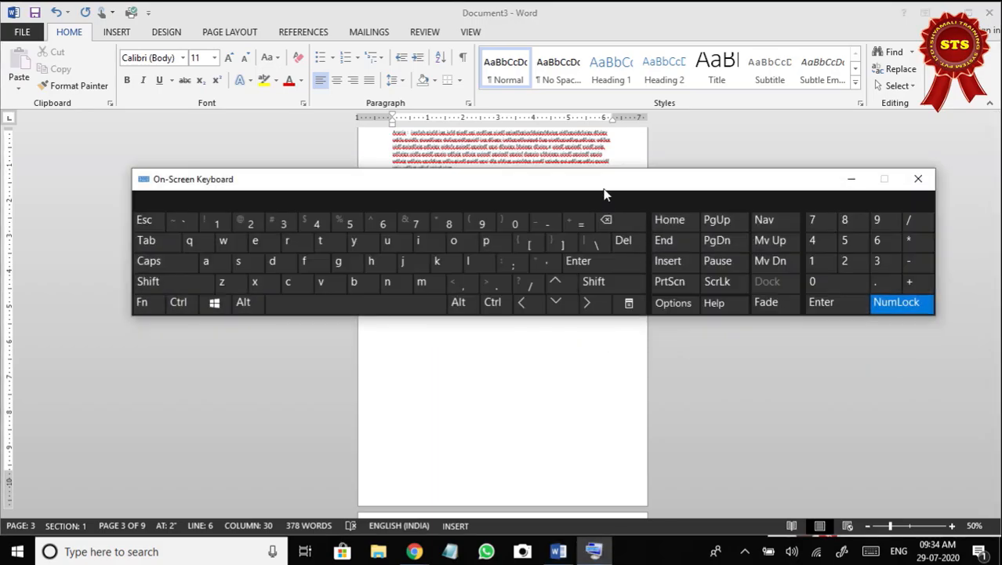
pyautogui.moveTo(603, 190); pyautogui.dragTo(624, 11)
pyautogui.scroll(2, 673, 174)
pyautogui.click(462, 262)
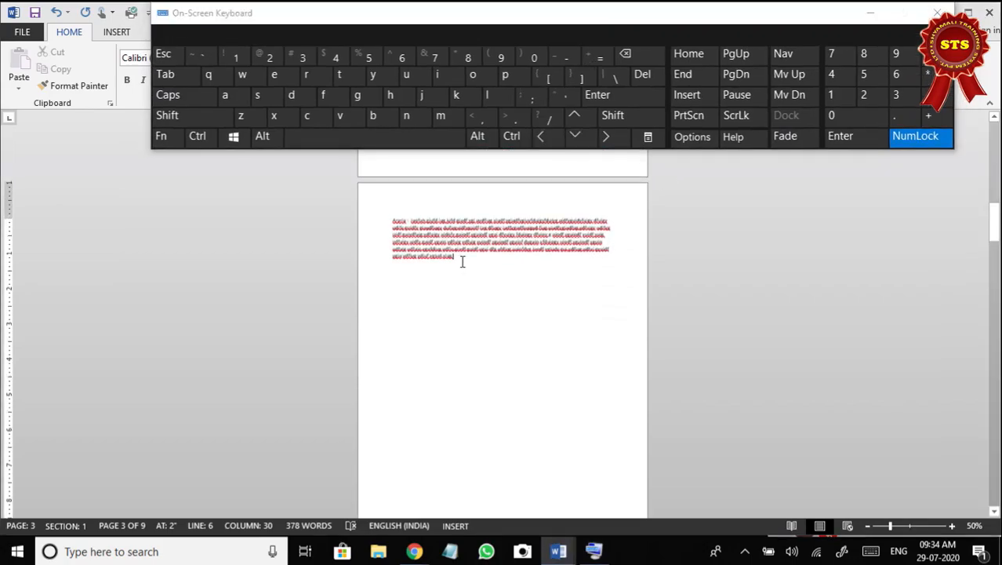
pyautogui.click(952, 525)
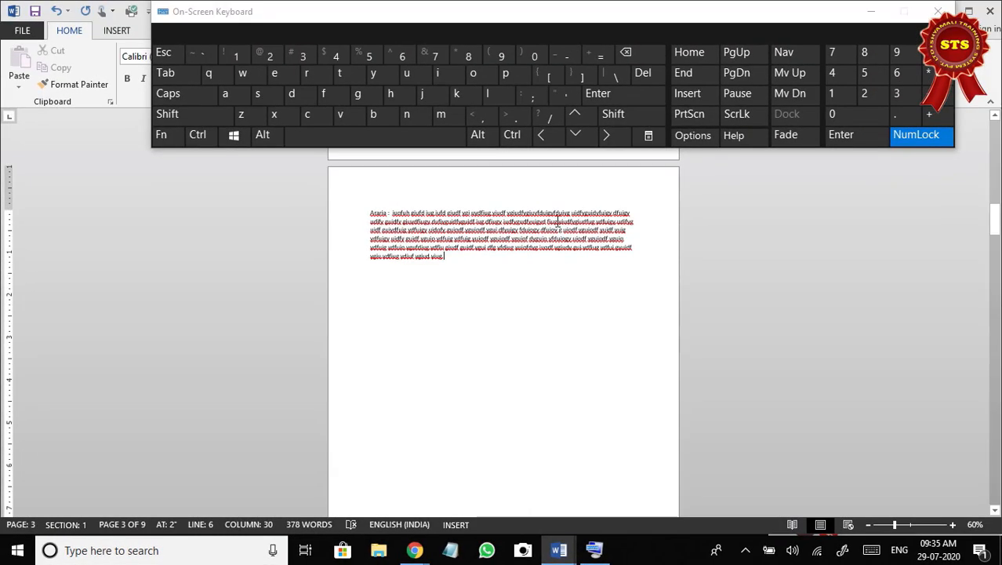
pyautogui.click(648, 78)
# Zoom to 100% and delete the remaining page break after the Araria paragraph so the Supaul paragraph follows it on page 3.
pyautogui.scroll(-5, 477, 280)
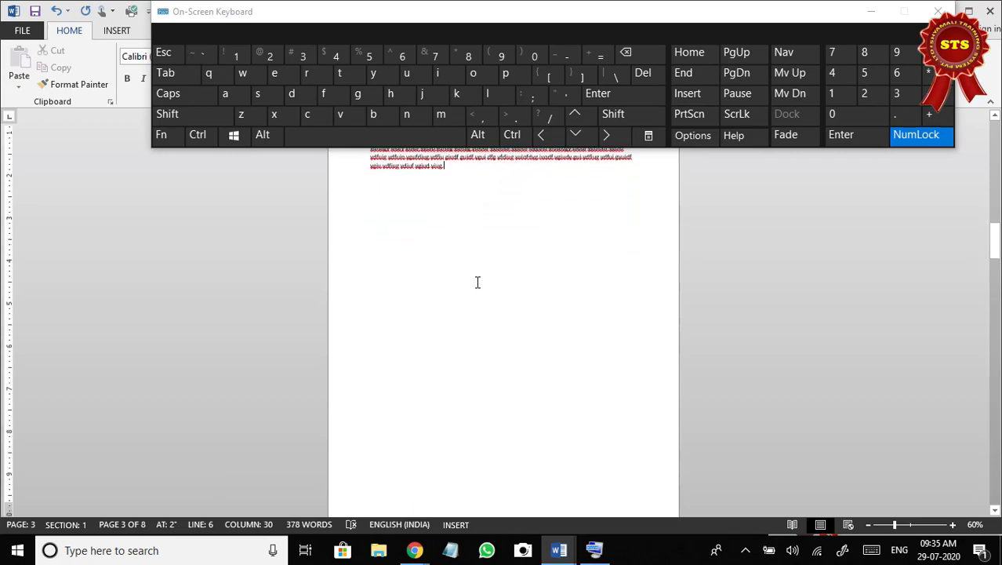
pyautogui.scroll(-2, 476, 284)
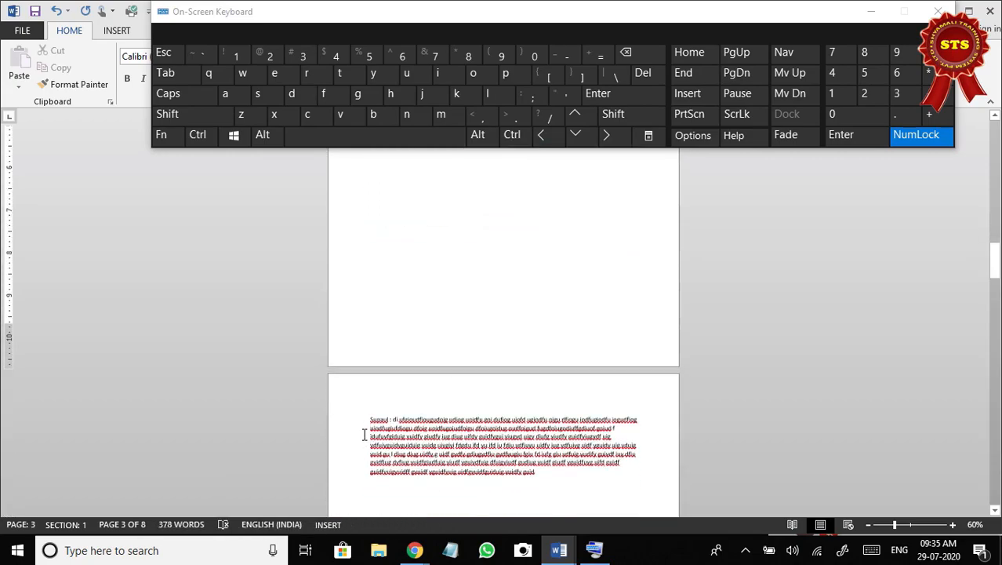
pyautogui.scroll(1, 382, 427)
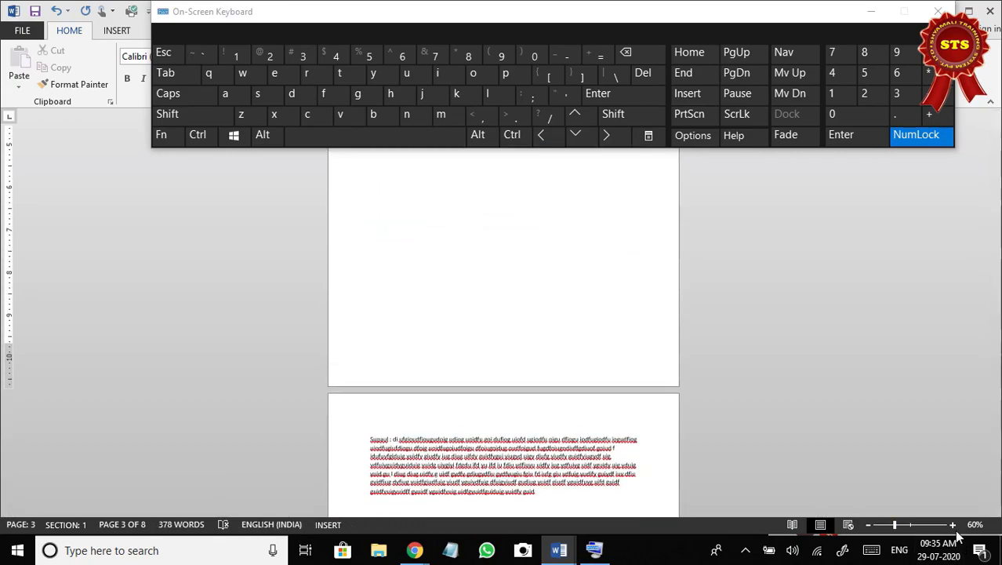
pyautogui.click(953, 524)
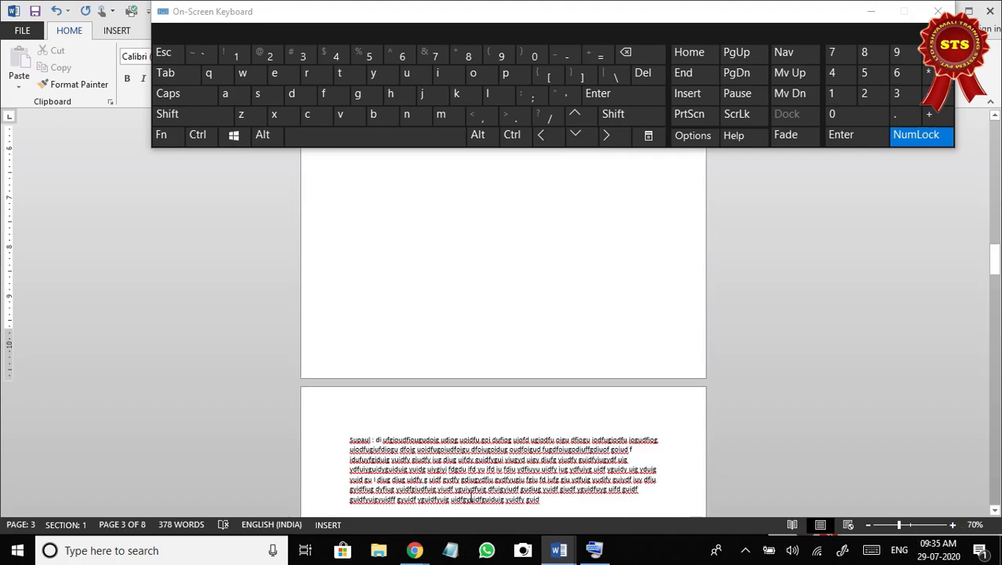
pyautogui.click(358, 440)
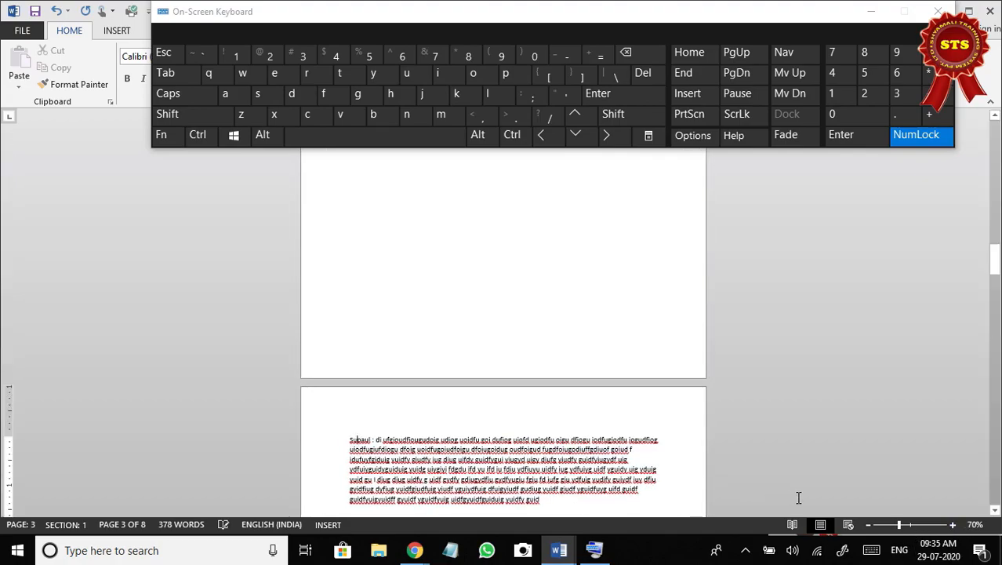
pyautogui.click(953, 524)
pyautogui.click(953, 525)
pyautogui.click(953, 525)
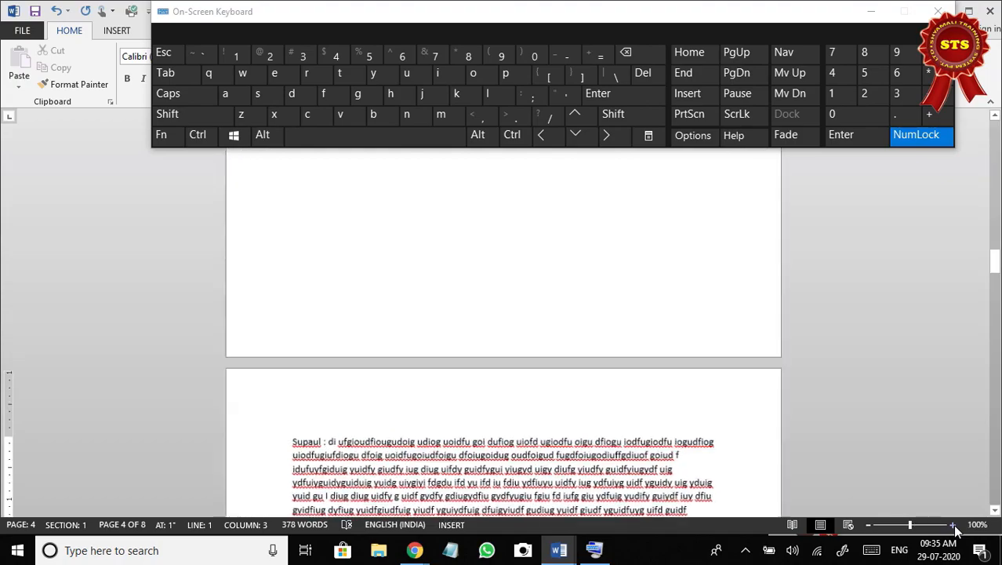
pyautogui.scroll(10, 315, 420)
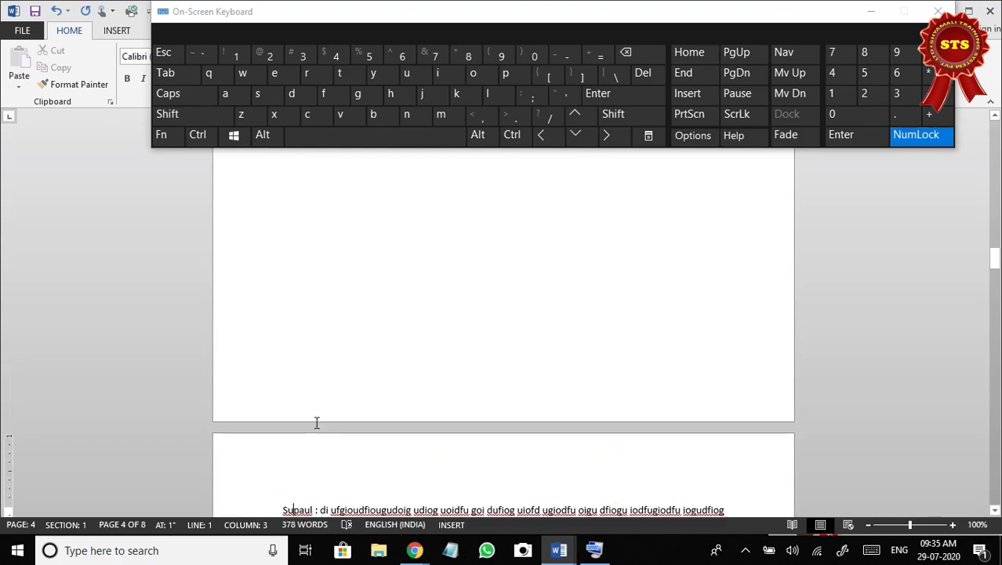
pyautogui.click(433, 285)
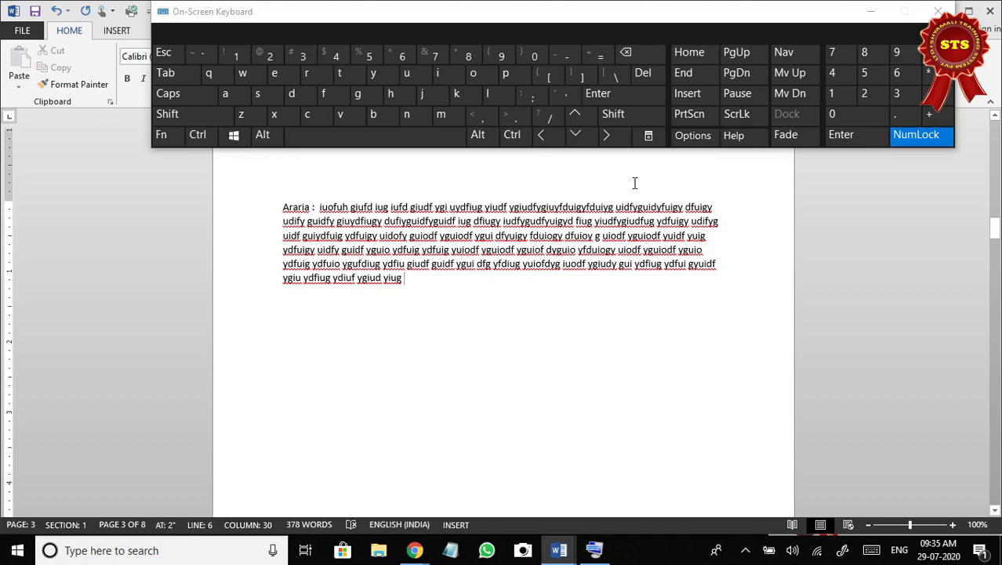
pyautogui.click(644, 76)
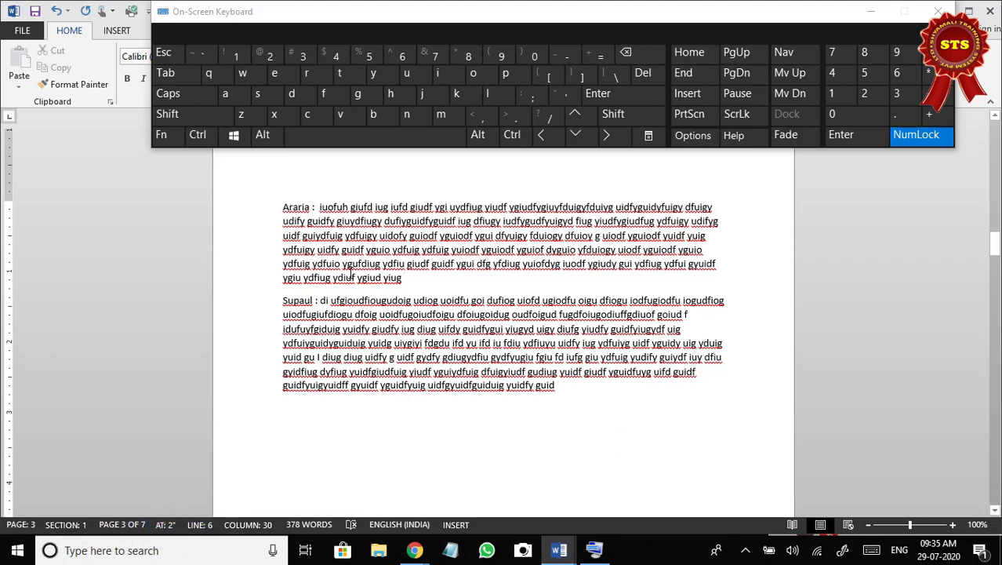
# Delete the page break after the Katihar paragraph on page 2 so the Araria and Supaul paragraphs follow it.
pyautogui.scroll(3, 351, 270)
pyautogui.scroll(15, 351, 271)
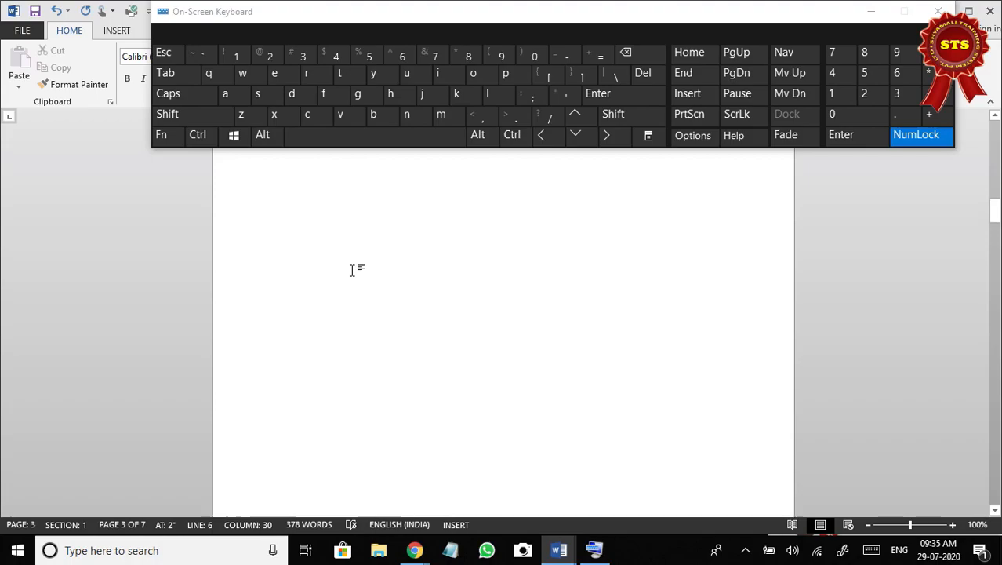
pyautogui.click(541, 313)
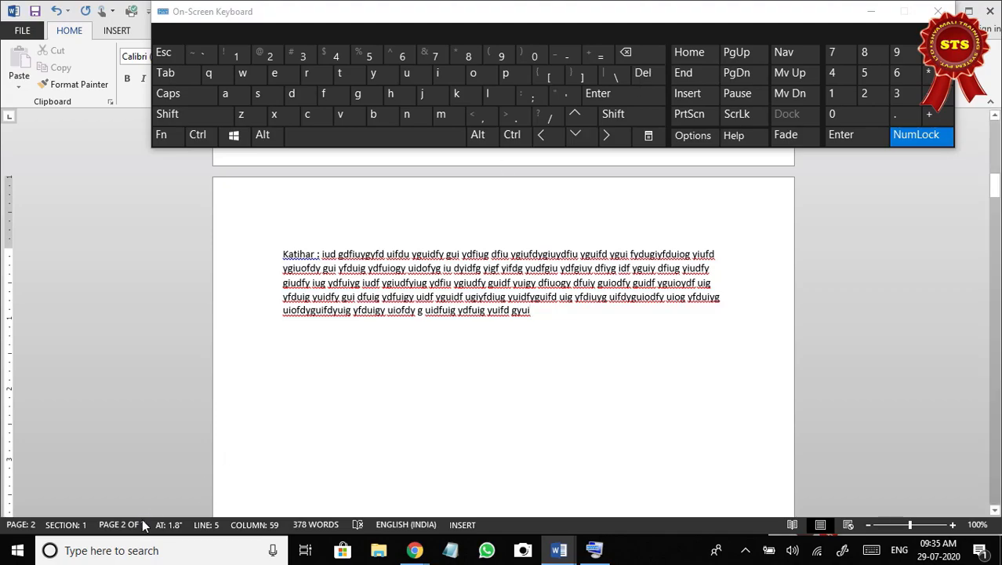
pyautogui.click(645, 75)
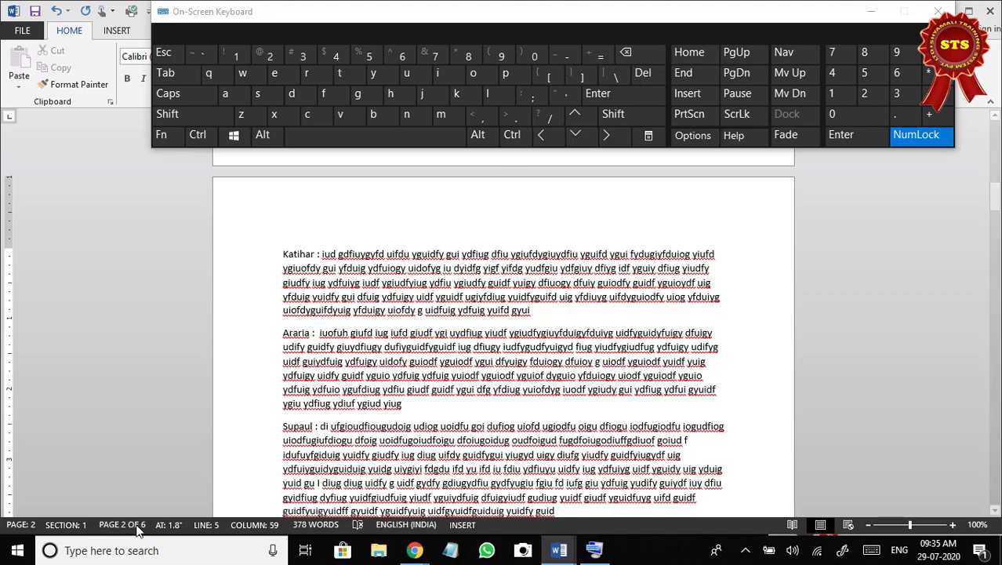
# Return to page 1 and delete forward some of the blank lines after the end of the Purnea paragraph.
pyautogui.scroll(2, 527, 320)
pyautogui.scroll(12, 528, 320)
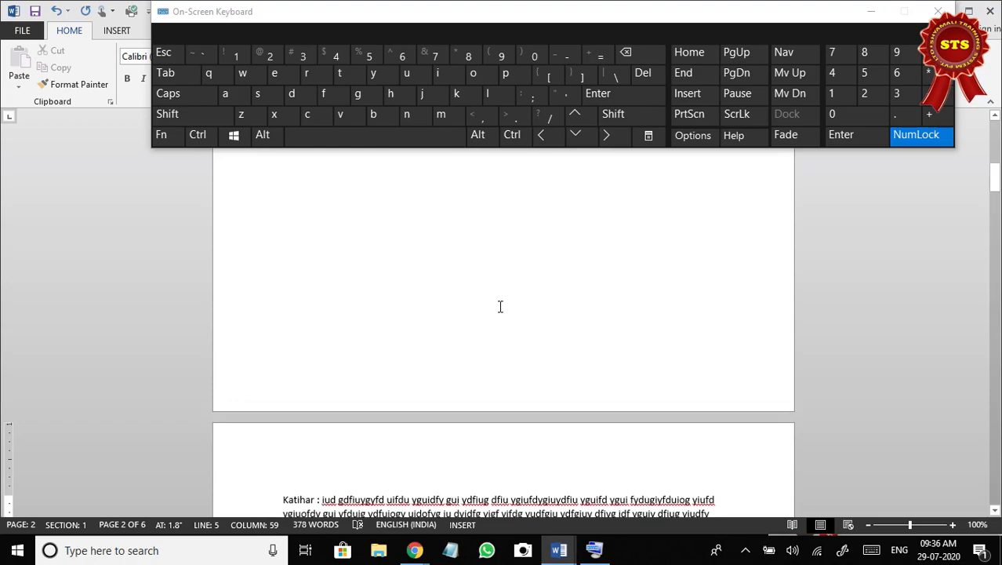
pyautogui.click(487, 302)
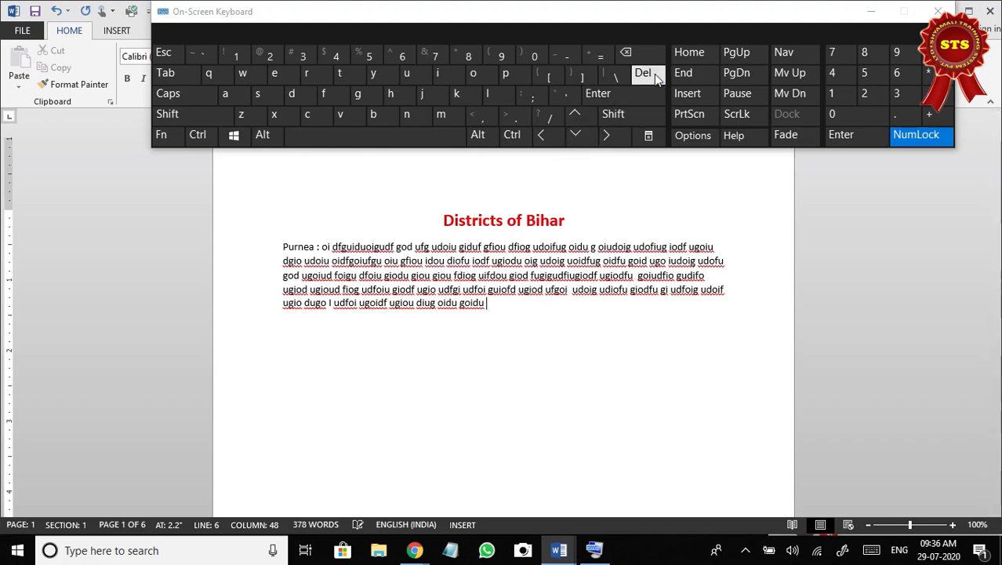
pyautogui.scroll(-1, 574, 284)
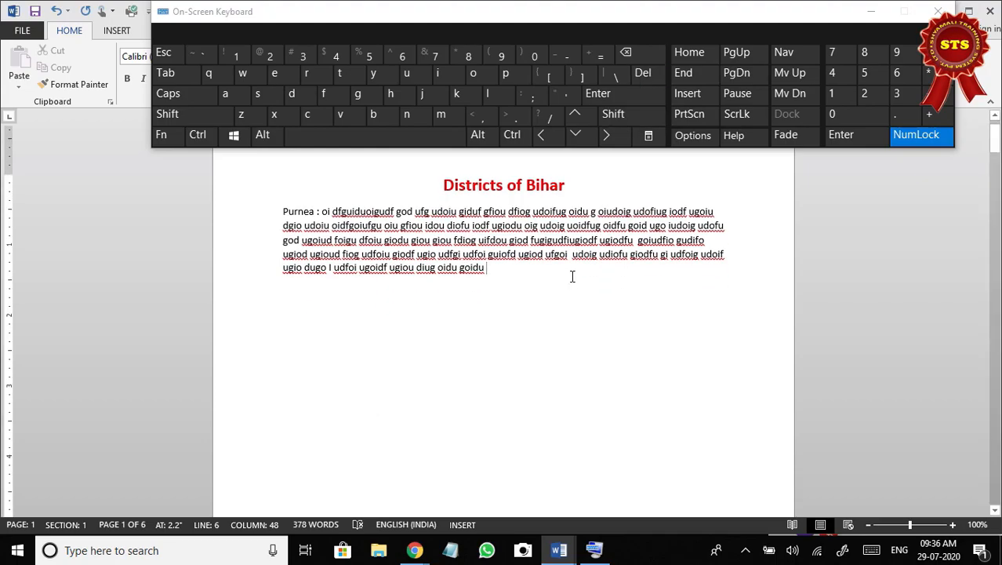
# Zoom to 90%, show the formatting marks and examine the empty paragraphs between Purnea and Katihar, keeping the on-screen keyboard clear of the text.
pyautogui.click(868, 525)
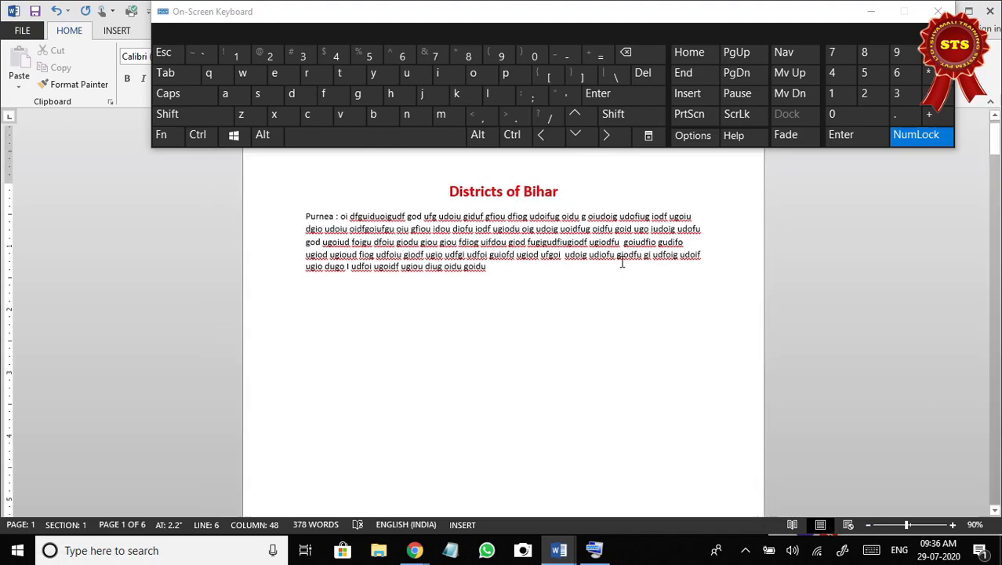
pyautogui.moveTo(527, 43); pyautogui.dragTo(495, 104)
pyautogui.click(463, 55)
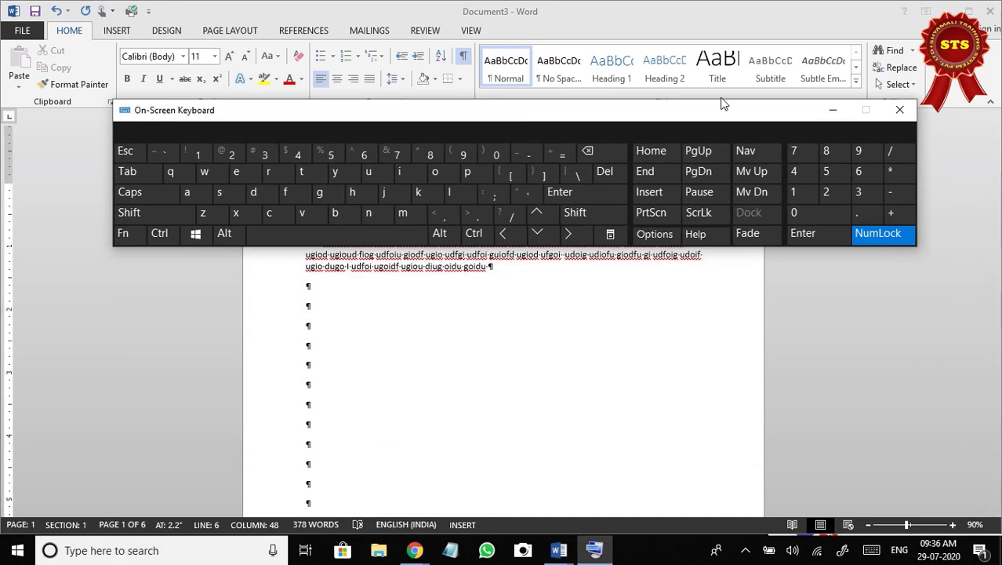
pyautogui.moveTo(687, 118); pyautogui.dragTo(750, 110)
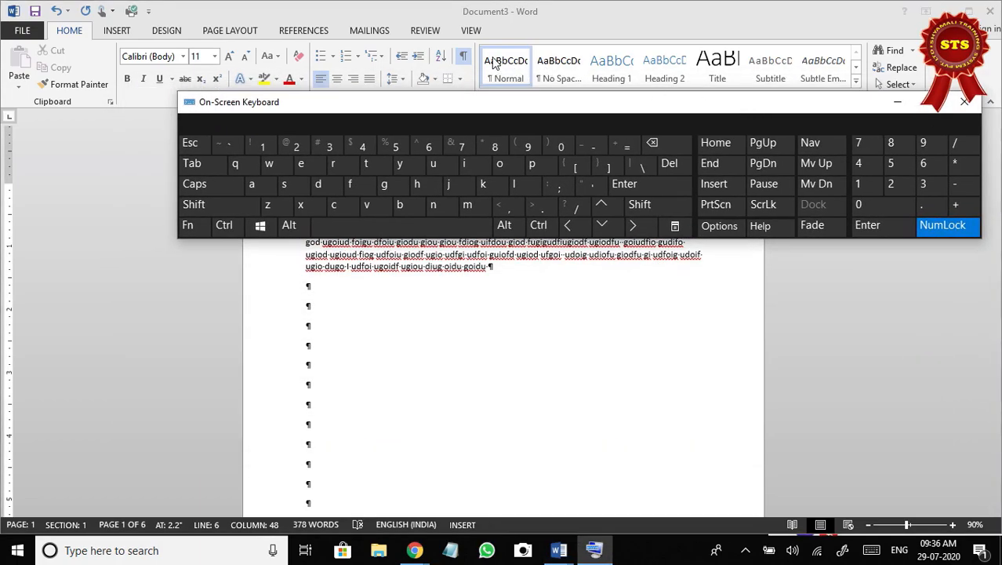
pyautogui.click(465, 60)
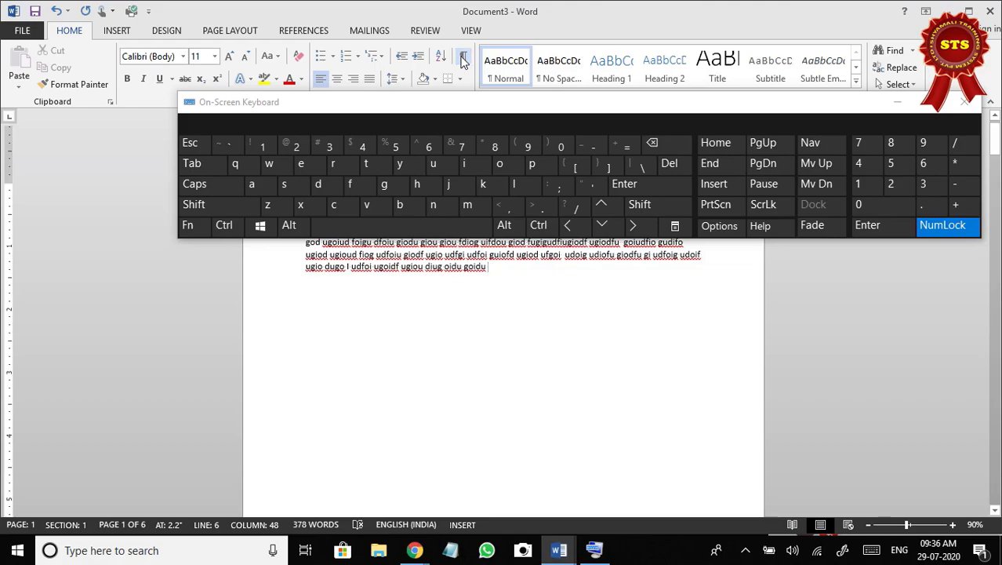
pyautogui.scroll(-1, 384, 396)
pyautogui.scroll(-2, 381, 400)
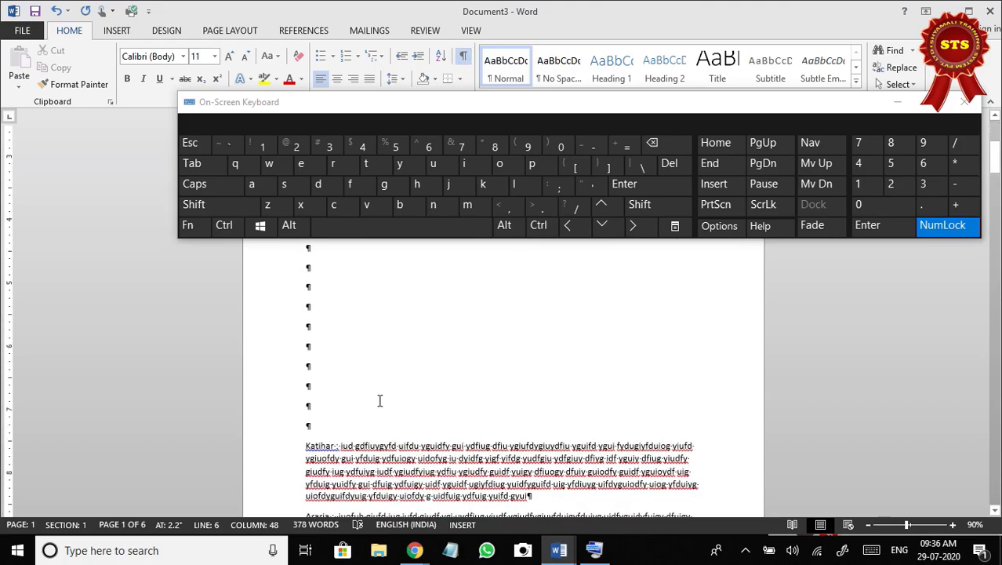
pyautogui.moveTo(518, 113); pyautogui.dragTo(476, 22)
pyautogui.scroll(2, 417, 216)
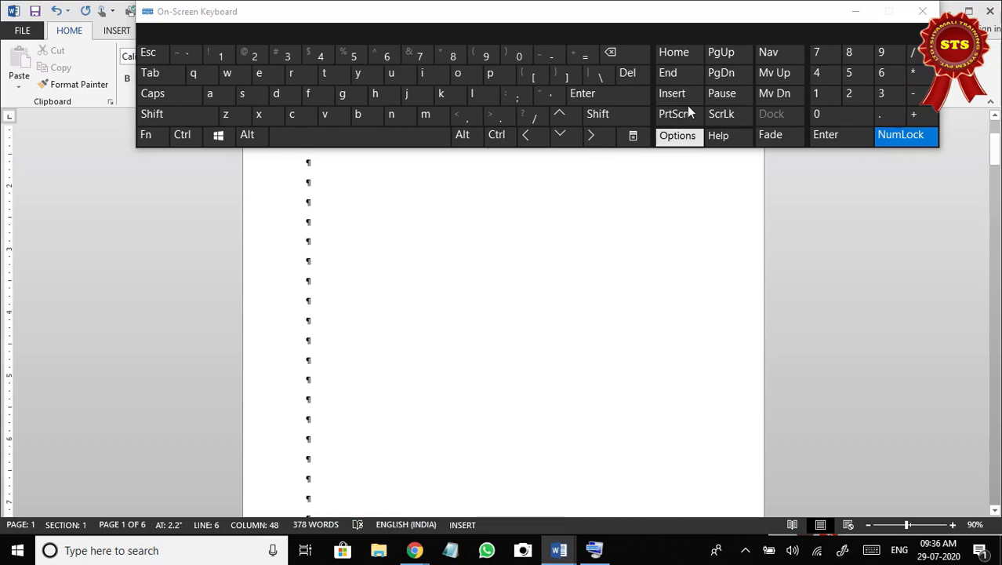
# Delete forward all the remaining empty paragraphs after the Purnea paragraph so the Katihar paragraph follows it directly.
pyautogui.click(634, 81)
pyautogui.click(634, 82)
pyautogui.click(634, 82)
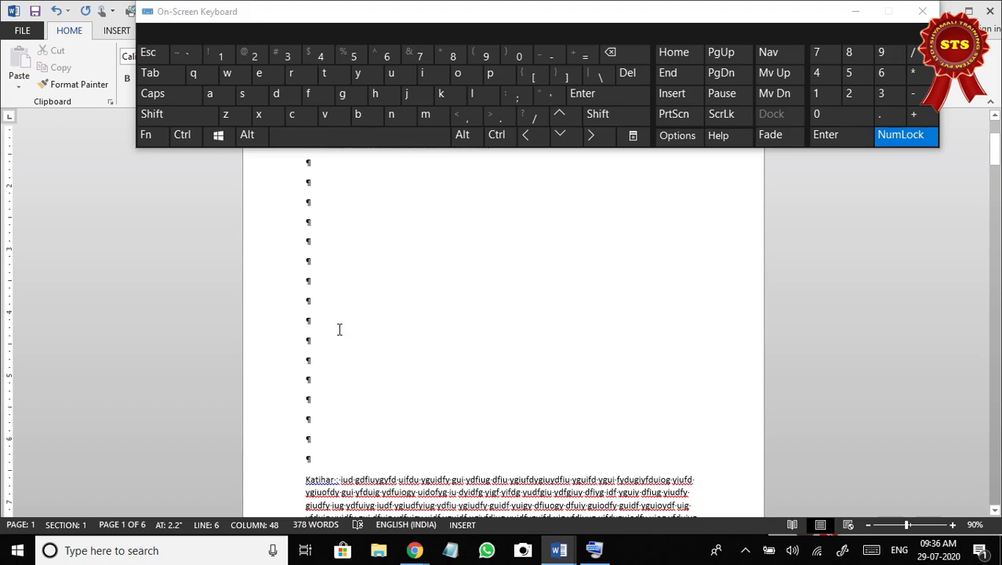
pyautogui.scroll(1, 338, 329)
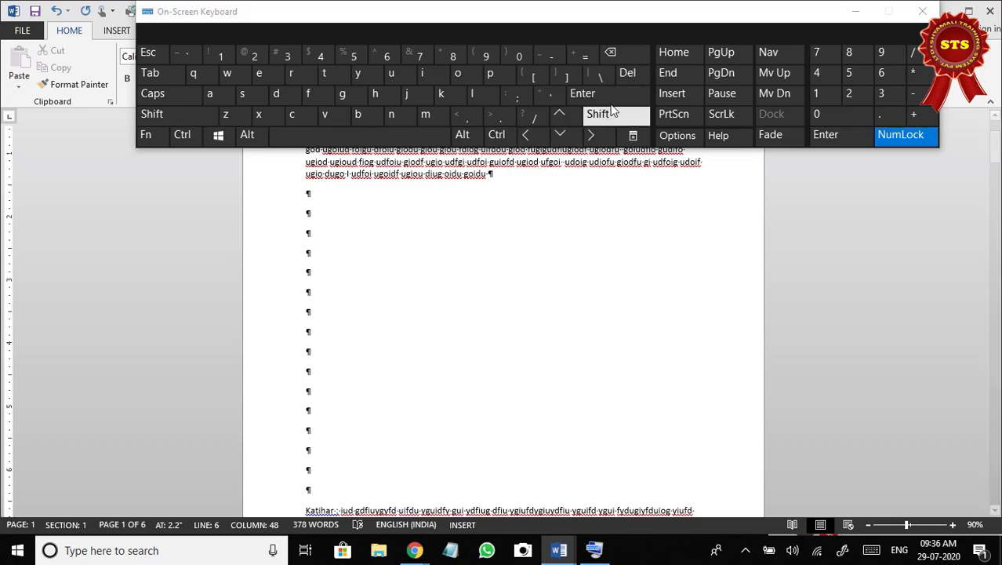
pyautogui.click(630, 73)
pyautogui.click(630, 73)
pyautogui.click(629, 73)
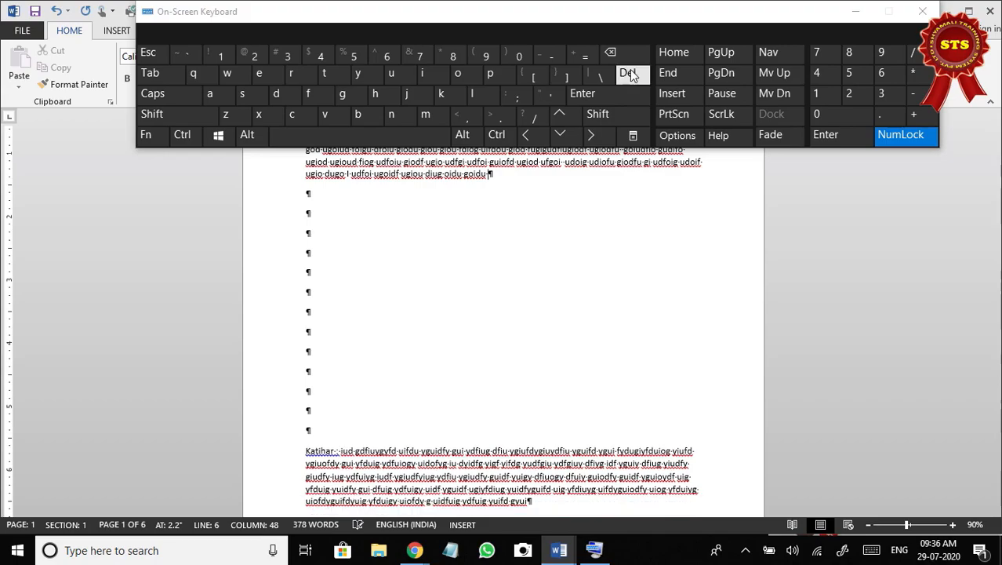
pyautogui.click(630, 73)
pyautogui.click(629, 73)
pyautogui.click(630, 73)
pyautogui.click(630, 73)
pyautogui.click(630, 73)
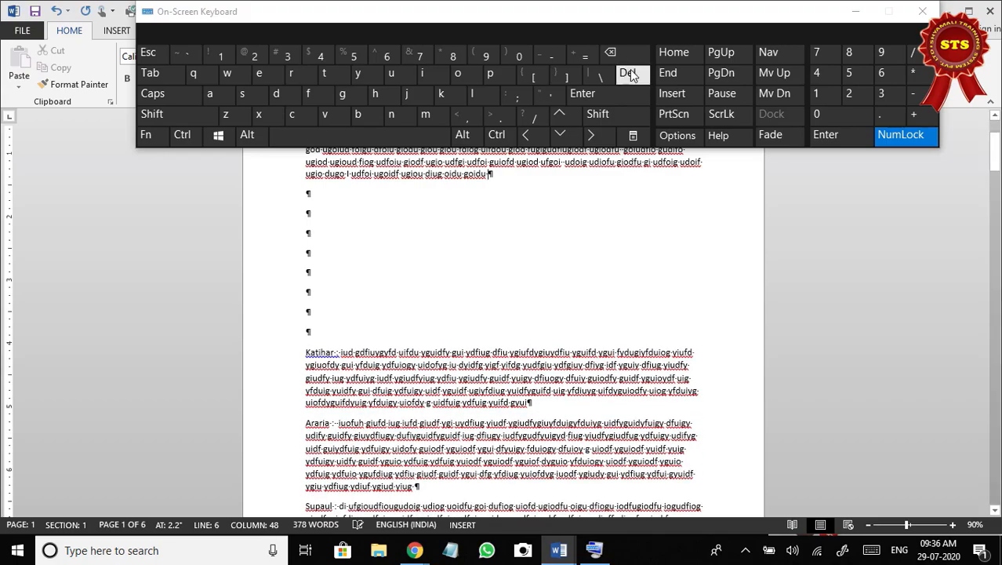
pyautogui.click(630, 73)
pyautogui.click(630, 73)
pyautogui.click(630, 73)
pyautogui.click(630, 73)
pyautogui.click(630, 73)
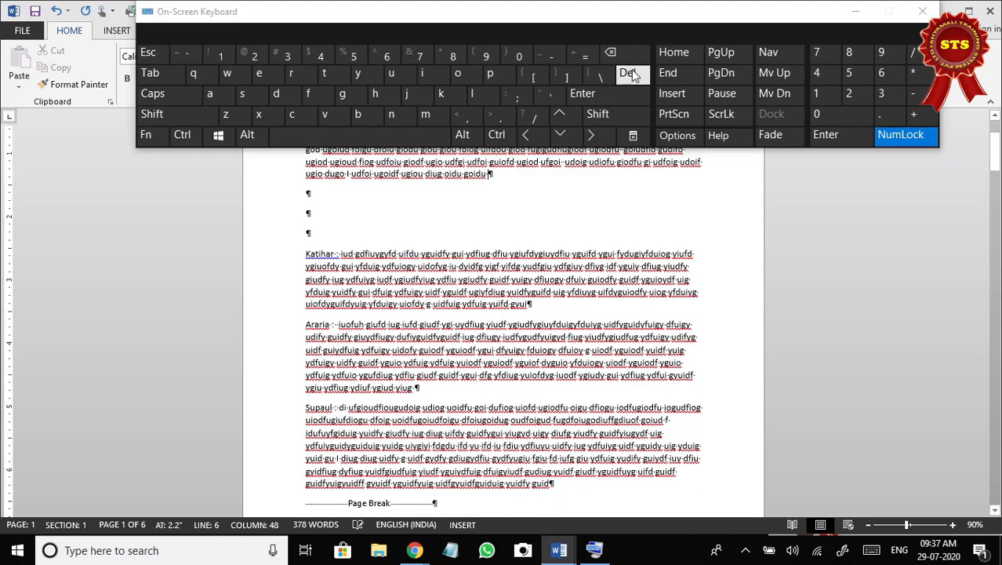
pyautogui.click(630, 73)
pyautogui.click(630, 73)
pyautogui.click(630, 73)
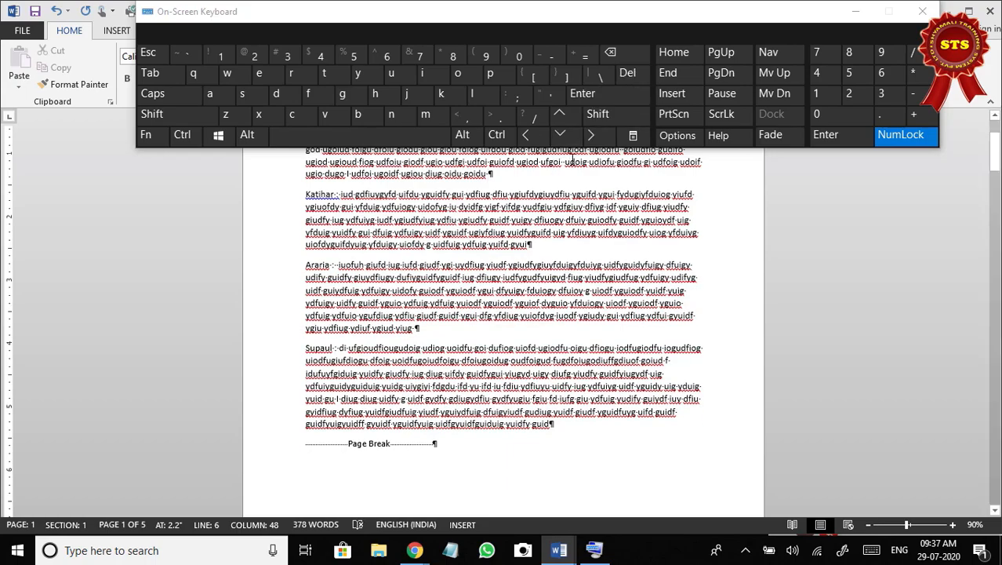
# Move the on-screen keyboard off the ribbon, hide the formatting marks and look over page 1 without them.
pyautogui.moveTo(586, 18); pyautogui.dragTo(549, 260)
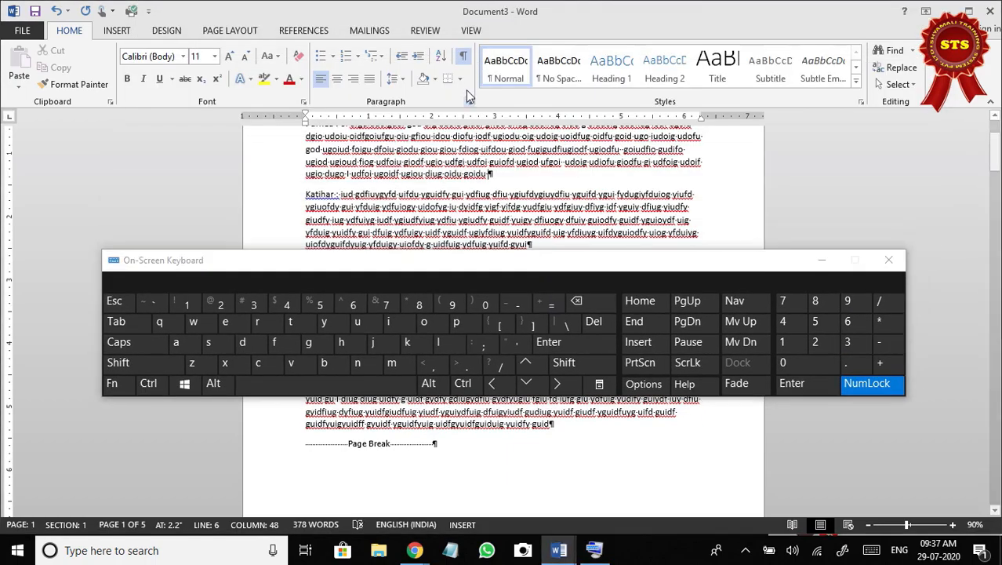
pyautogui.click(462, 57)
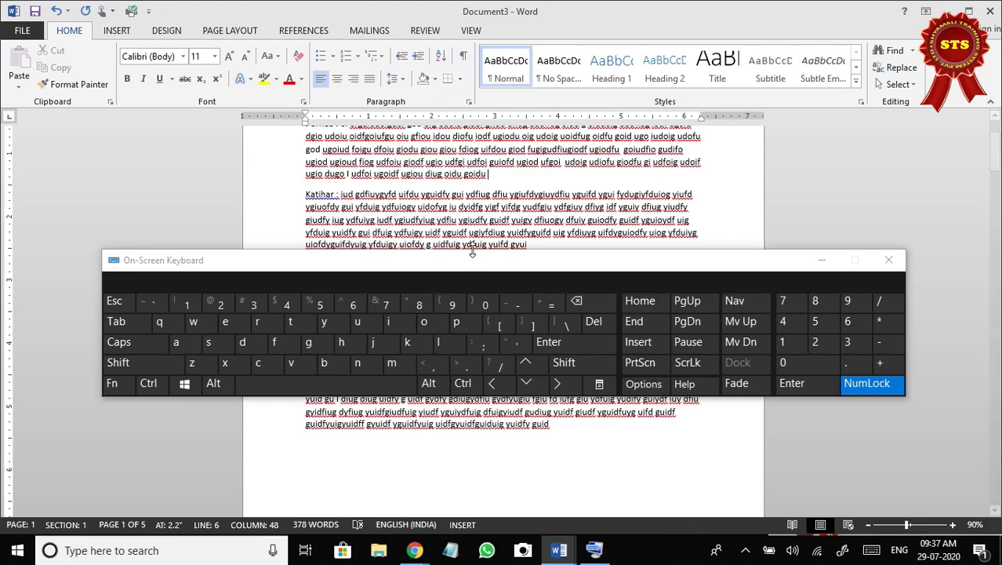
pyautogui.click(463, 57)
pyautogui.click(465, 58)
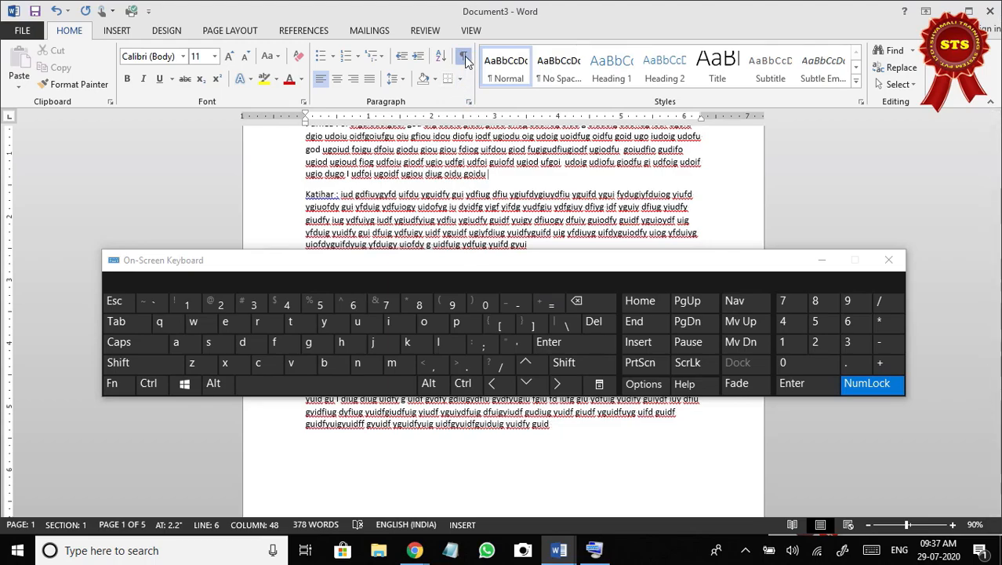
pyautogui.click(465, 56)
pyautogui.click(464, 56)
pyautogui.scroll(1, 441, 224)
pyautogui.scroll(1, 441, 223)
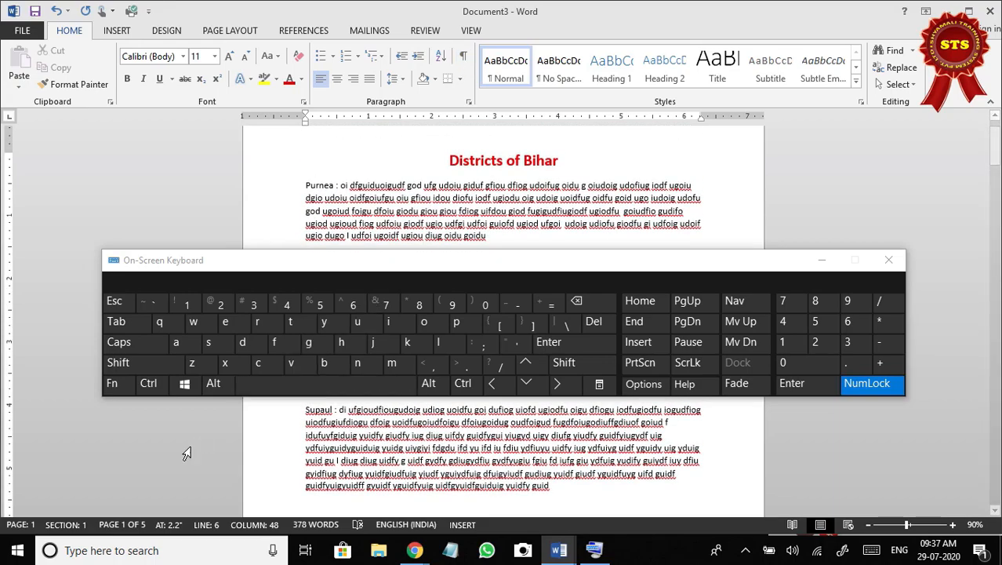
pyautogui.scroll(-5, 412, 439)
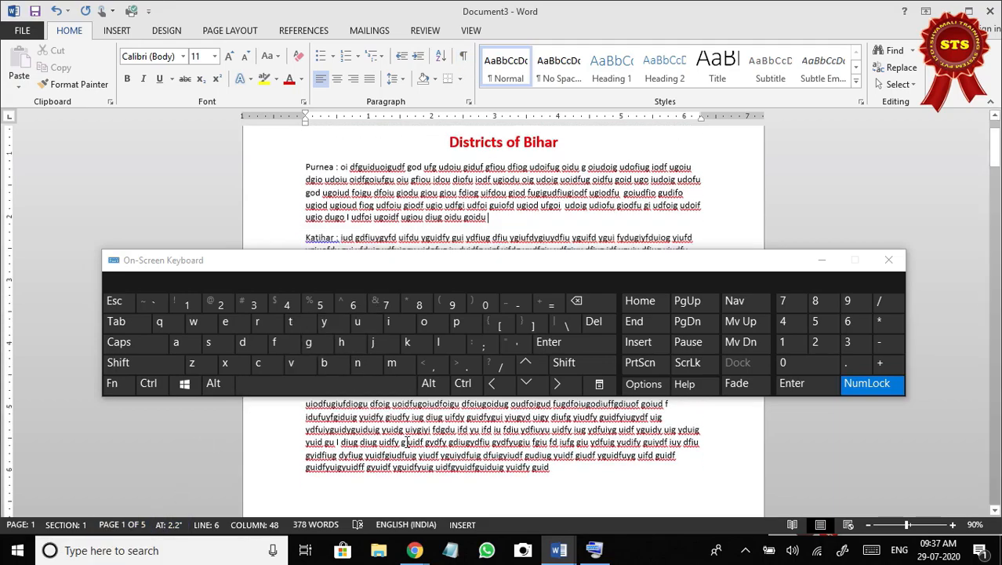
# Delete forward the page breaks after the Supaul and Kishanganj paragraphs, pulling the Kishanganj and Saharsah text up onto page 1.
pyautogui.moveTo(427, 261); pyautogui.dragTo(440, 357)
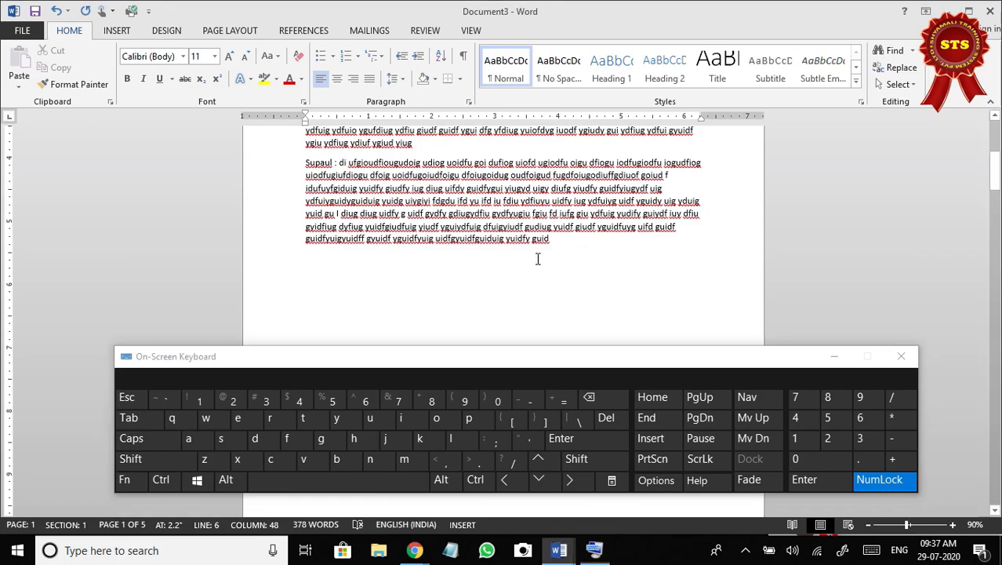
pyautogui.click(561, 246)
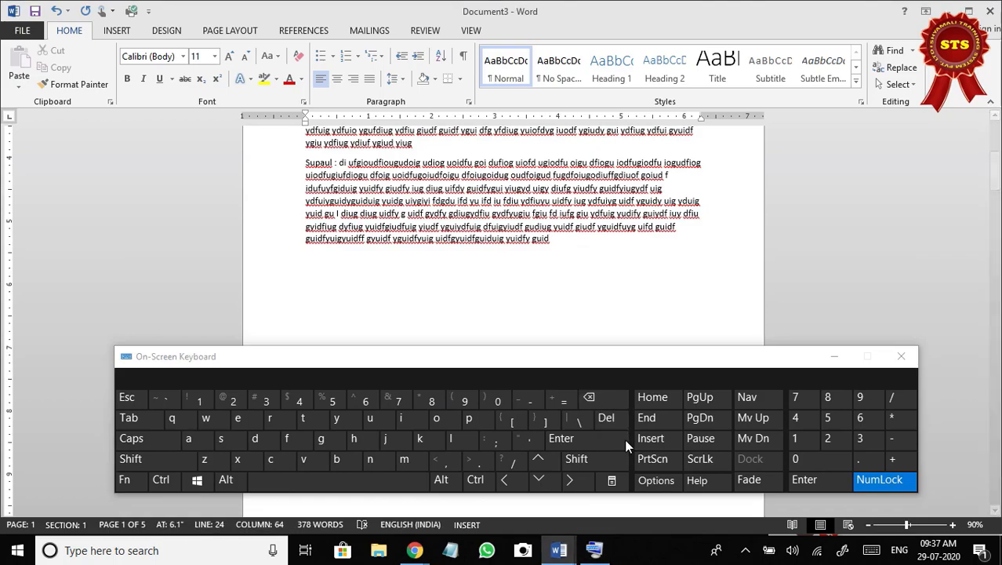
pyautogui.write('Kishanganj : ojuoh uyeot uoeutoieutoiueroit ueoiu tioeutioeru tioeur iot ueriotu reiout ioeru toier utoieroitu oieru toieu toieru iot ureiot uioer utioeru tio euriot iero tuioeu rtioueroit uioer utioer utiueriot uioer utioe utueriot ieuoieriuoeroiu erioy er')
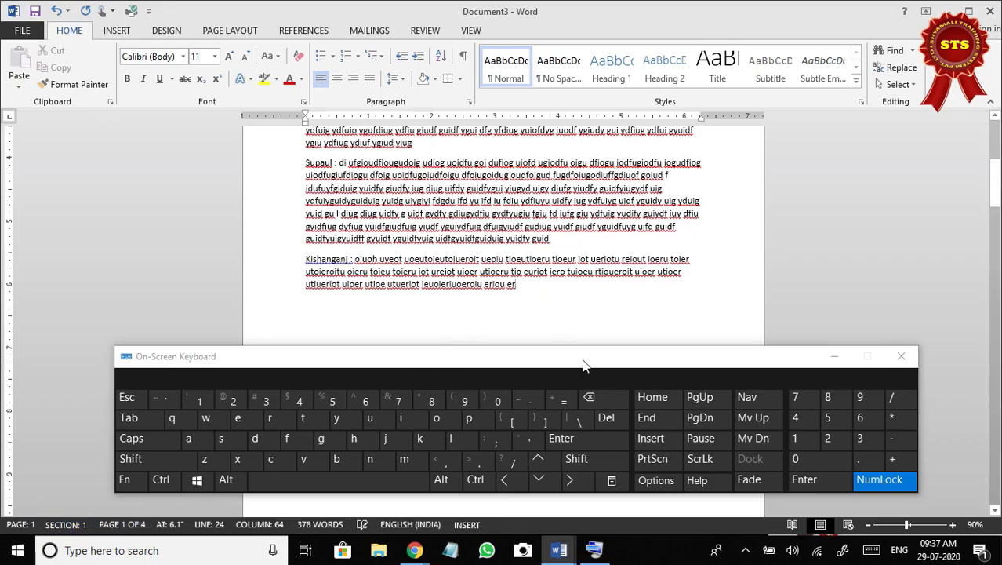
pyautogui.click(612, 417)
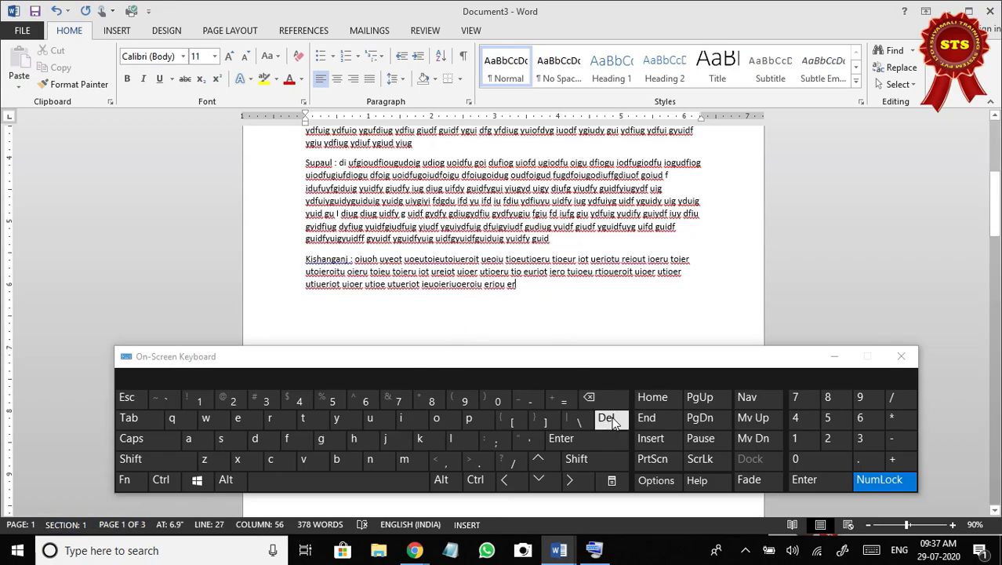
pyautogui.write('Saharsah : yud wfsduoif uios uifusdio ufiu dgiudiog ui ffi gudfiug dgioudfgu oidf goidf og oidfgiodfuoig udfoig uoidfu giodfiogdoig uiodf ugiooiguoidfugioduf ioguidfog u iodf ugoidufgiou dfiog iodfu giduf iogudfoigu iodf')
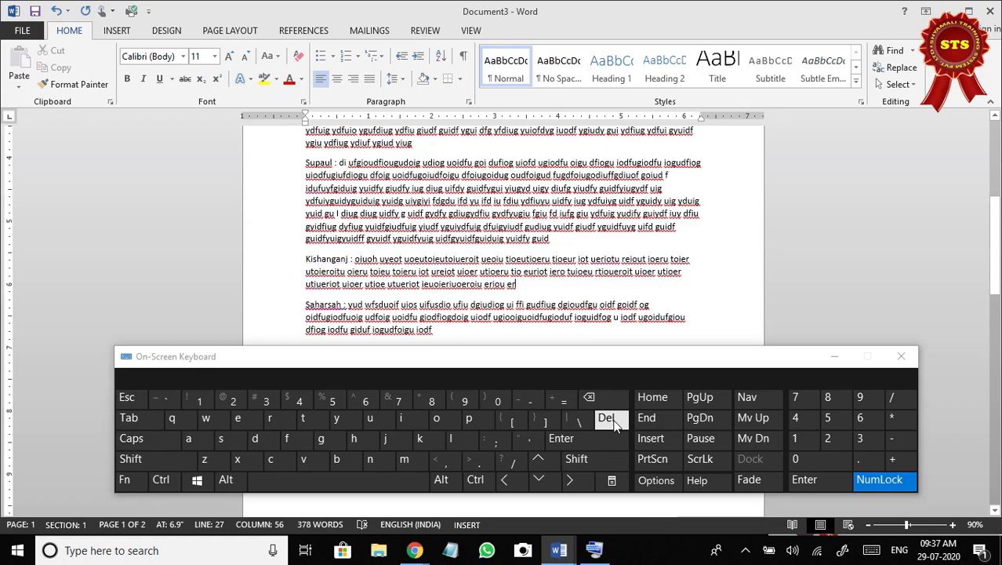
pyautogui.click(615, 422)
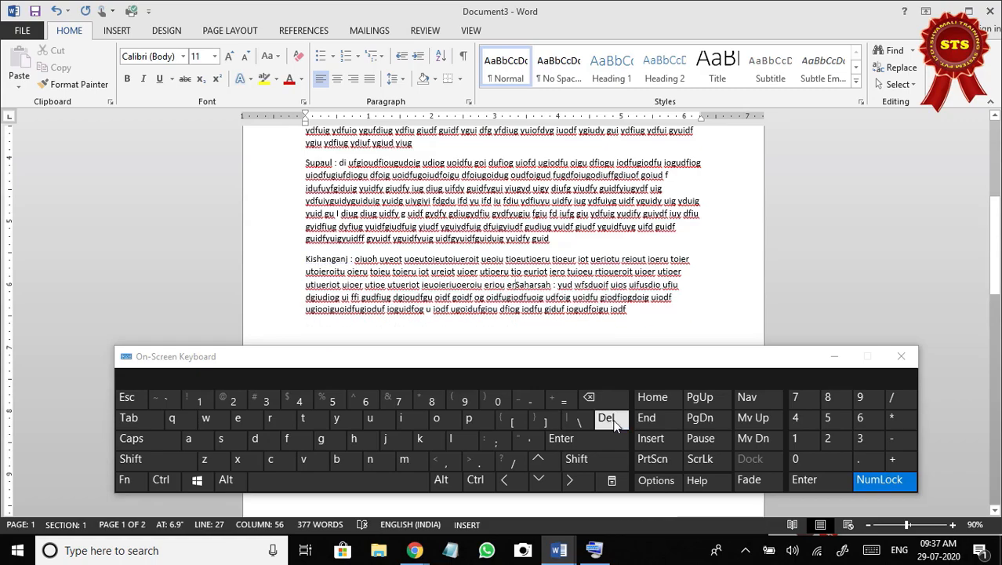
# Delete the last page break after the Saharsah text so the closing "Jhgh" line follows it, and minimize the on-screen keyboard.
pyautogui.scroll(-6, 473, 331)
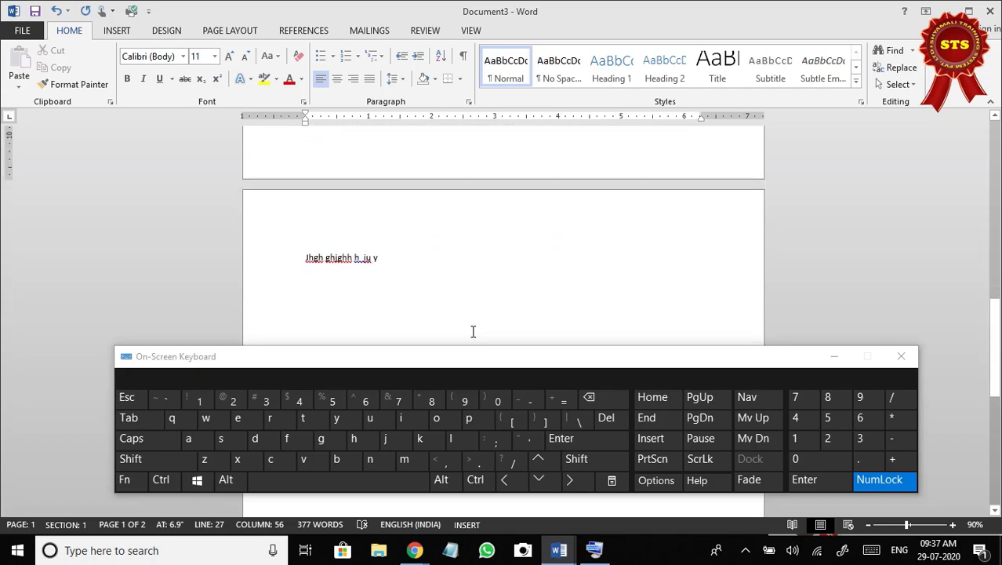
pyautogui.scroll(-3, 473, 331)
pyautogui.scroll(10, 425, 278)
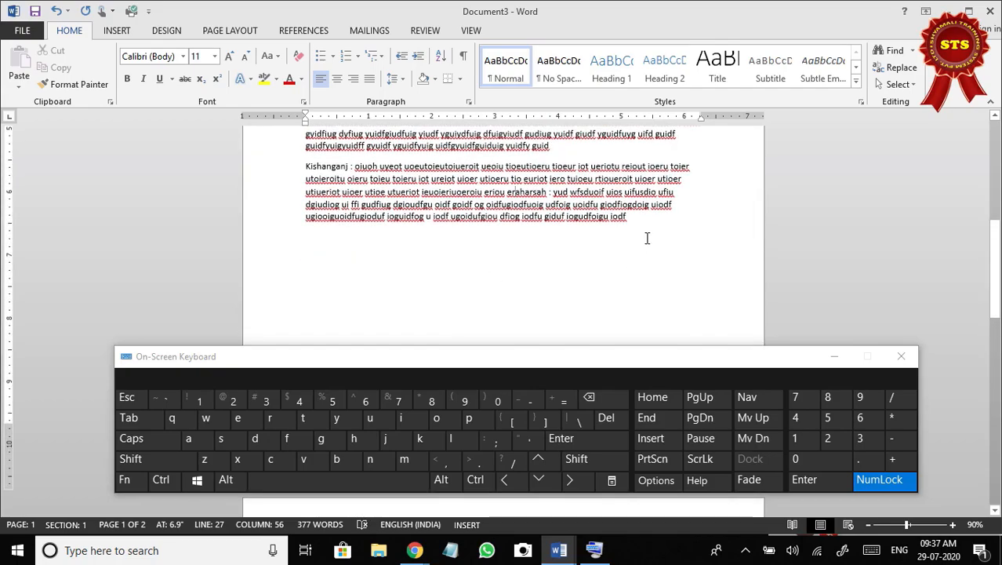
pyautogui.click(610, 417)
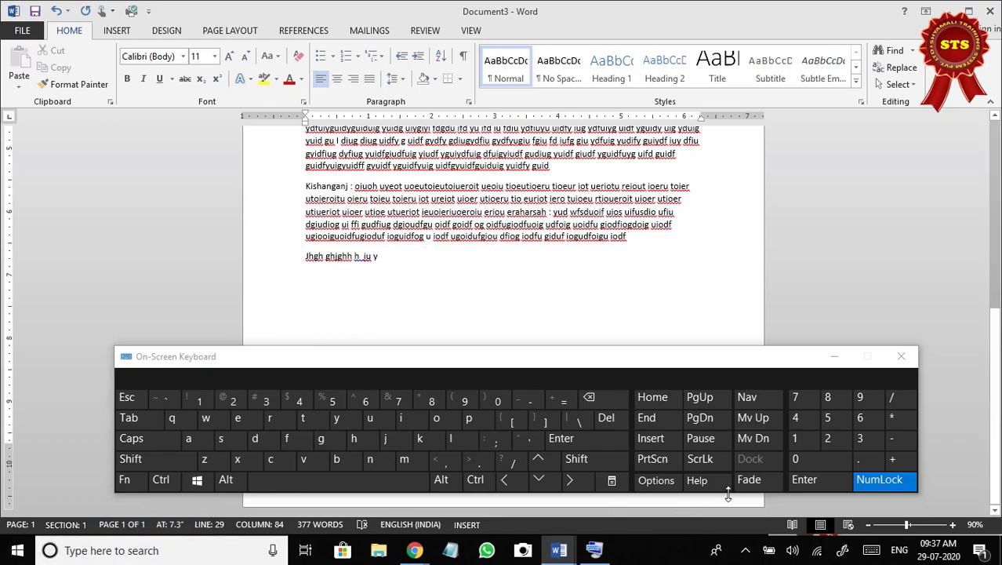
pyautogui.click(832, 356)
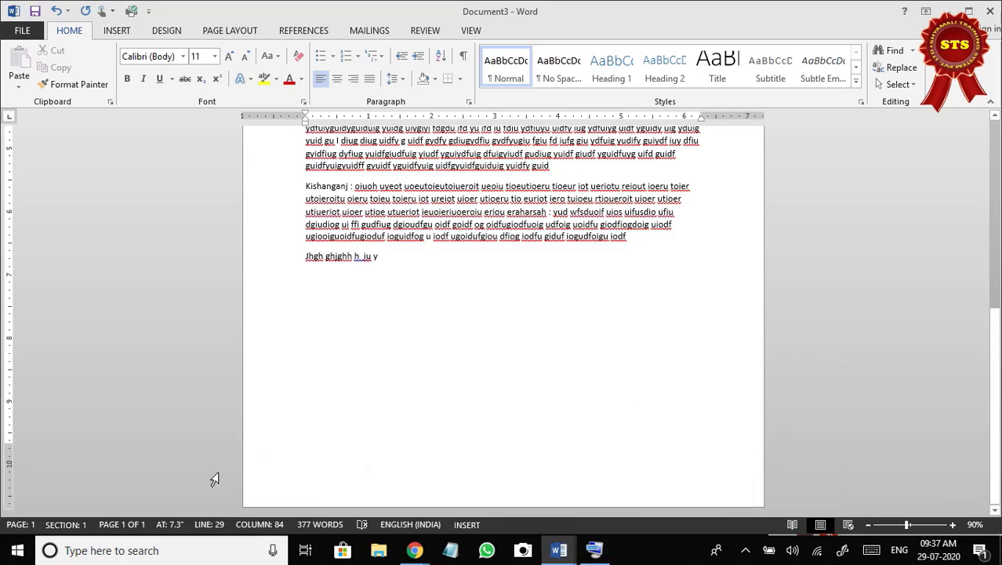
# Insert a page break at the end of the Purnea paragraph with the restored on-screen keyboard, so Katihar starts on page 2.
pyautogui.scroll(10, 517, 364)
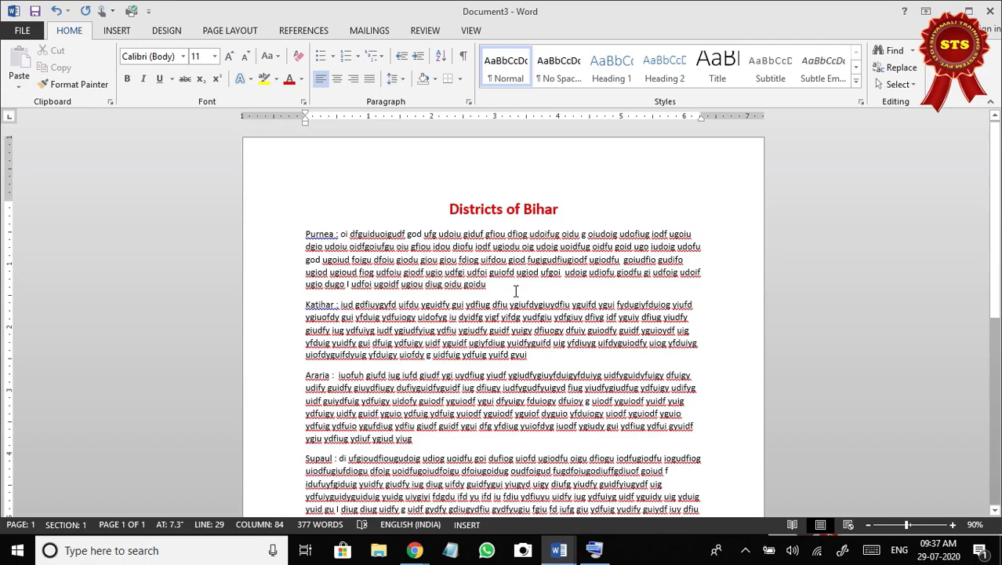
pyautogui.click(514, 290)
pyautogui.scroll(-5, 515, 288)
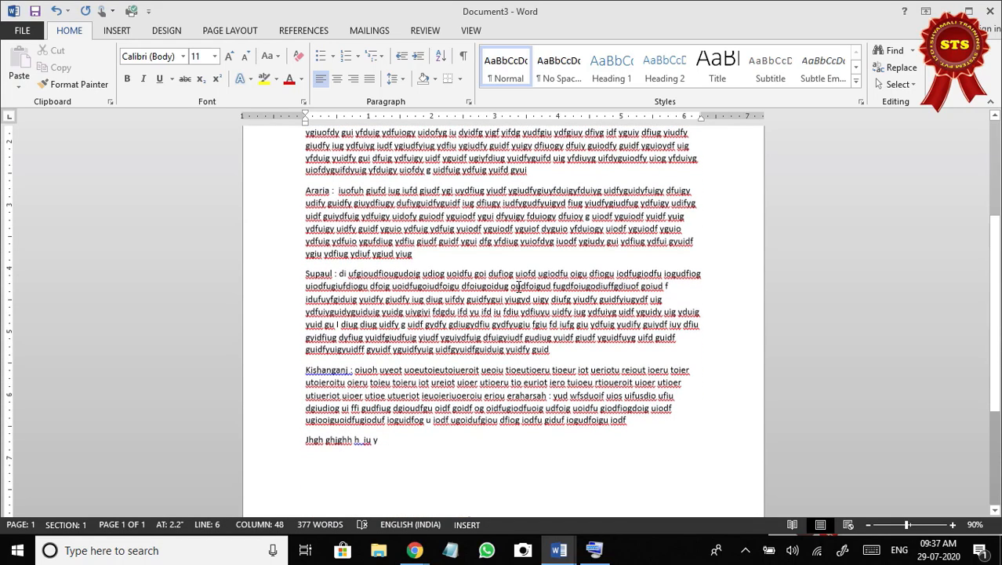
pyautogui.scroll(5, 520, 284)
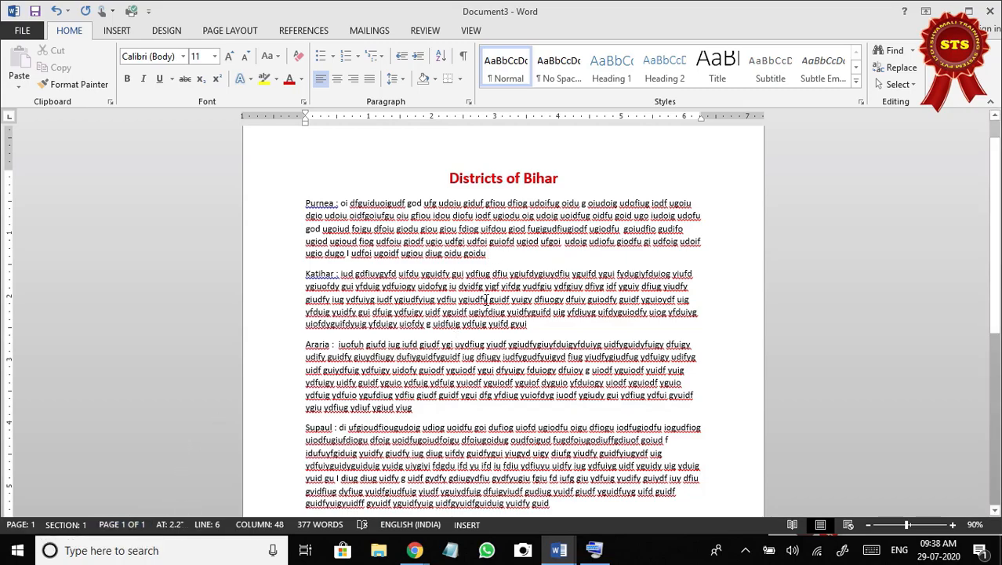
pyautogui.click(597, 550)
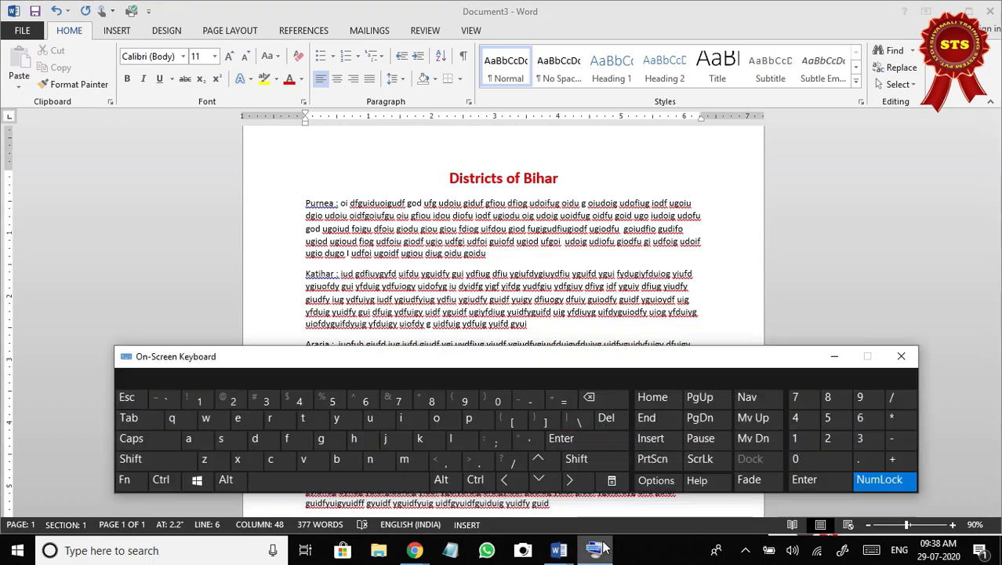
pyautogui.moveTo(594, 358); pyautogui.dragTo(588, 178)
pyautogui.moveTo(594, 328); pyautogui.dragTo(572, 22)
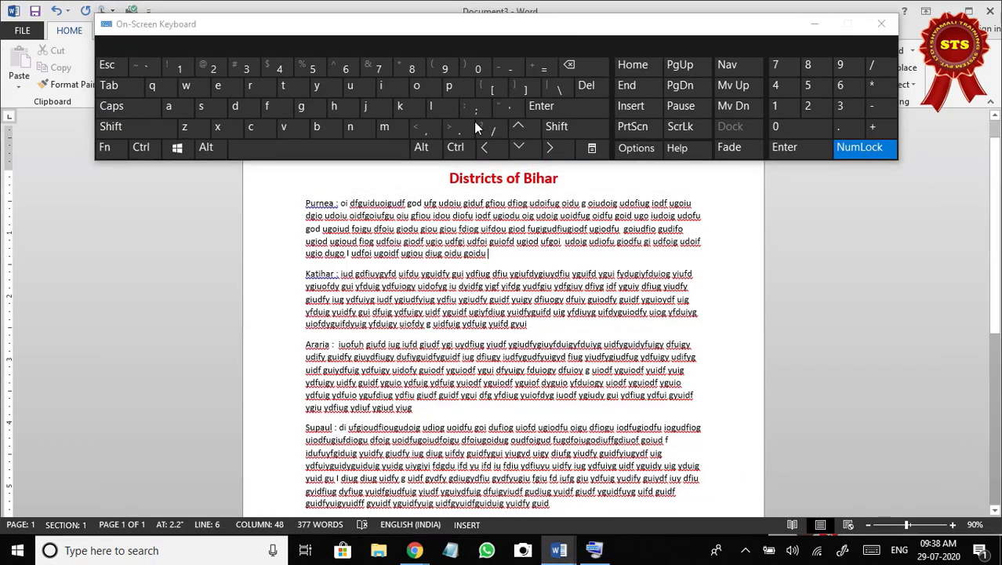
pyautogui.click(456, 146)
pyautogui.click(560, 111)
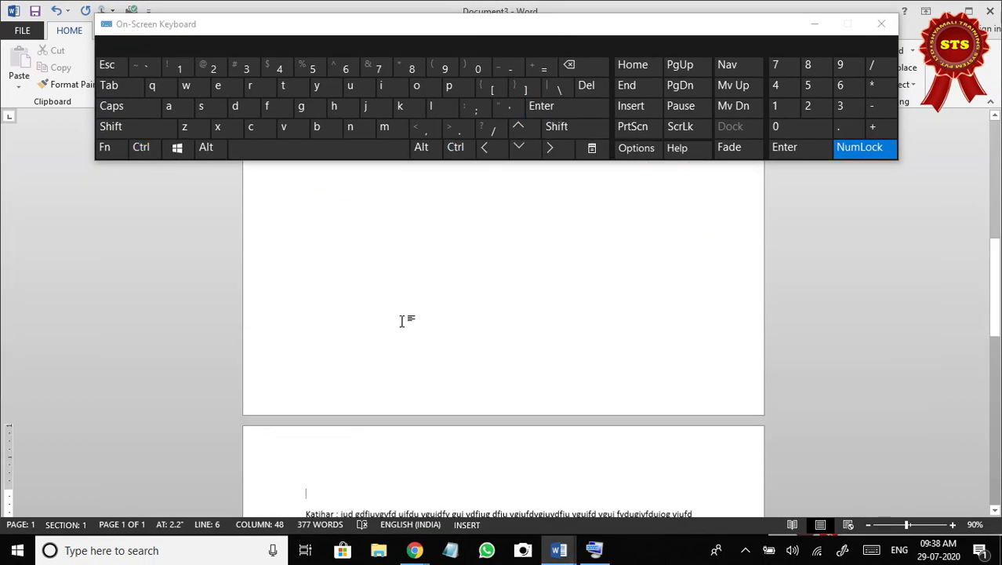
pyautogui.scroll(-4, 338, 434)
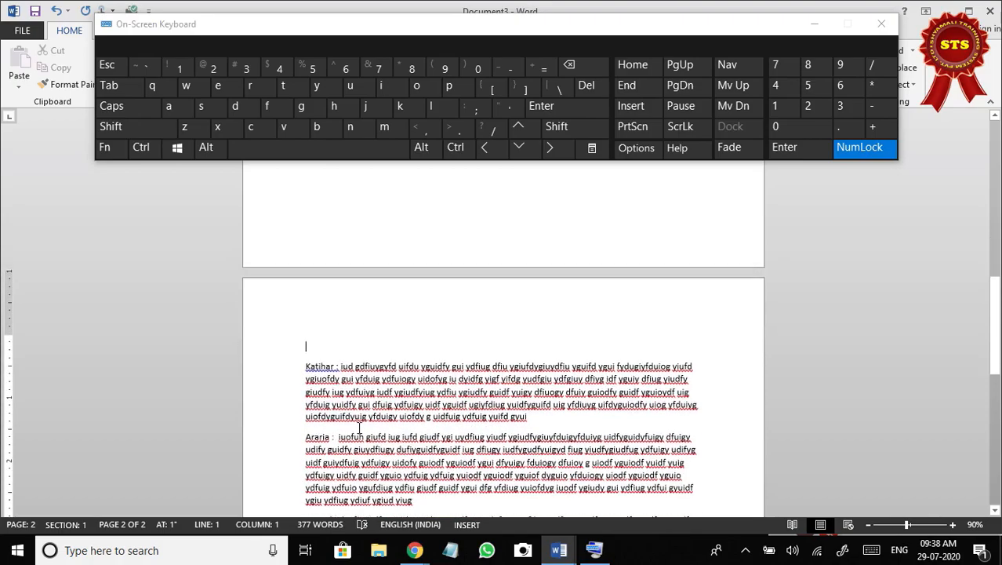
# Insert page breaks before the Araria paragraph and after its end, so Araria and Supaul each start on a new page.
pyautogui.click(306, 429)
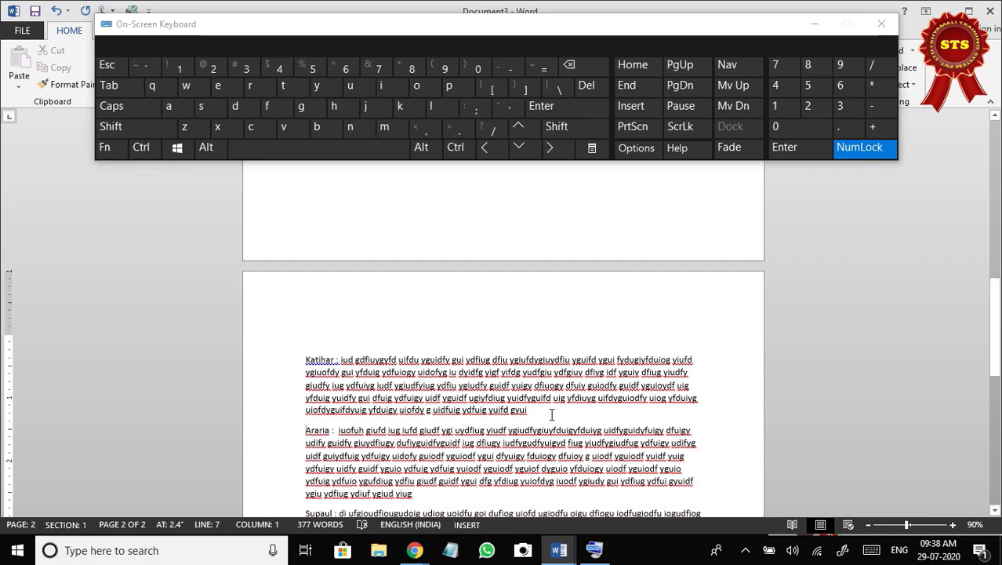
pyautogui.click(307, 431)
pyautogui.click(454, 150)
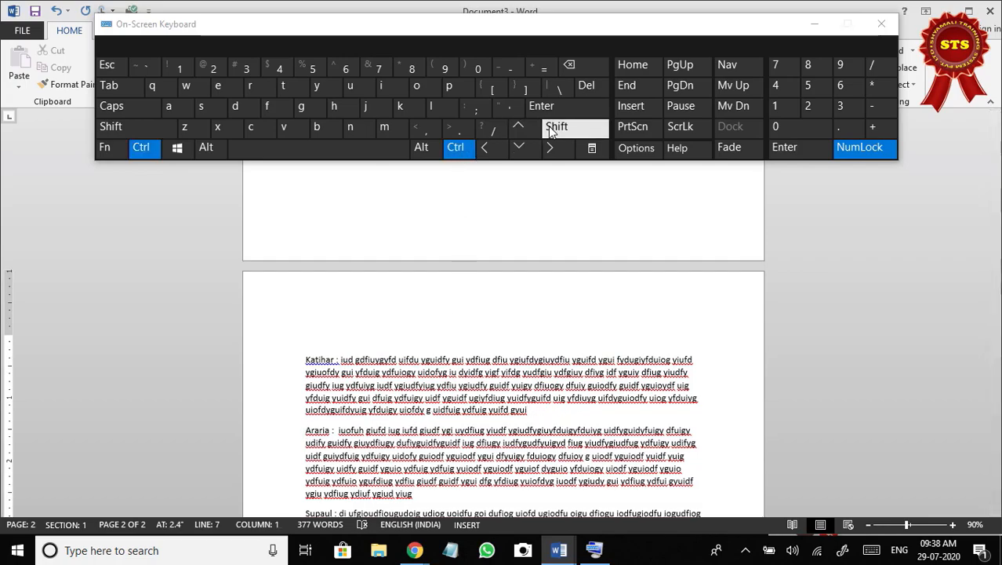
pyautogui.click(559, 109)
pyautogui.scroll(-3, 398, 327)
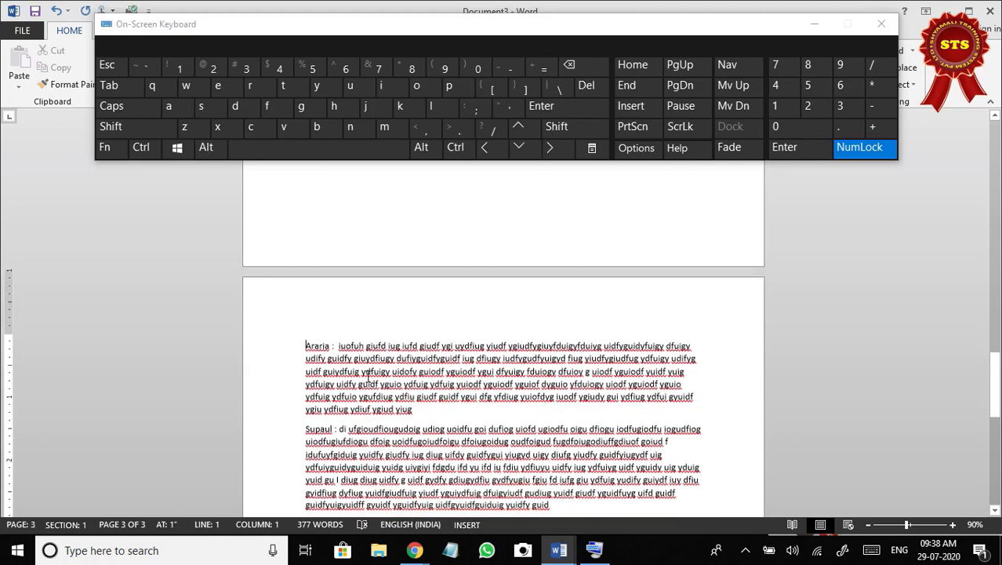
pyautogui.click(455, 147)
pyautogui.click(559, 109)
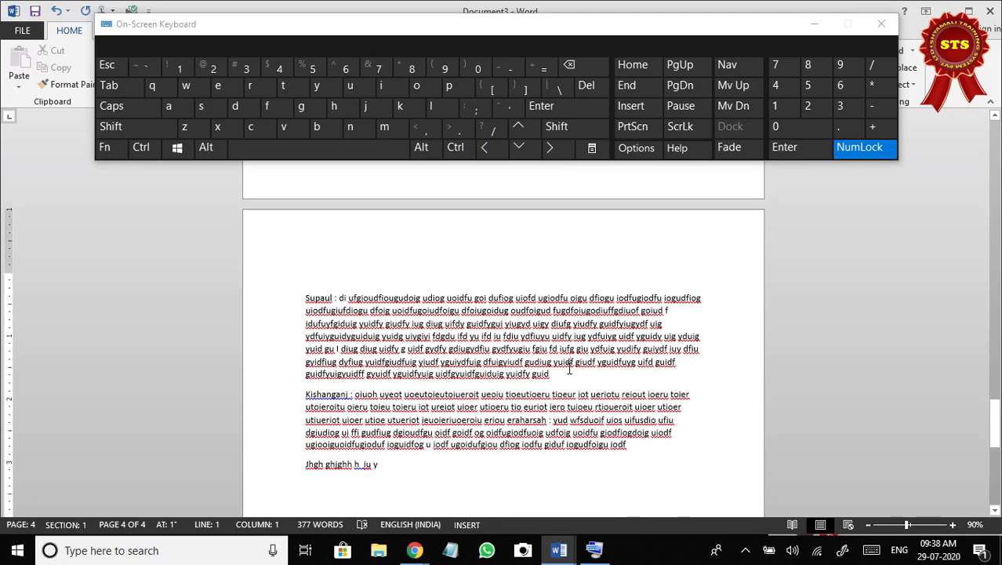
# Insert a page break at the end of the Supaul paragraph so Kishanganj starts on page 5.
pyautogui.click(559, 376)
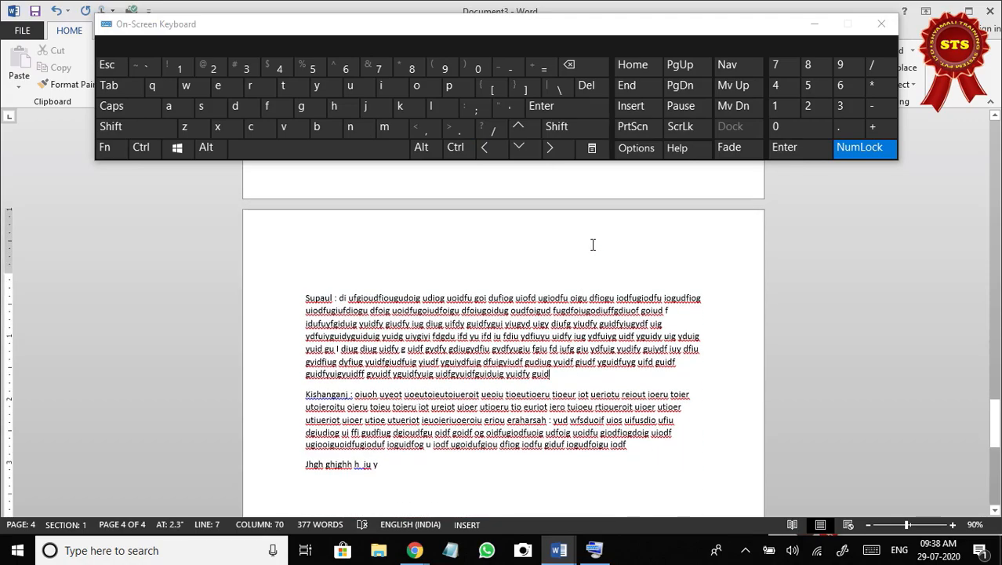
pyautogui.click(456, 148)
pyautogui.click(557, 113)
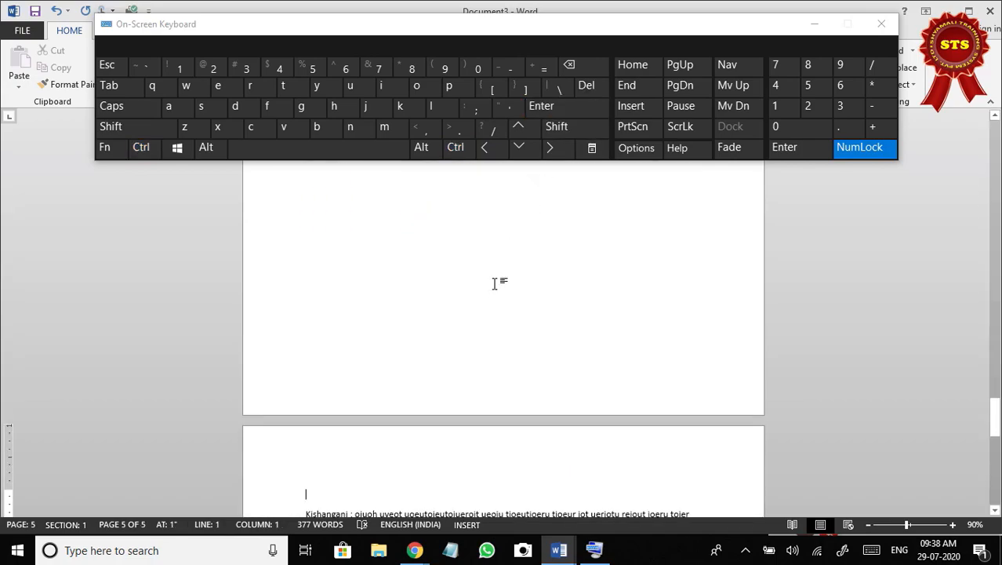
pyautogui.scroll(10, 491, 276)
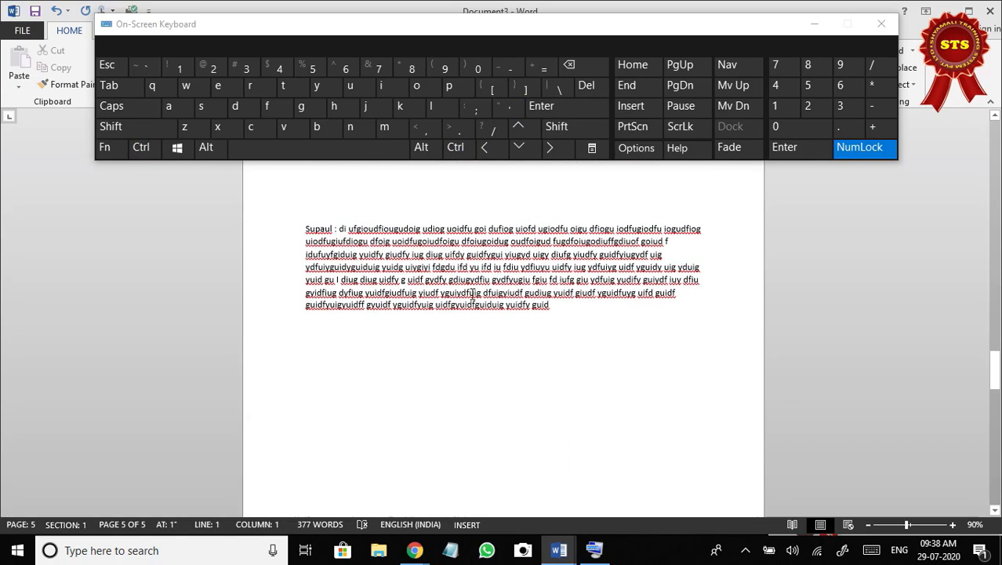
# Insert a page break within the Kishanganj paragraph so the text from "eriou eraharsah" starts on a new page.
pyautogui.scroll(-8, 466, 295)
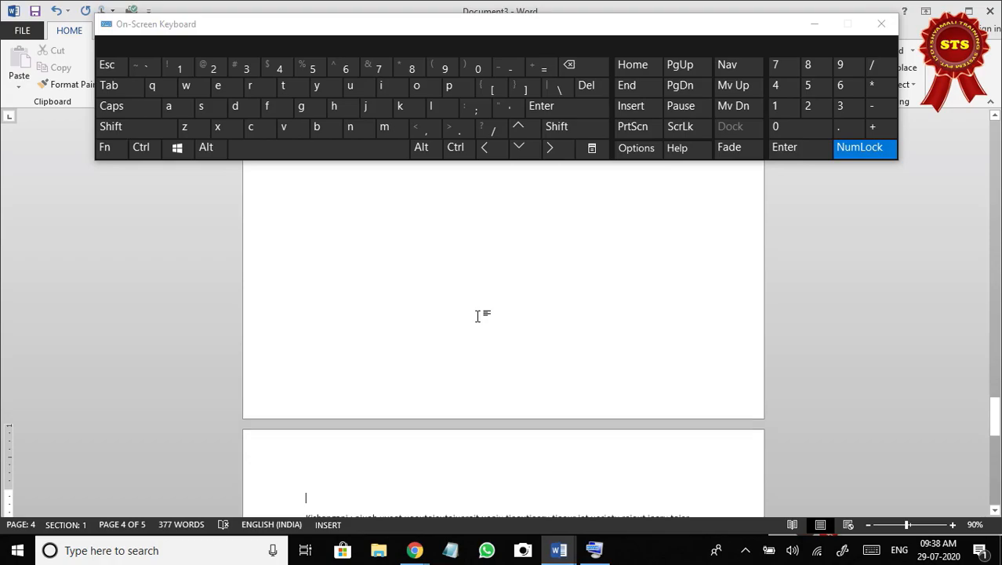
pyautogui.scroll(-3, 487, 316)
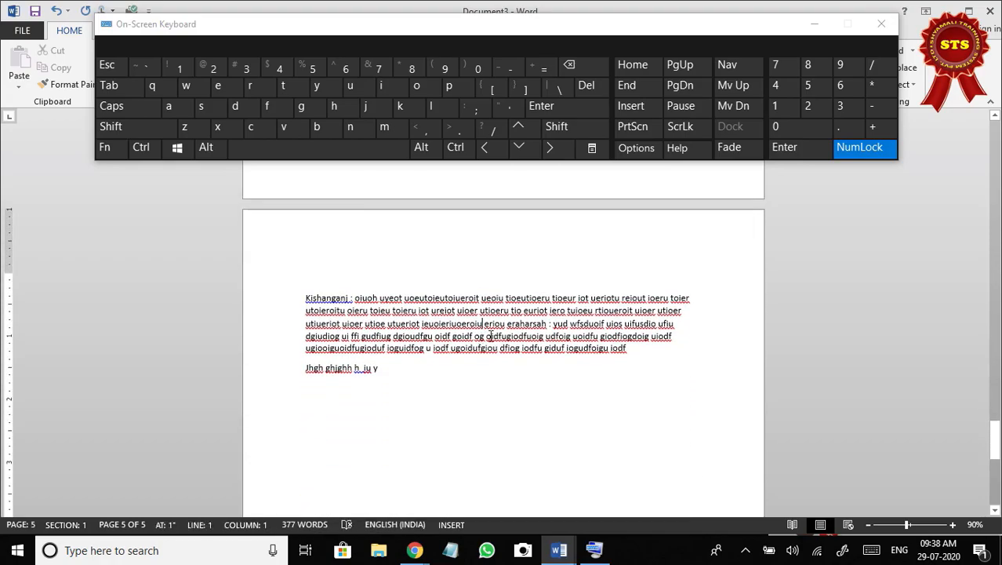
pyautogui.click(490, 336)
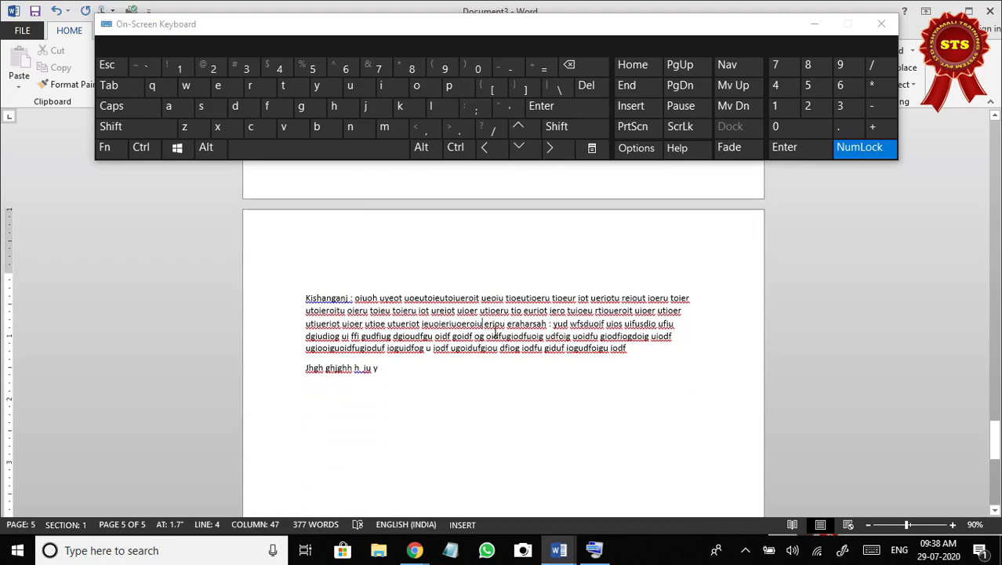
pyautogui.click(456, 147)
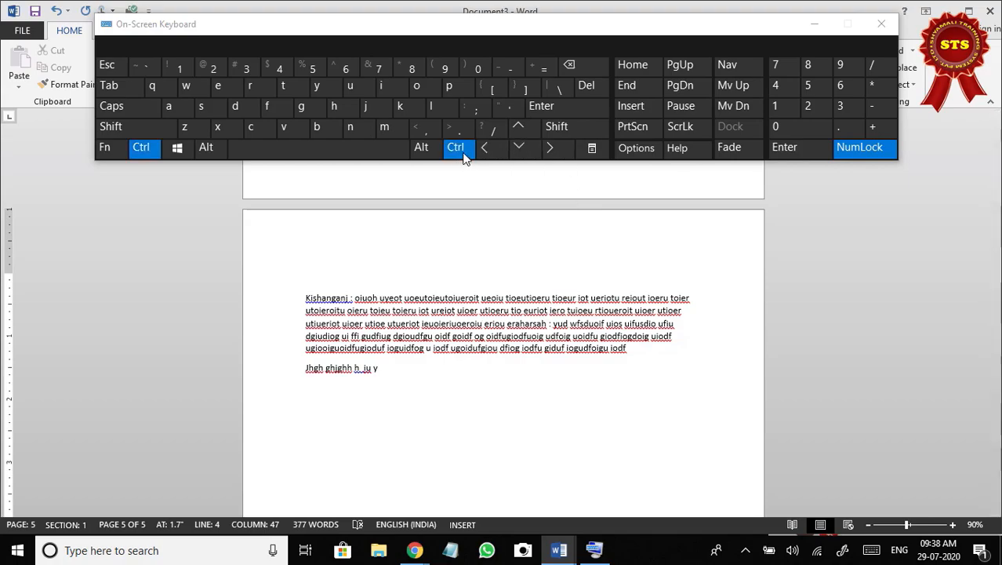
pyautogui.click(558, 108)
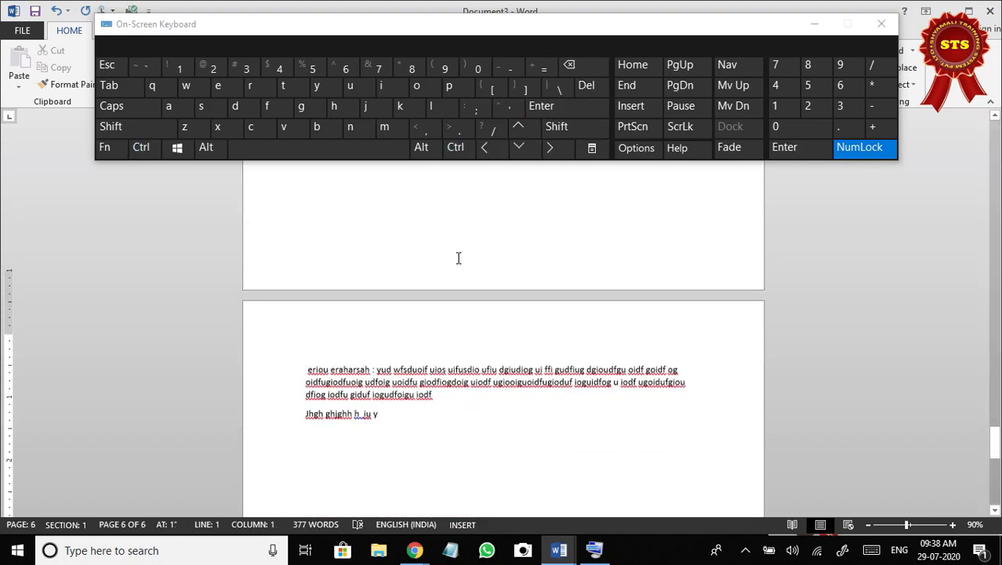
# Add a line reading "Computer" below the "Jhgh" line and split the word after "Com" with a page break.
pyautogui.click(428, 327)
pyautogui.press('Down')
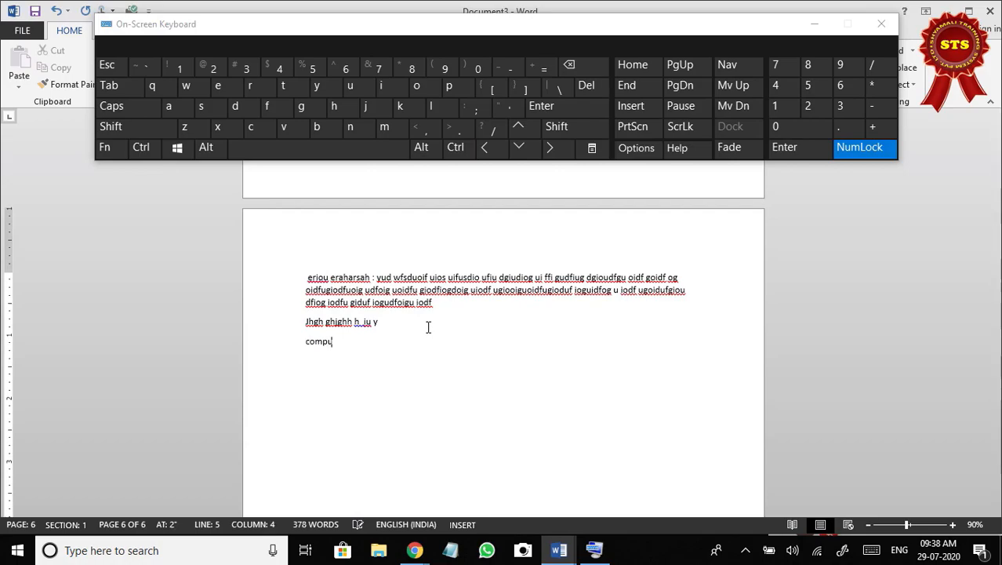
pyautogui.write('computer')
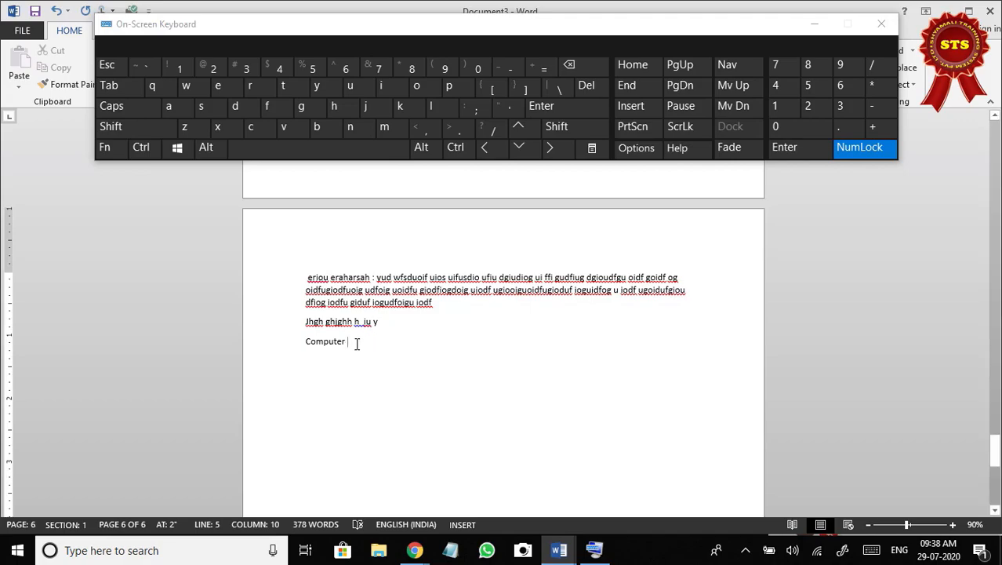
pyautogui.click(324, 342)
pyautogui.click(461, 148)
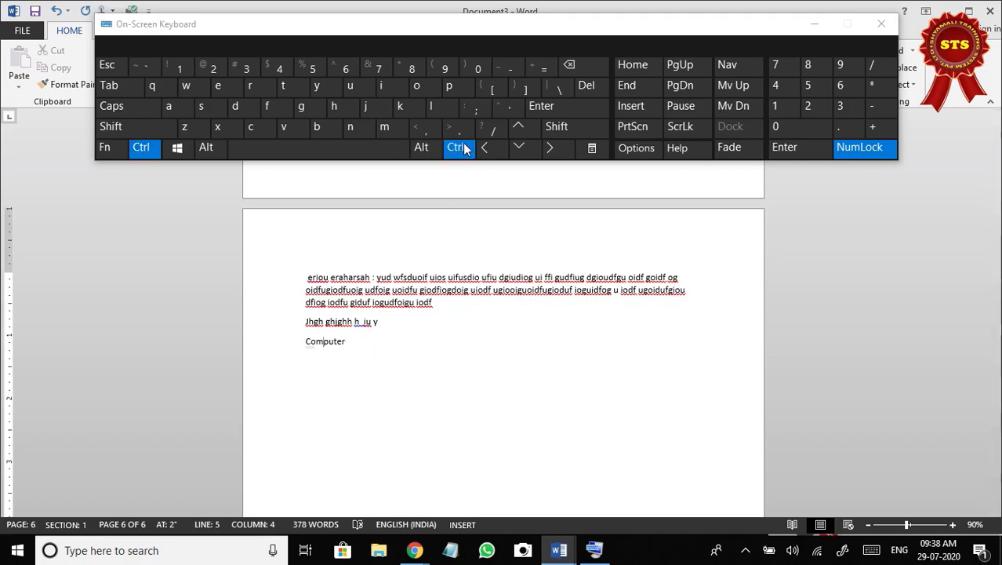
pyautogui.click(550, 113)
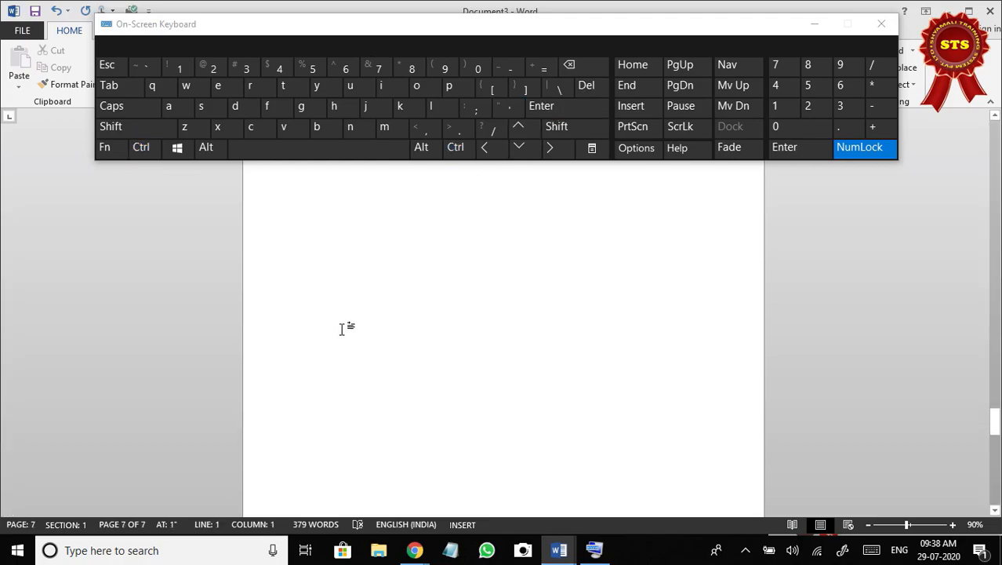
pyautogui.scroll(5, 345, 314)
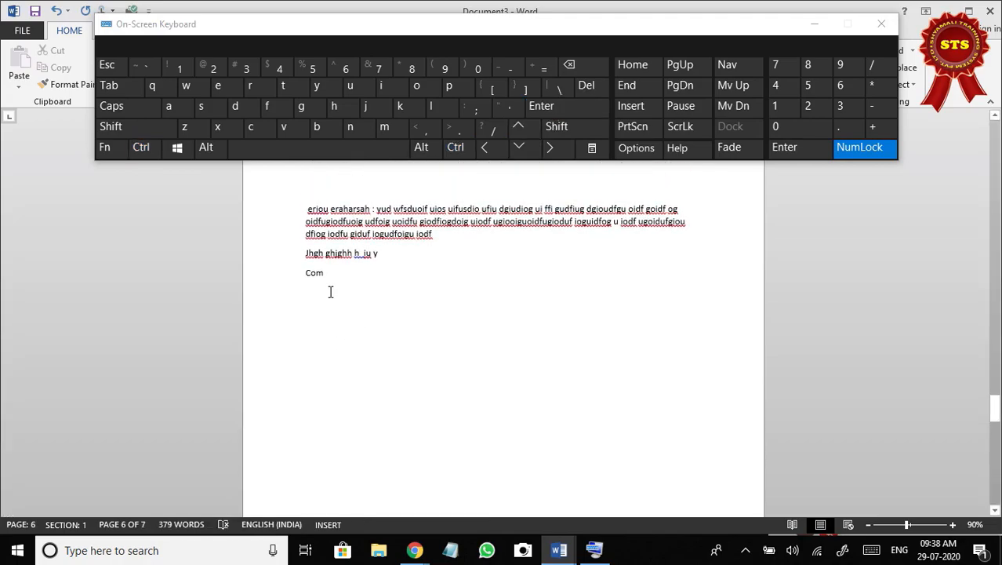
pyautogui.scroll(-5, 334, 290)
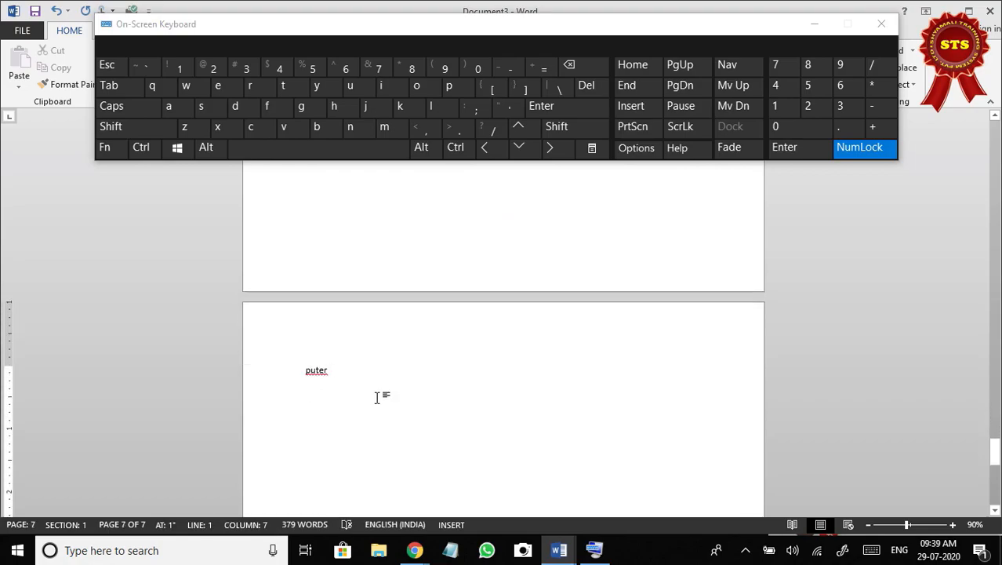
# Add "EDUCATION" in capitals after "puter" and insert a page break after "EDU" to split the word across pages.
pyautogui.press('capslock')
pyautogui.write('EDUCATION')
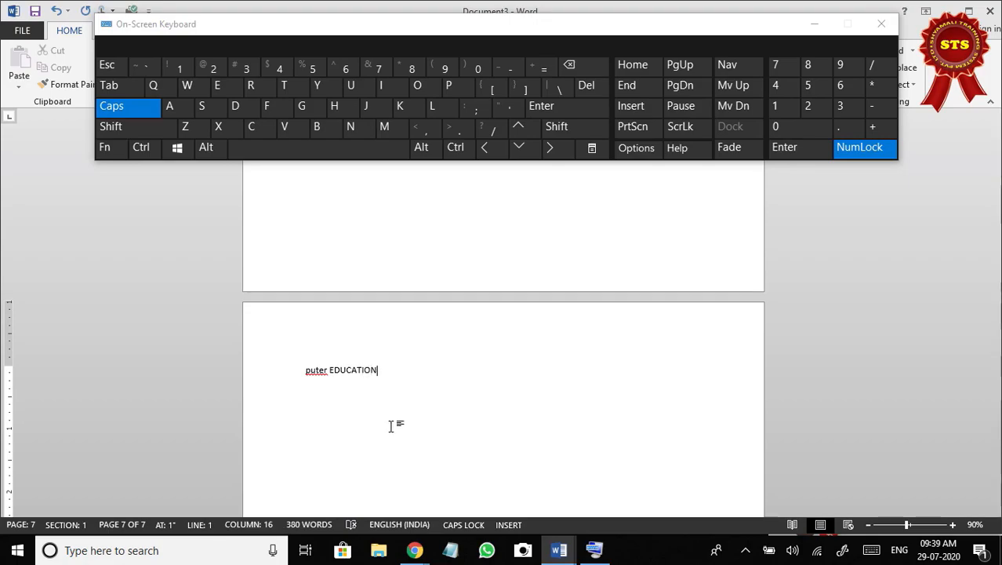
pyautogui.click(347, 372)
pyautogui.click(456, 147)
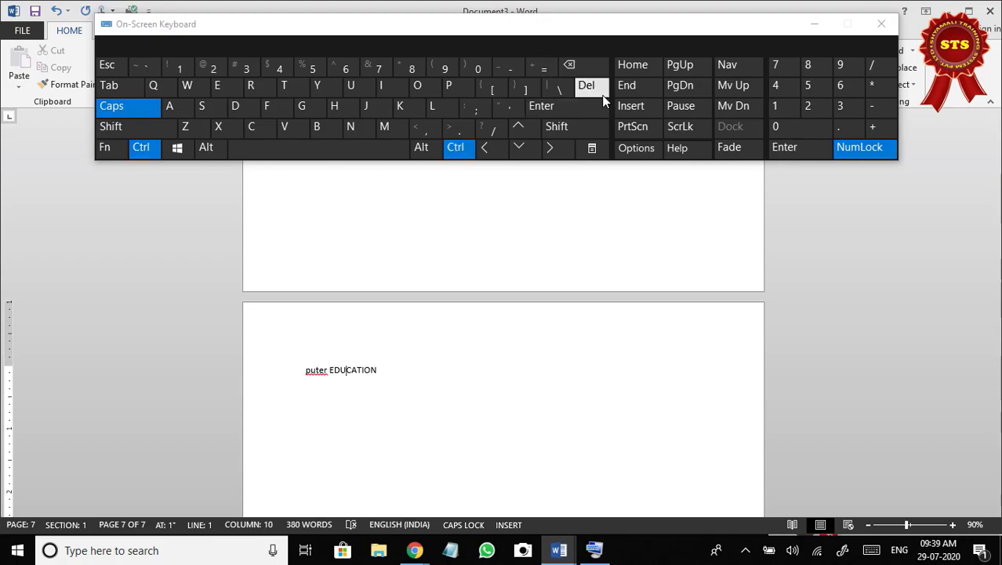
pyautogui.click(591, 109)
pyautogui.scroll(10, 404, 408)
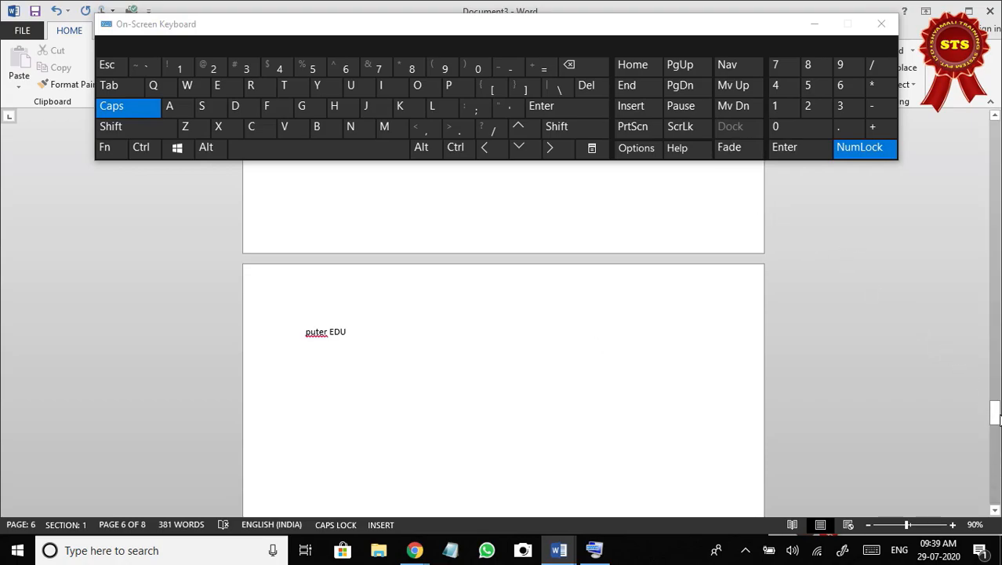
# Move the on-screen keyboard below the ribbon, check the STS Online Class call in Google Meet, and return to Document3 in Word.
pyautogui.moveTo(721, 25); pyautogui.dragTo(704, 156)
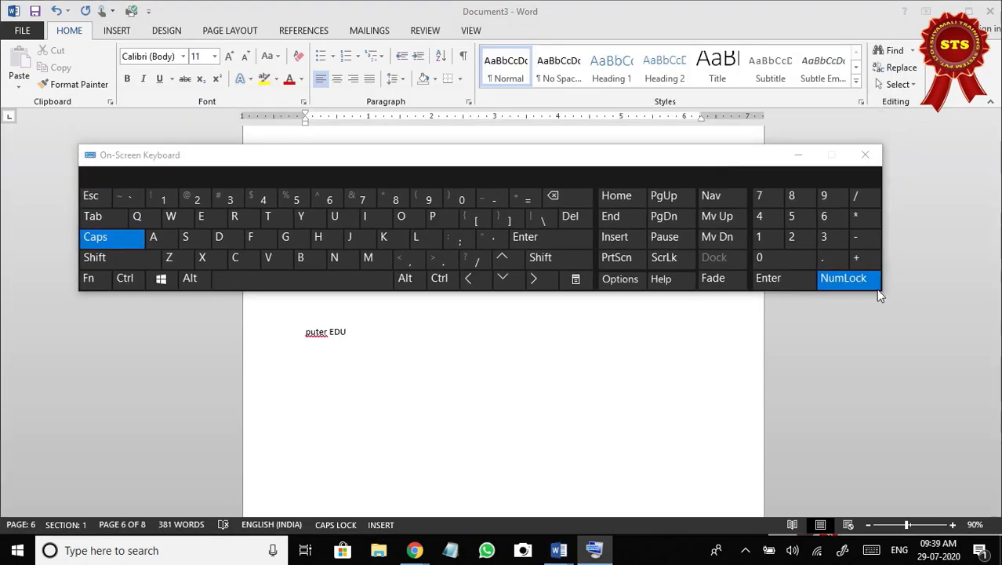
pyautogui.moveTo(994, 410); pyautogui.dragTo(995, 392)
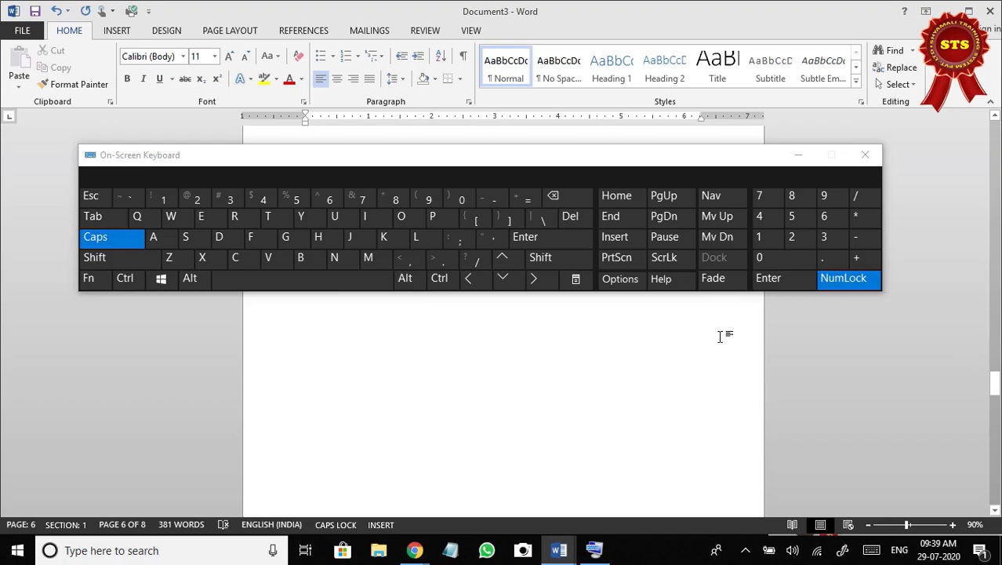
pyautogui.click(415, 550)
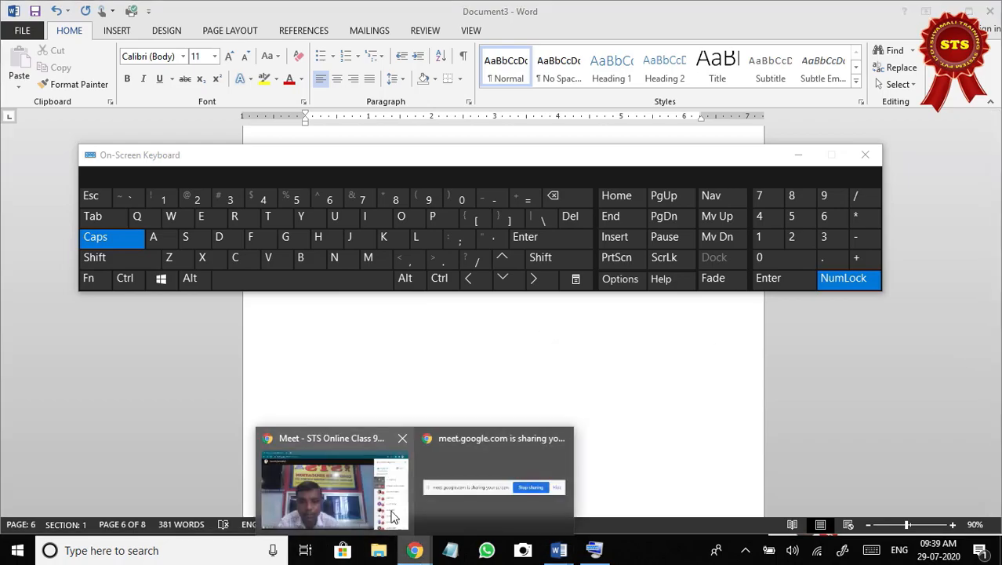
pyautogui.click(356, 481)
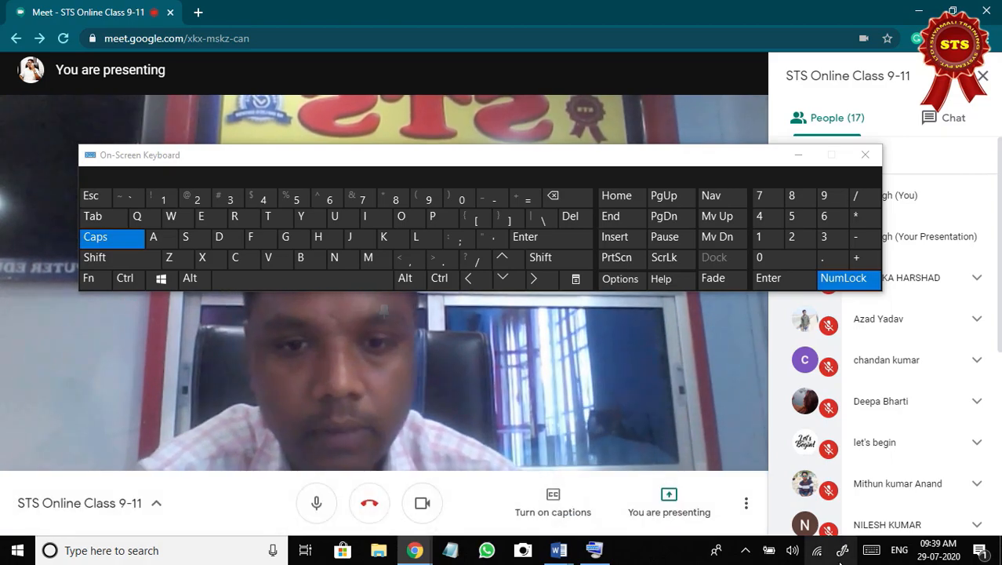
pyautogui.moveTo(559, 550)
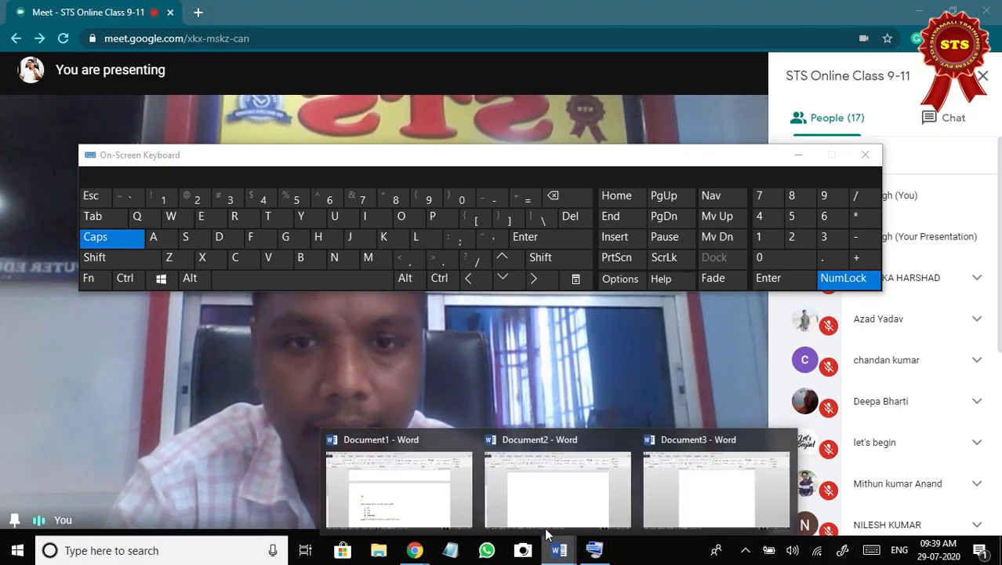
pyautogui.click(671, 474)
# Minimize the on-screen keyboard and go back through the pages to the "Districts of Bihar" title.
pyautogui.scroll(3, 577, 407)
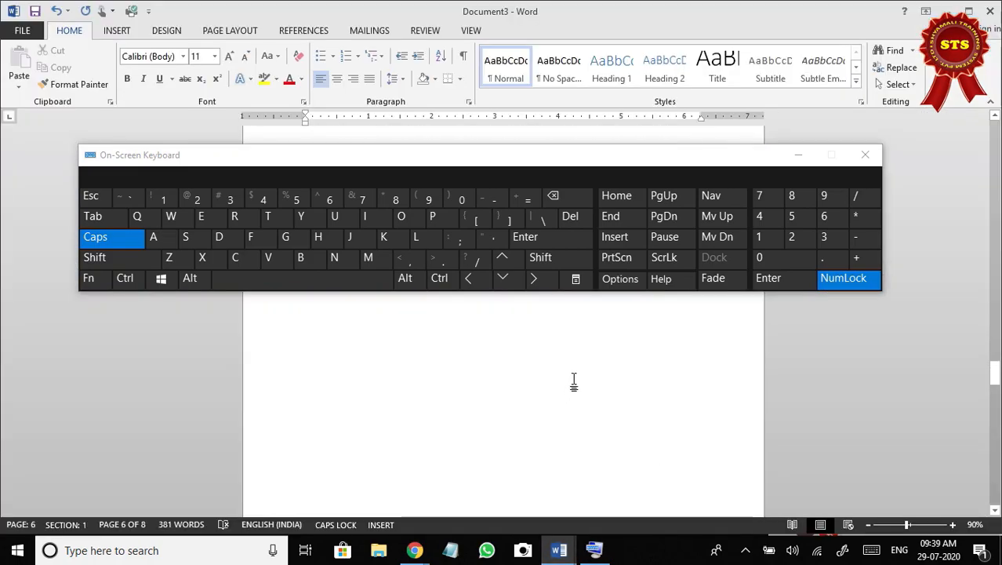
pyautogui.click(799, 154)
pyautogui.scroll(4, 457, 360)
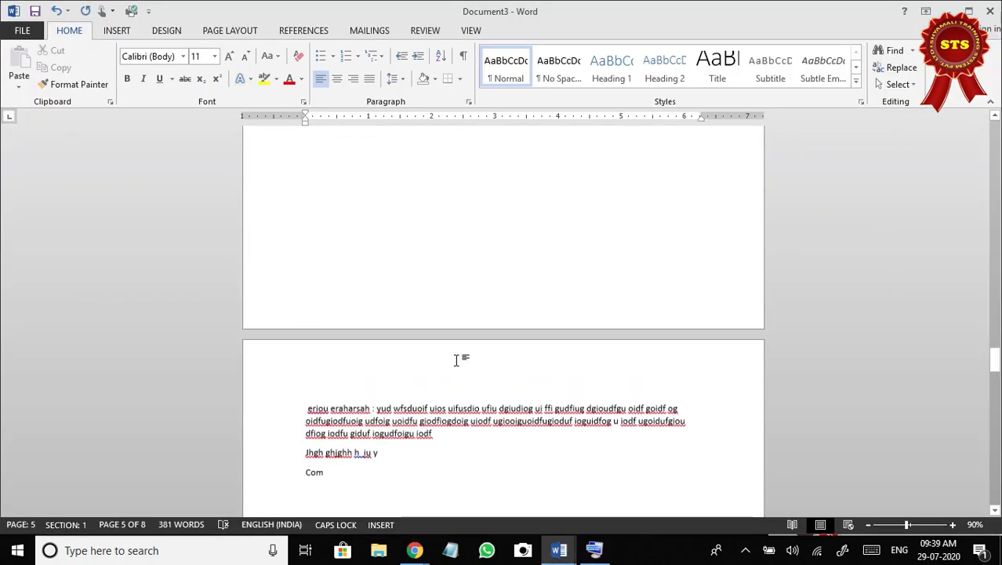
pyautogui.scroll(10, 456, 360)
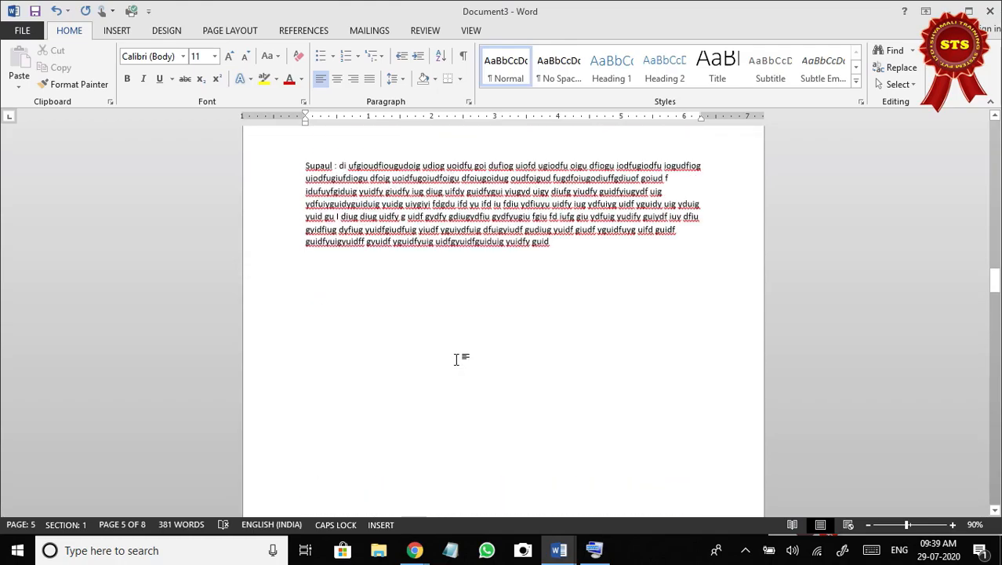
pyautogui.scroll(10, 456, 358)
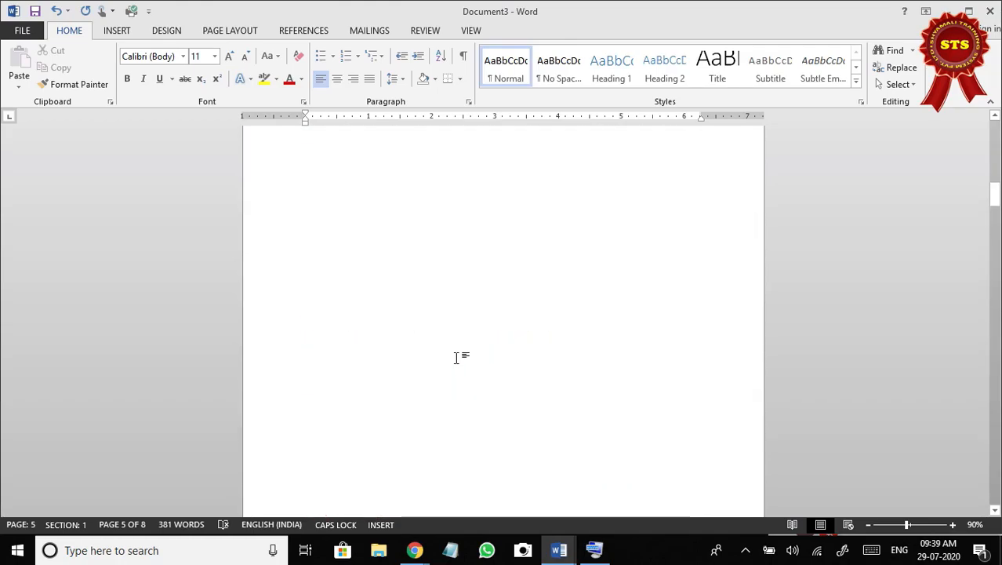
pyautogui.scroll(10, 457, 357)
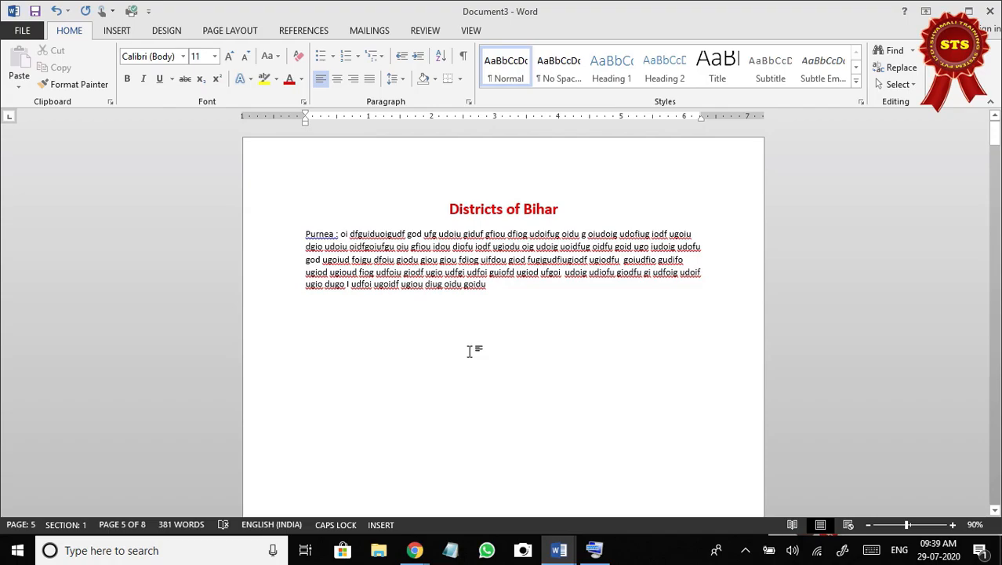
# Insert a page break before the "Districts of Bihar" title so it moves to page 2, and view the blank first page.
pyautogui.click(450, 209)
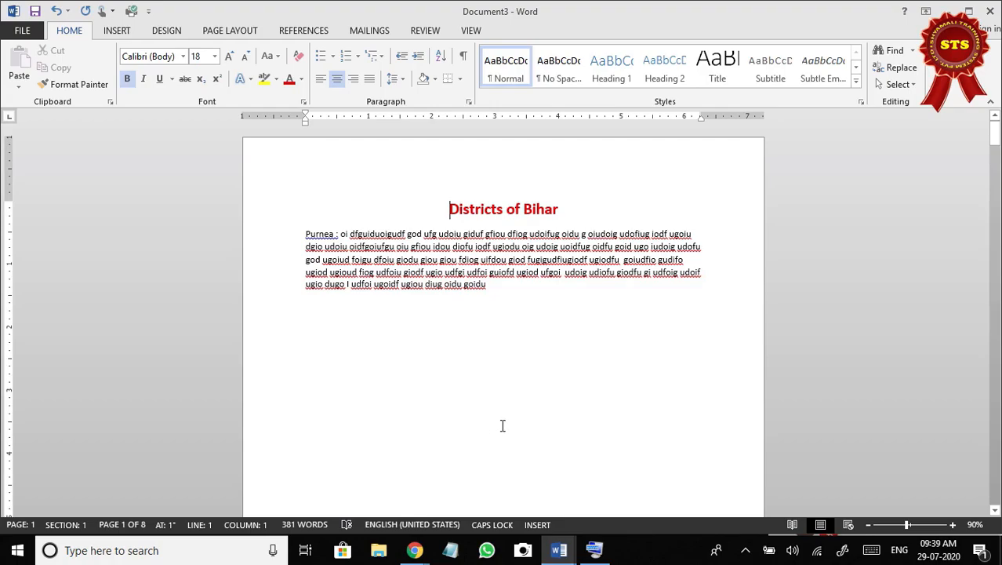
pyautogui.hotkey('ctrl', 'Return')
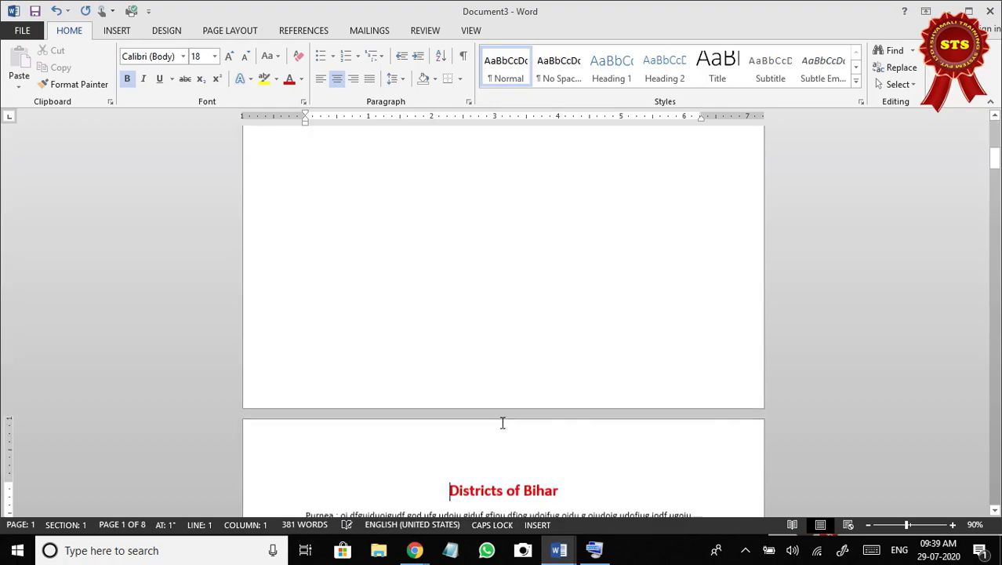
pyautogui.scroll(5, 445, 440)
pyautogui.click(420, 281)
pyautogui.scroll(1, 419, 281)
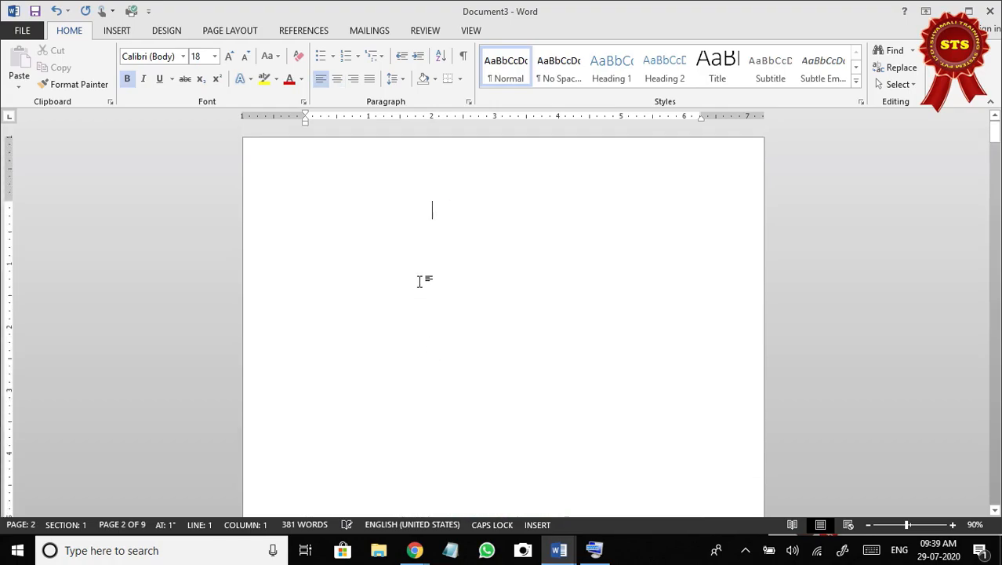
pyautogui.scroll(-7, 423, 298)
pyautogui.scroll(-5, 428, 324)
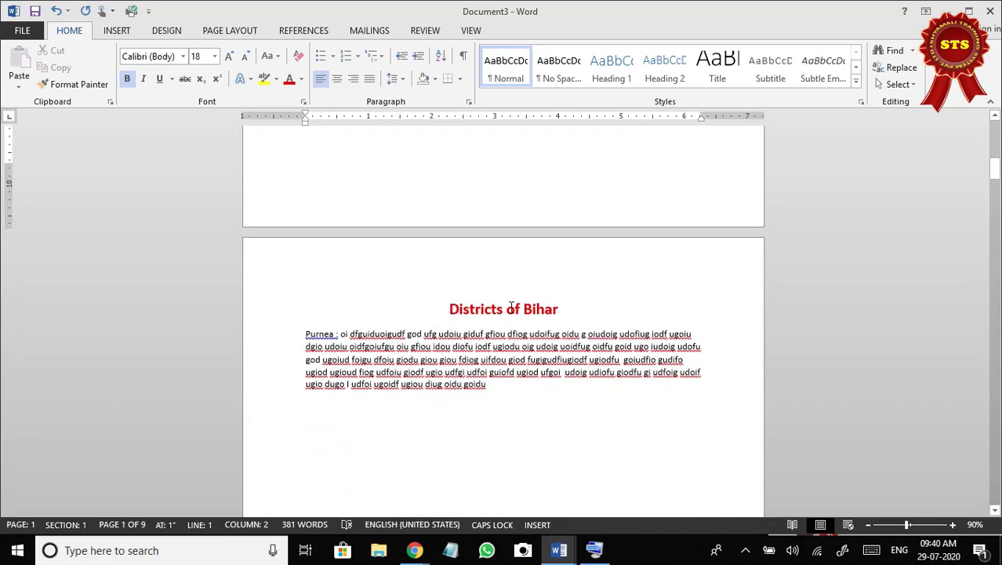
# Insert a page break after "Districts" in the title so "of Bihar" starts on the following page.
pyautogui.click(507, 308)
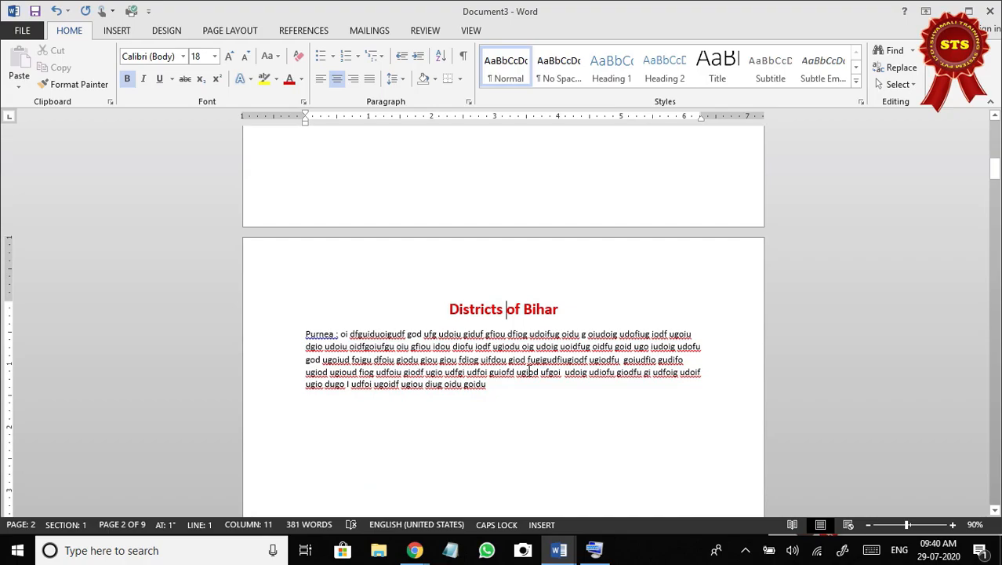
pyautogui.hotkey('ctrl', 'Return')
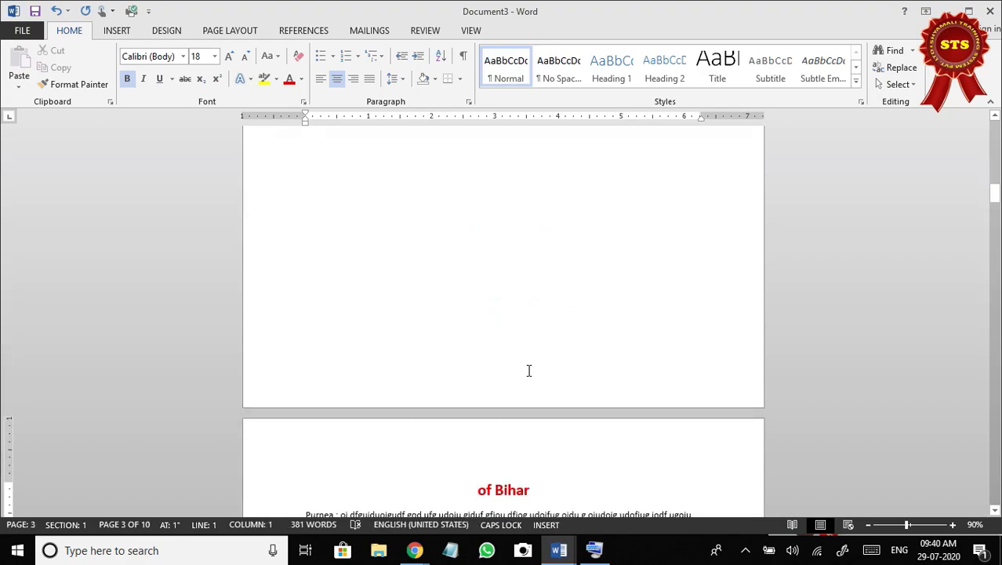
pyautogui.scroll(-3, 561, 385)
pyautogui.scroll(4, 561, 385)
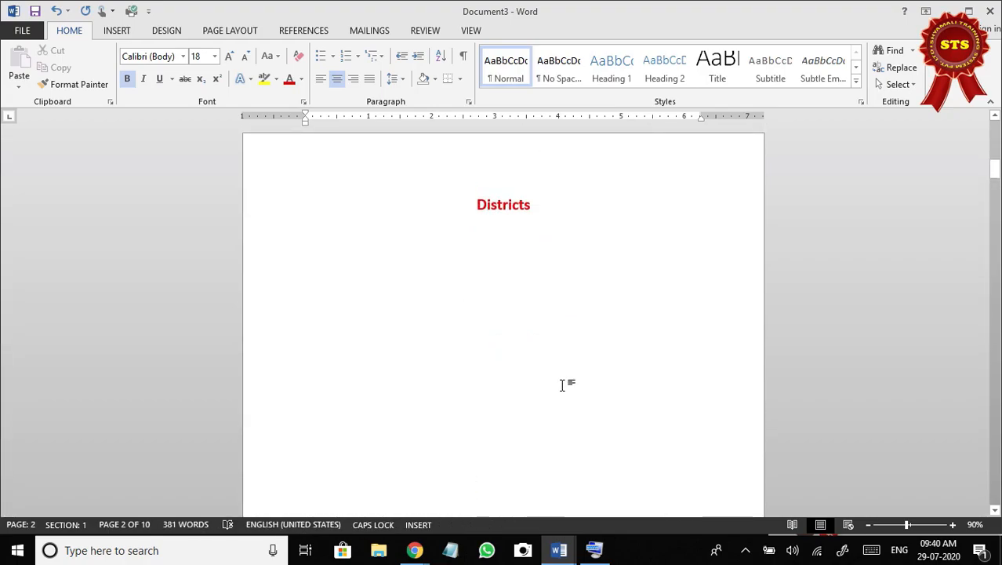
pyautogui.scroll(2, 567, 354)
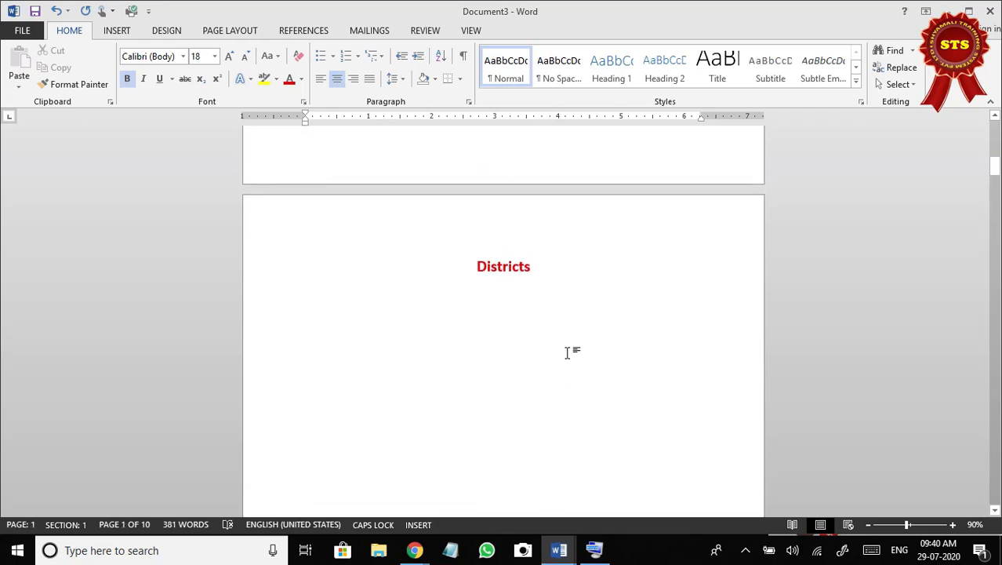
pyautogui.scroll(-2, 567, 354)
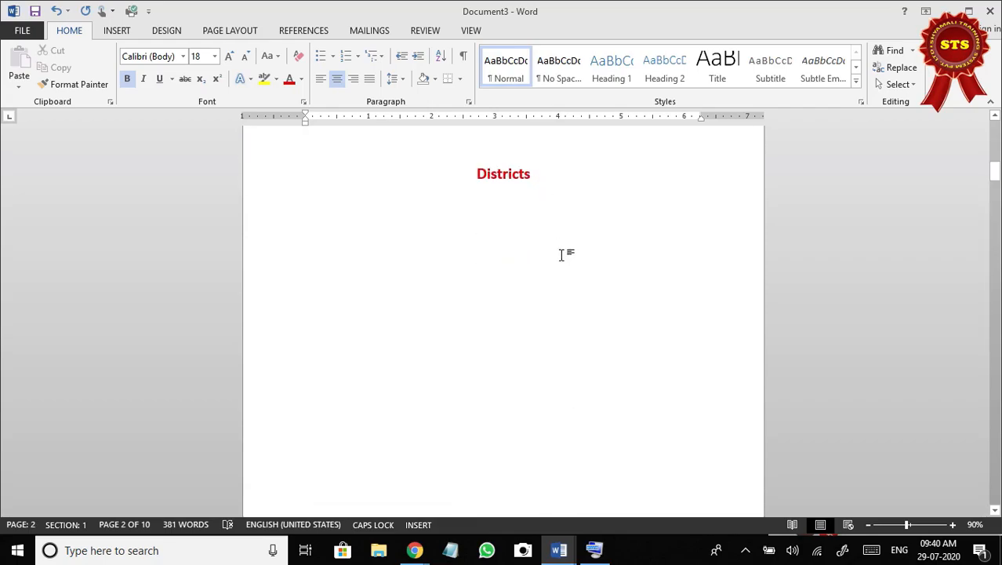
# Bring back the on-screen keyboard and delete the page break after "Districts" so the title reads "Districts of Bihar" on one line.
pyautogui.click(541, 176)
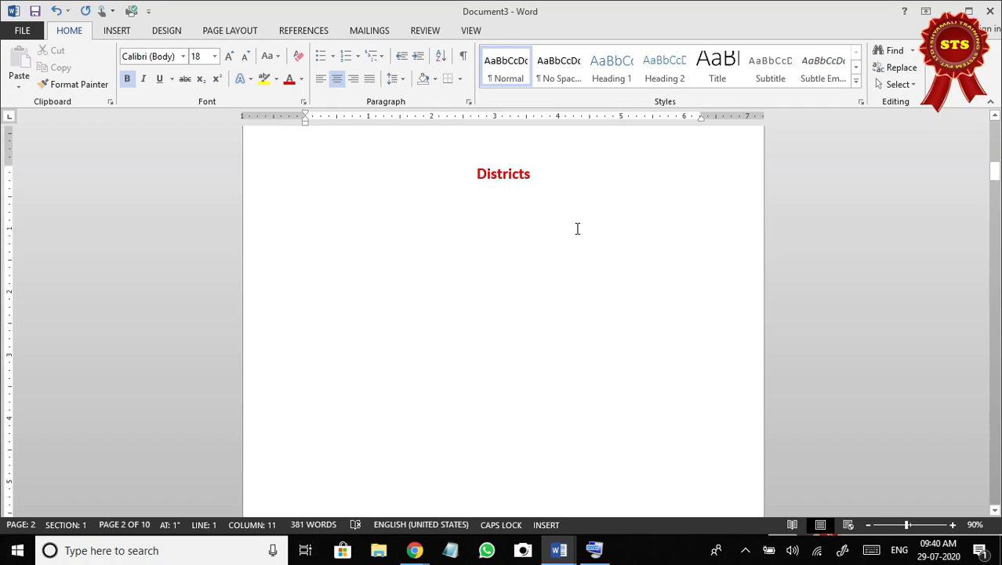
pyautogui.click(595, 550)
pyautogui.moveTo(580, 165); pyautogui.dragTo(675, 347)
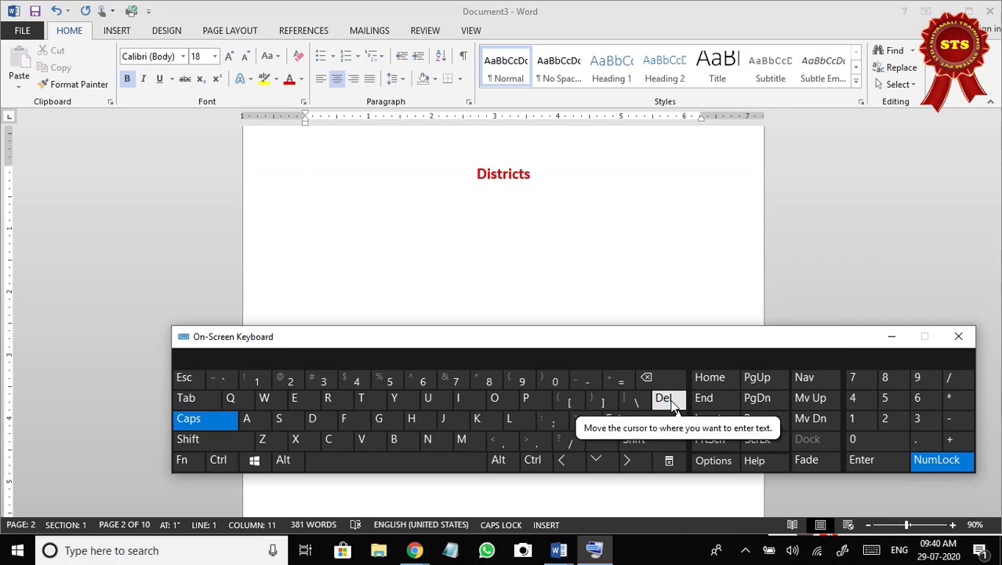
pyautogui.click(539, 176)
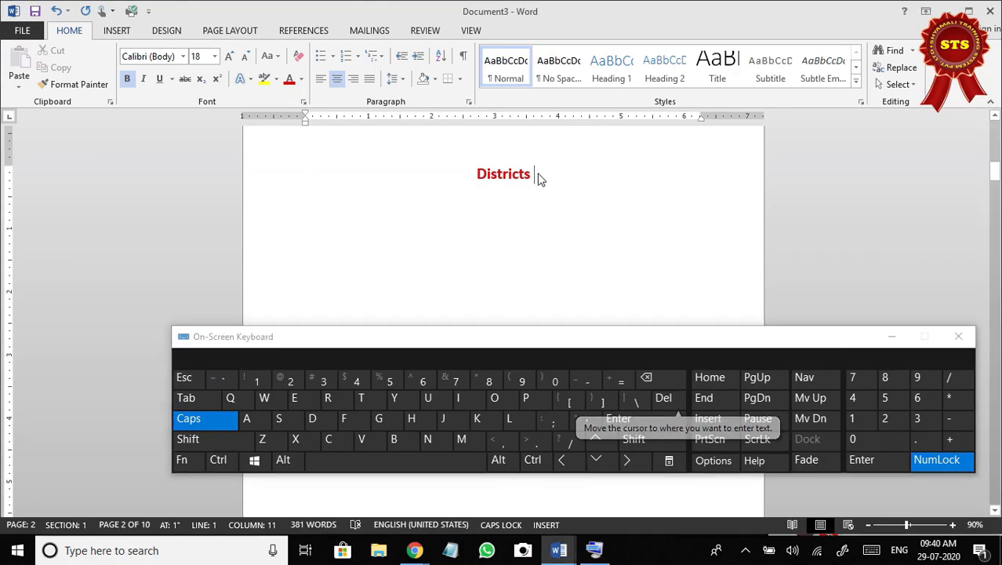
pyautogui.click(663, 399)
pyautogui.click(664, 398)
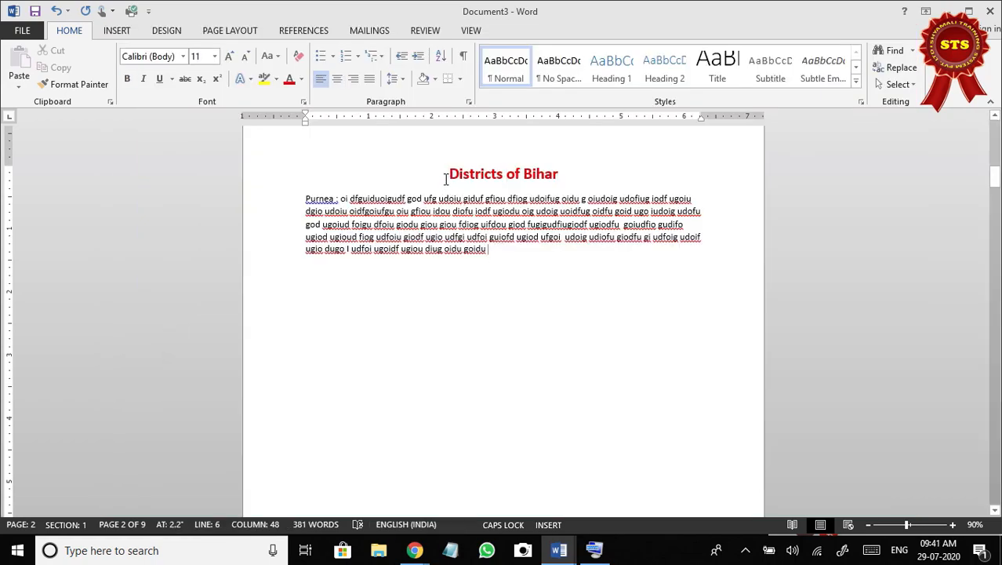
# Delete text continuously forward from the start of the "Districts of Bihar" title, through the Purnea paragraph and into the following pages.
pyautogui.click(445, 179)
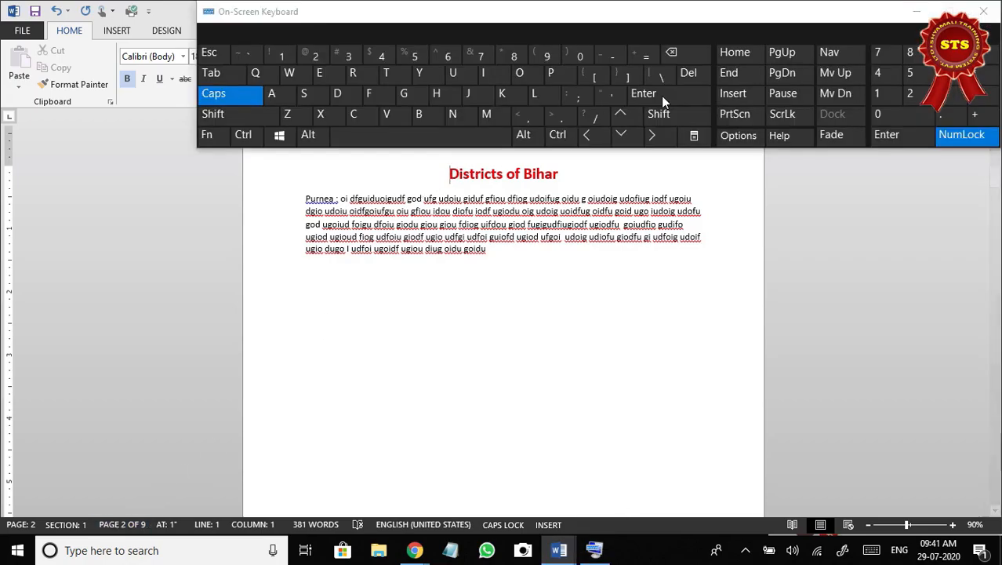
pyautogui.moveTo(690, 78); pyautogui.dragTo(689, 77)
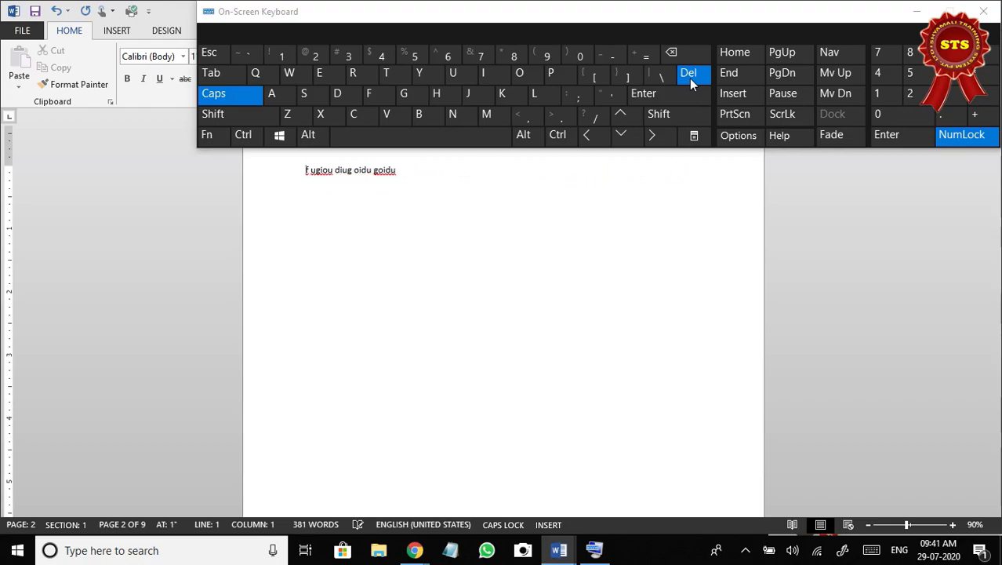
pyautogui.moveTo(690, 78); pyautogui.dragTo(689, 78)
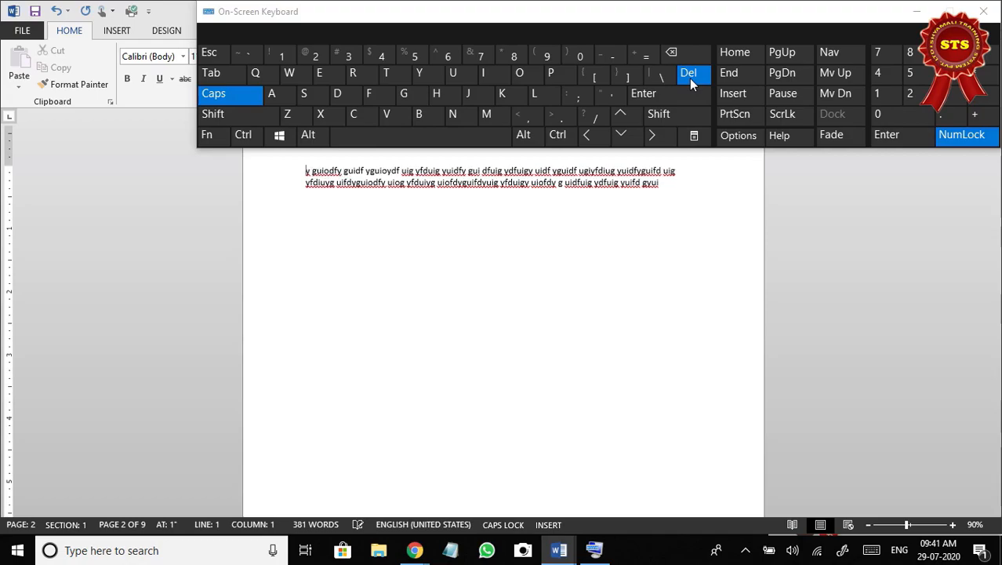
pyautogui.moveTo(689, 77); pyautogui.dragTo(690, 78)
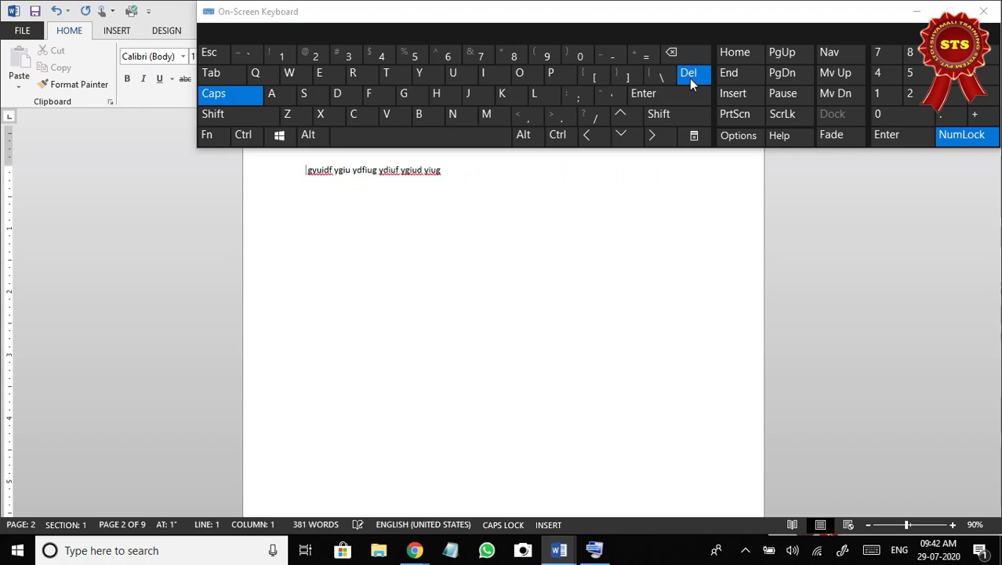
pyautogui.moveTo(690, 78); pyautogui.dragTo(690, 79)
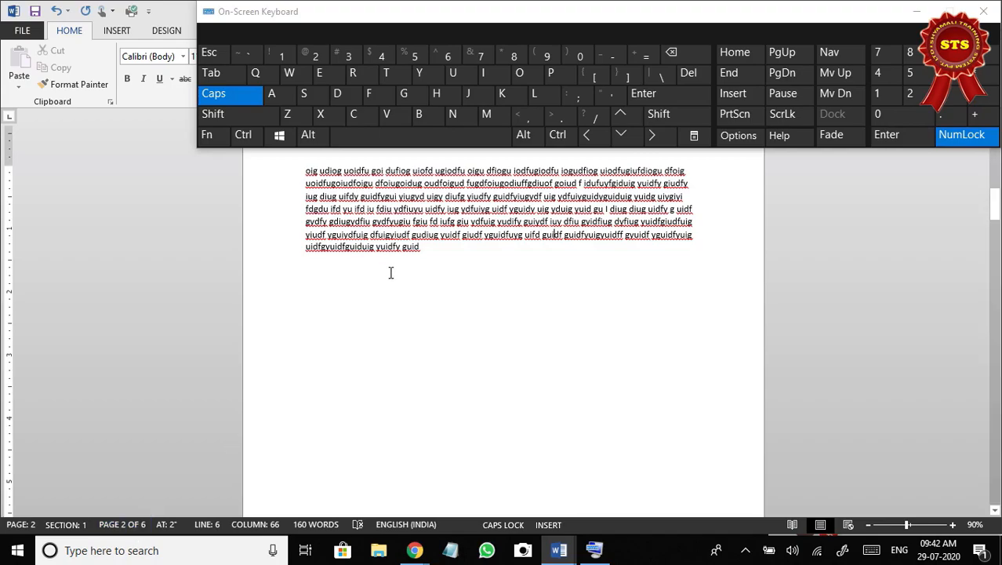
# Select all the remaining text in the document and delete it, leaving one blank page.
pyautogui.scroll(2, 390, 273)
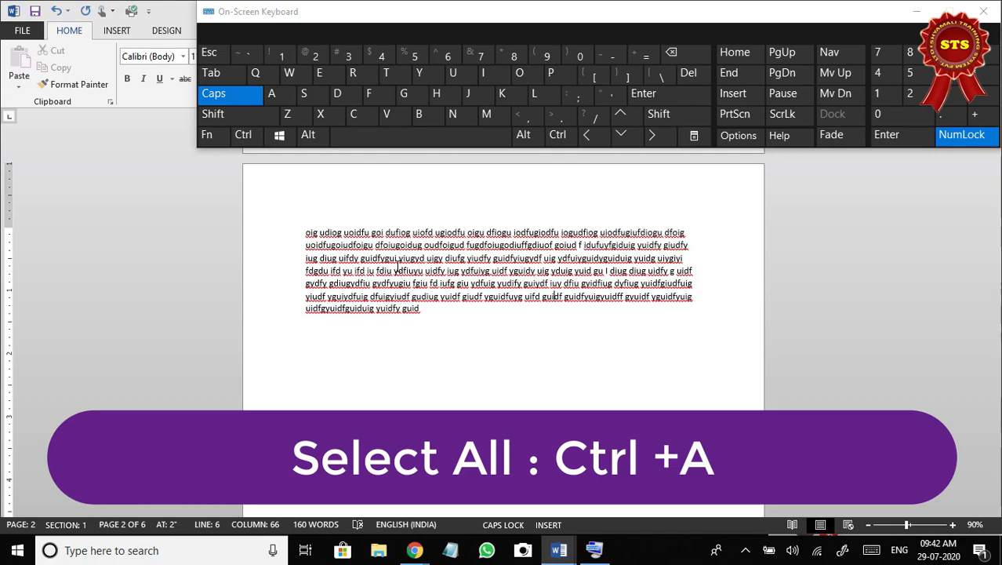
pyautogui.click(246, 143)
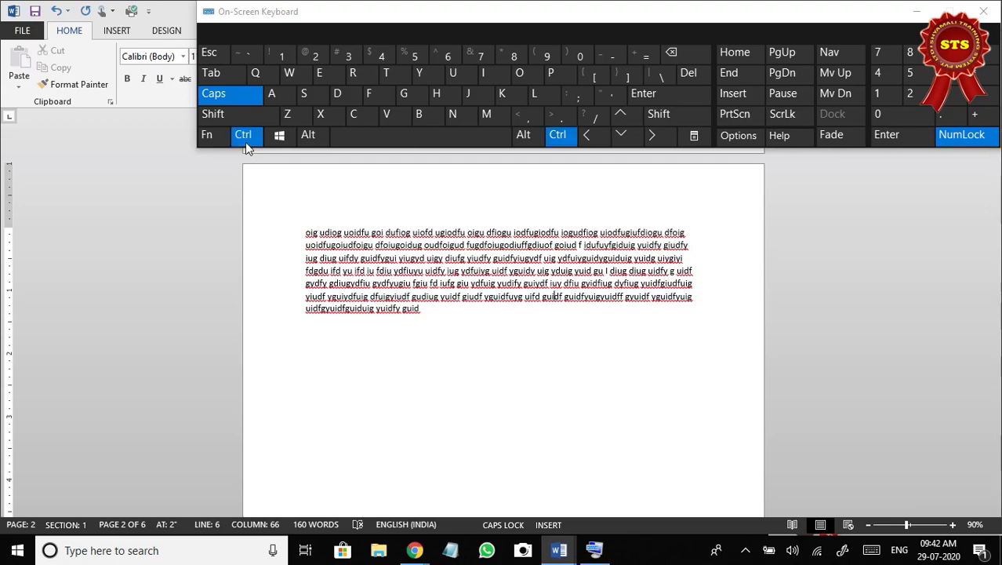
pyautogui.click(272, 95)
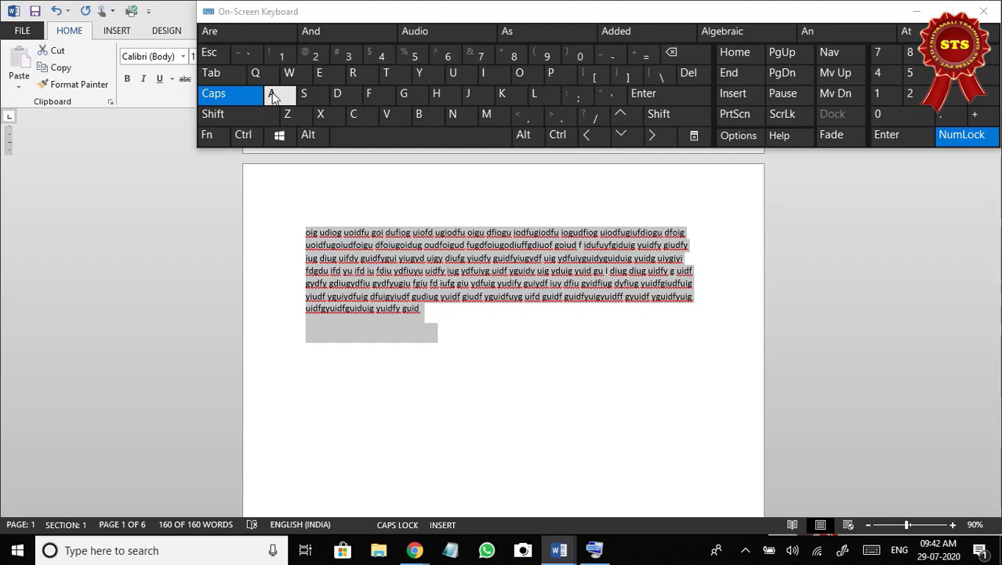
pyautogui.click(700, 75)
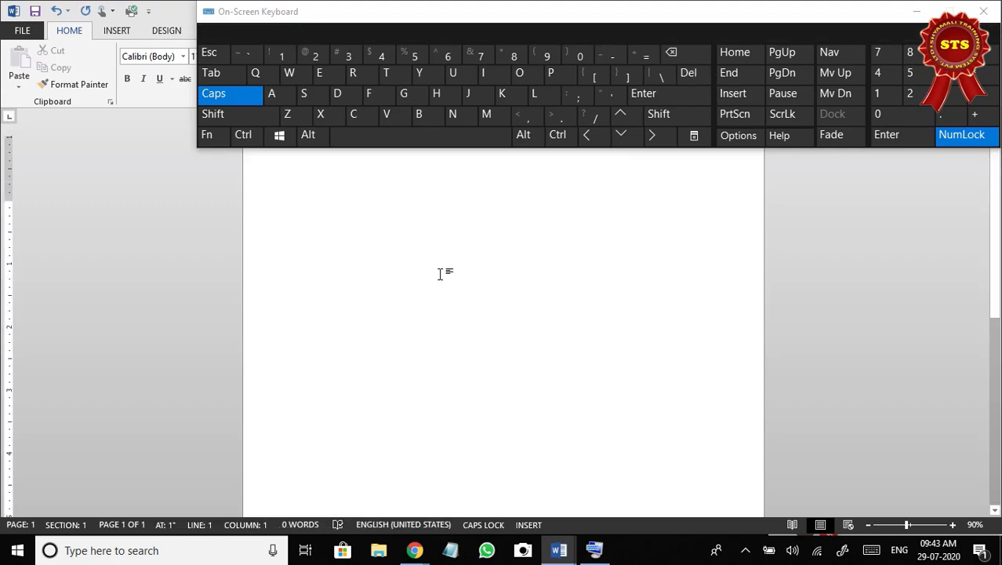